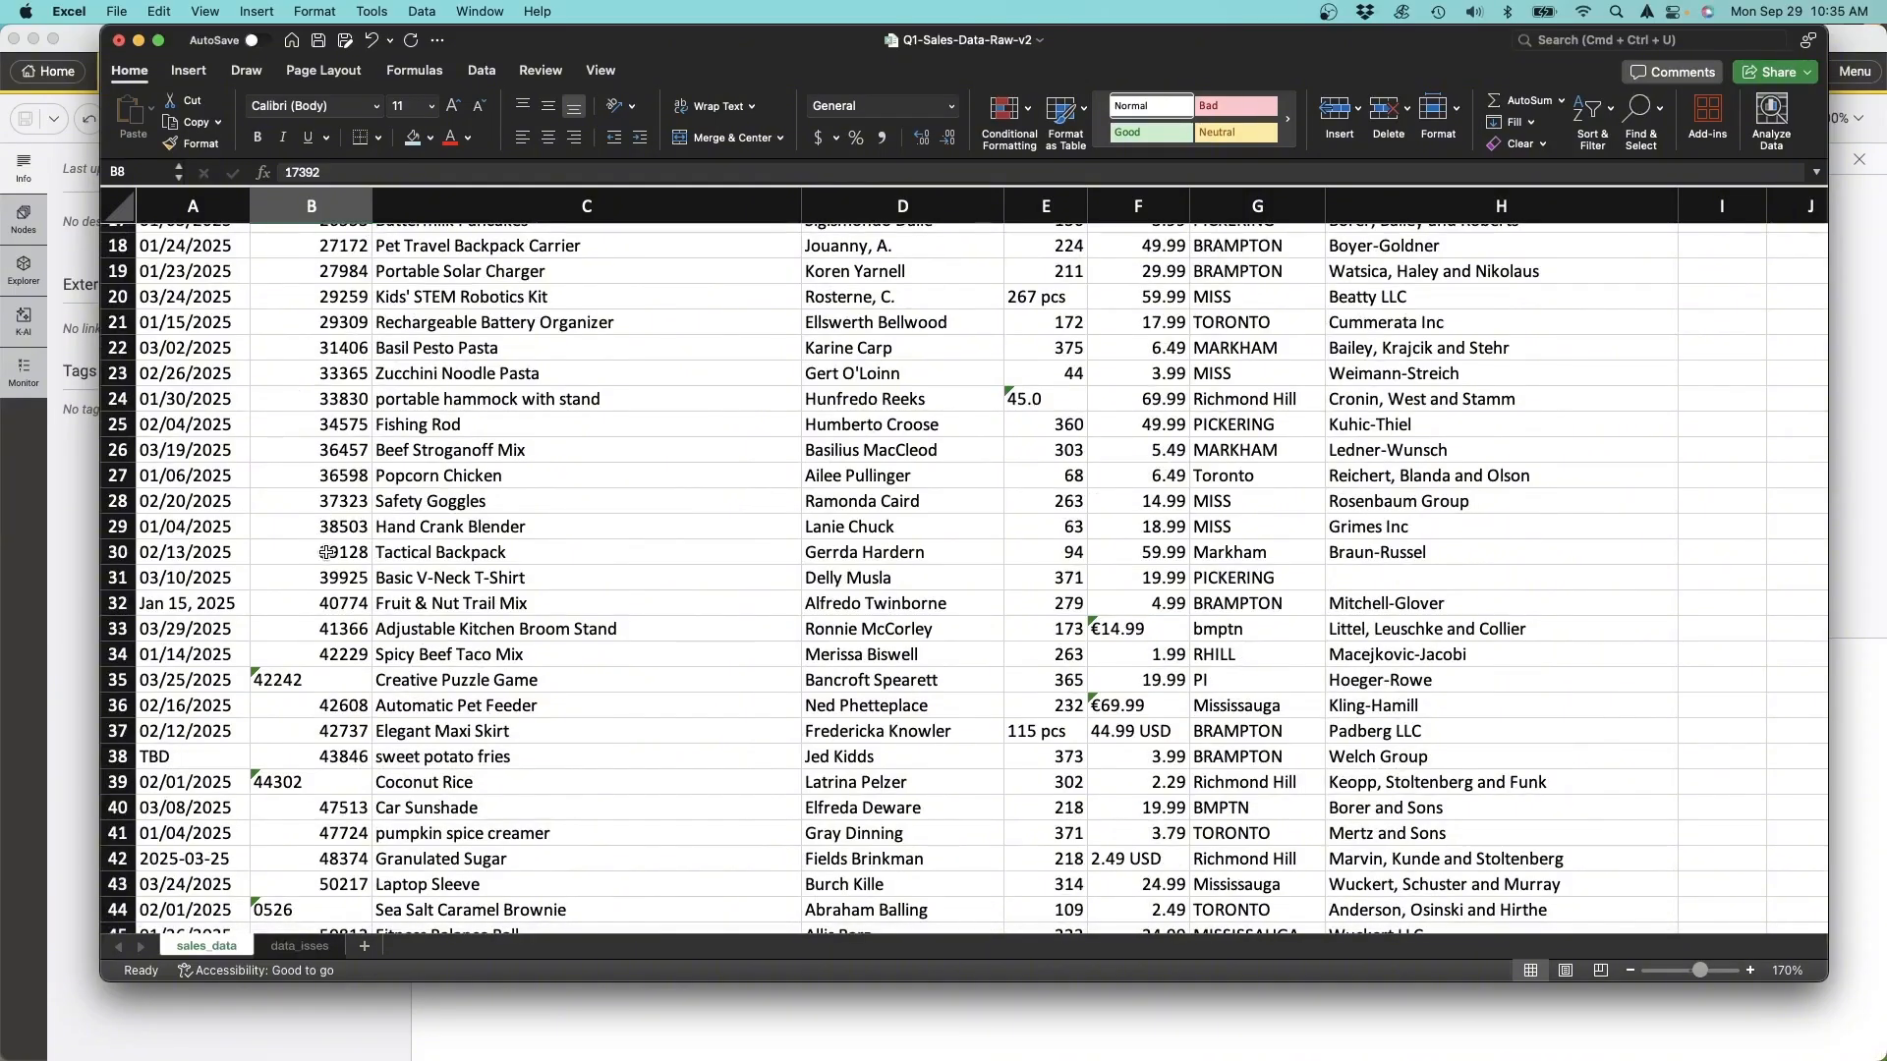
Step: Examine the product codes and product names in the sales_data sheet and the cleanup actions listed in the data_isses sheet
scroll(326, 555, "up", 5)
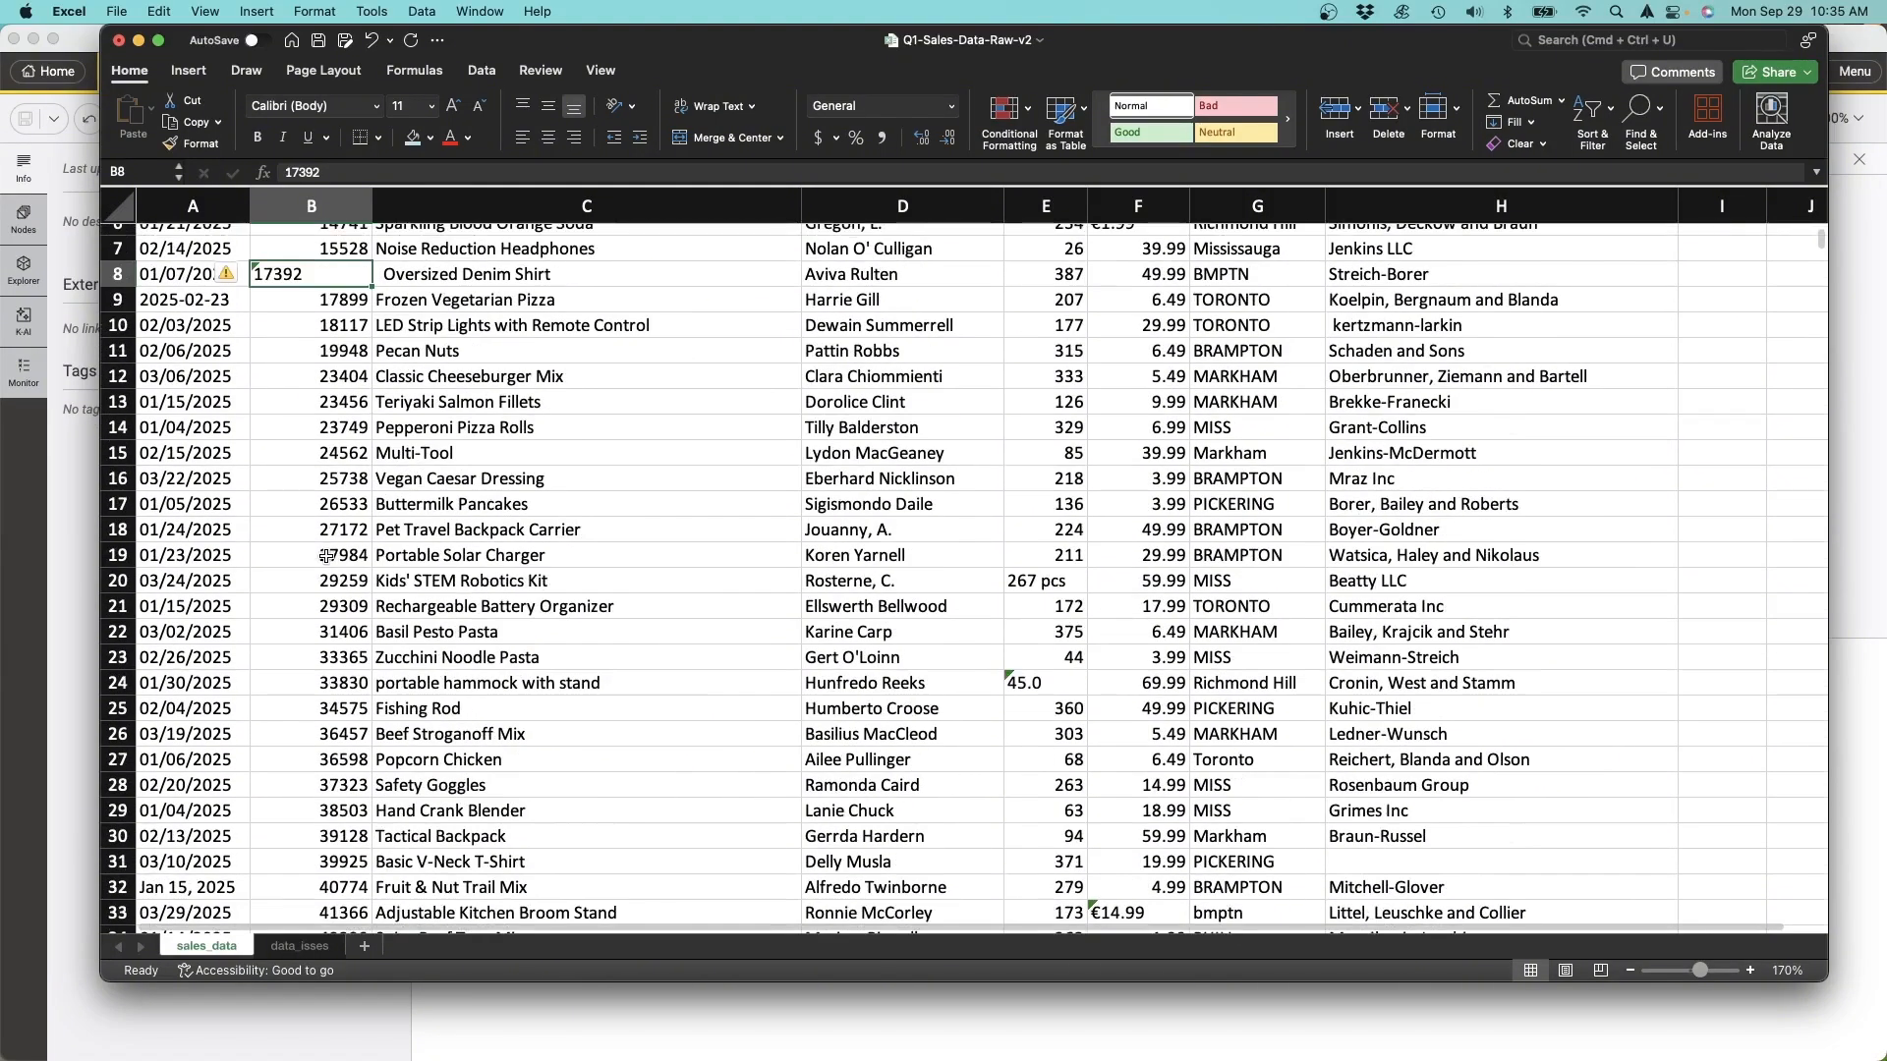
scroll(326, 556, "up", 3)
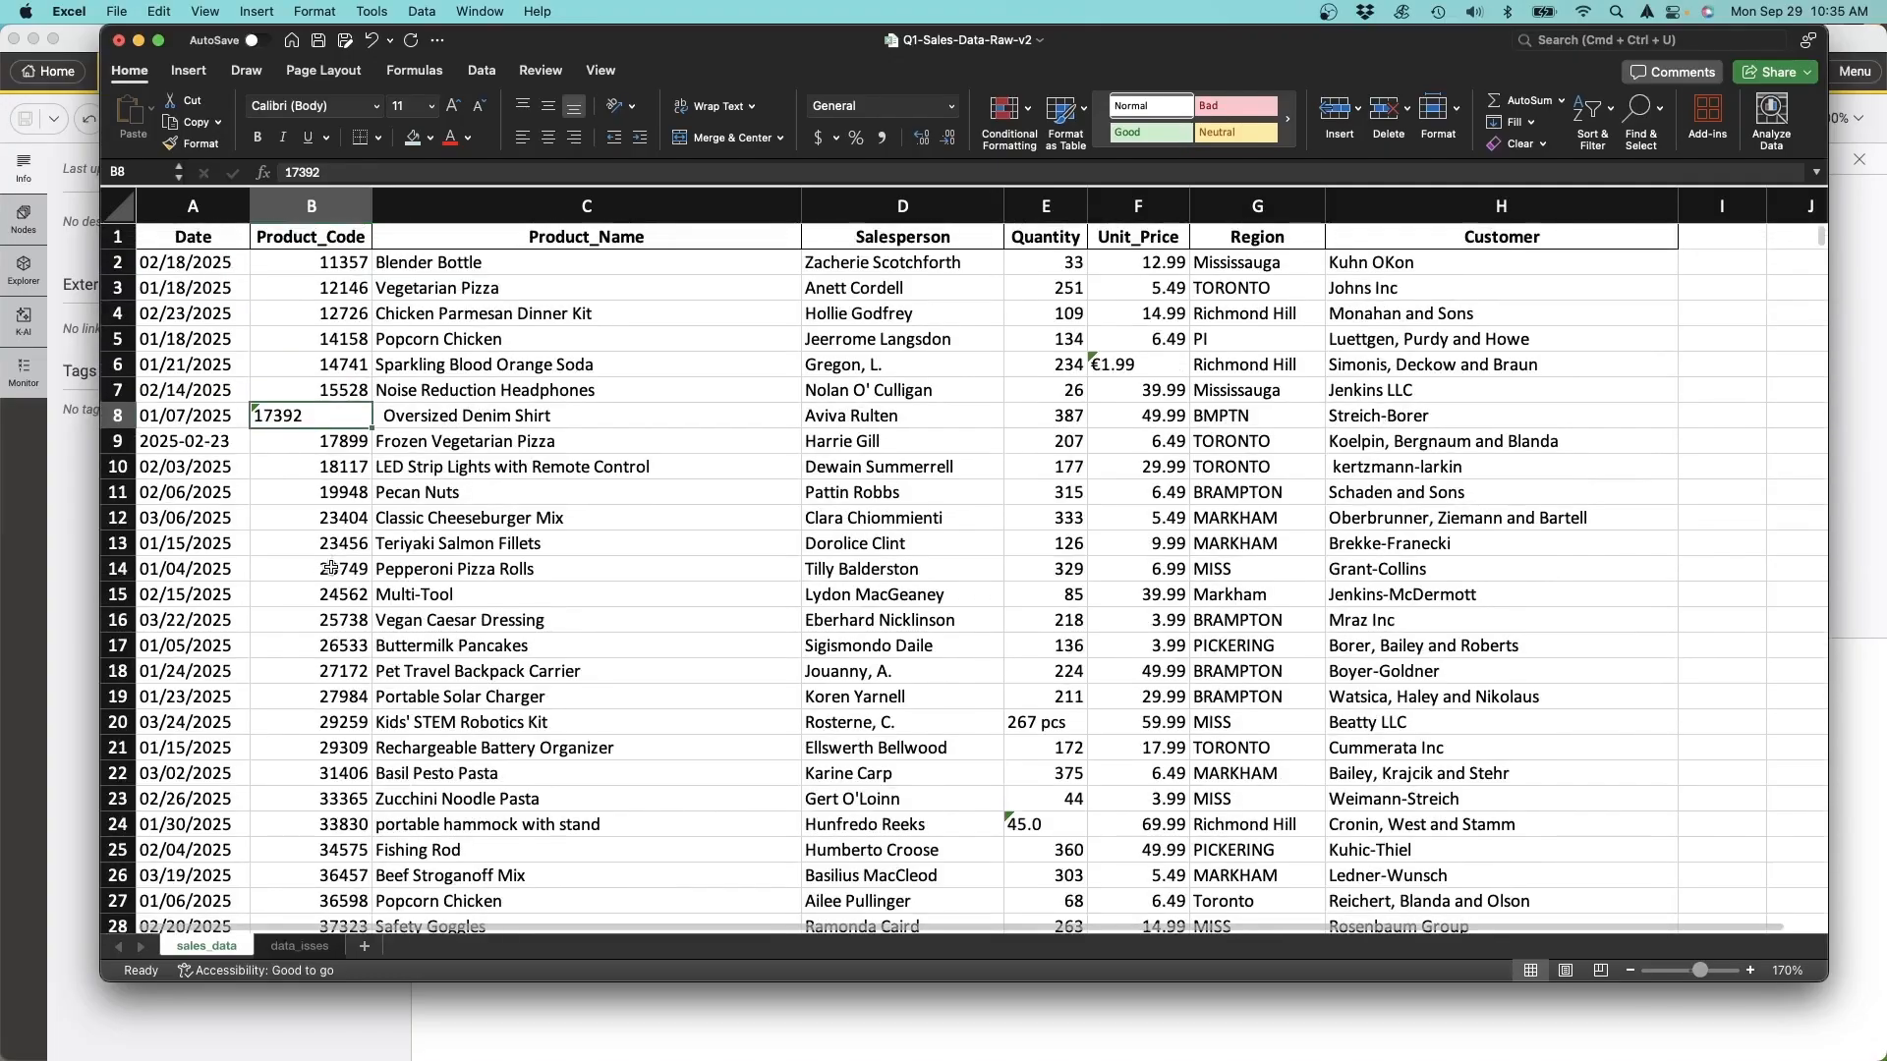
scroll(330, 568, "down", 20)
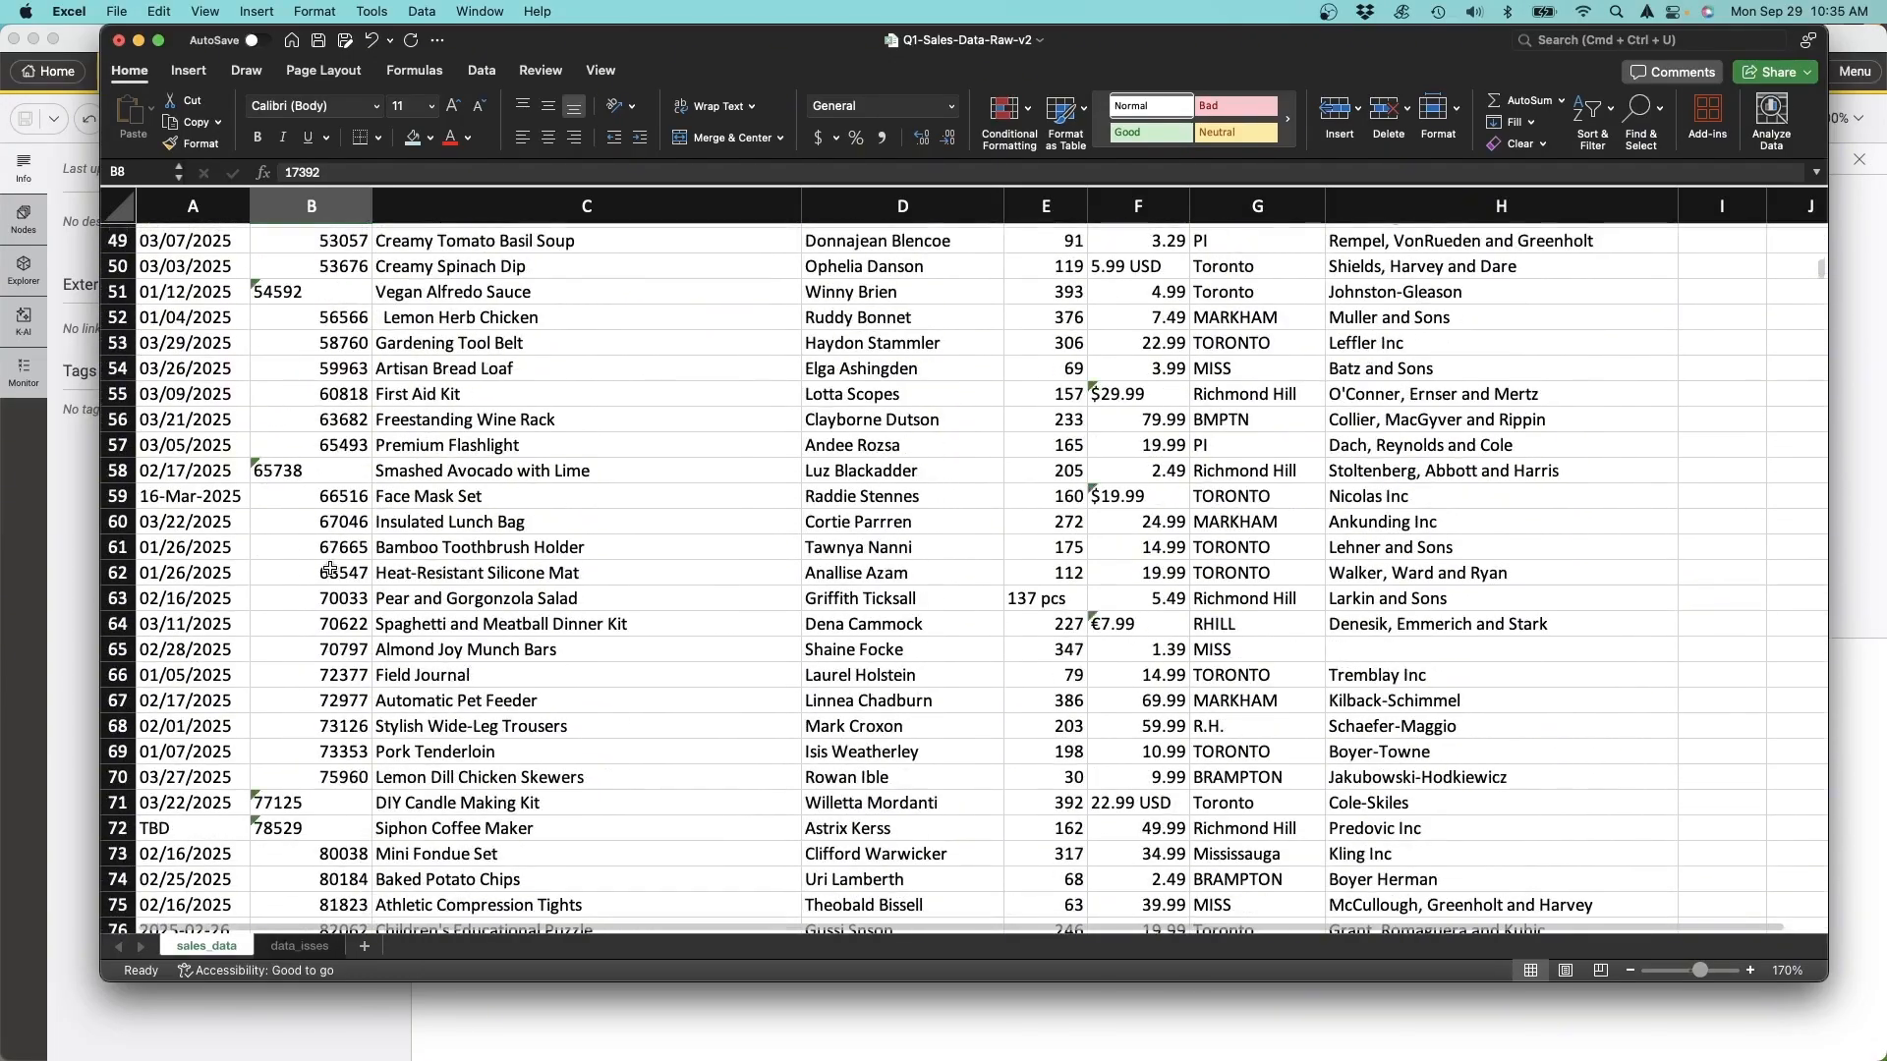
scroll(343, 656, "down", 7)
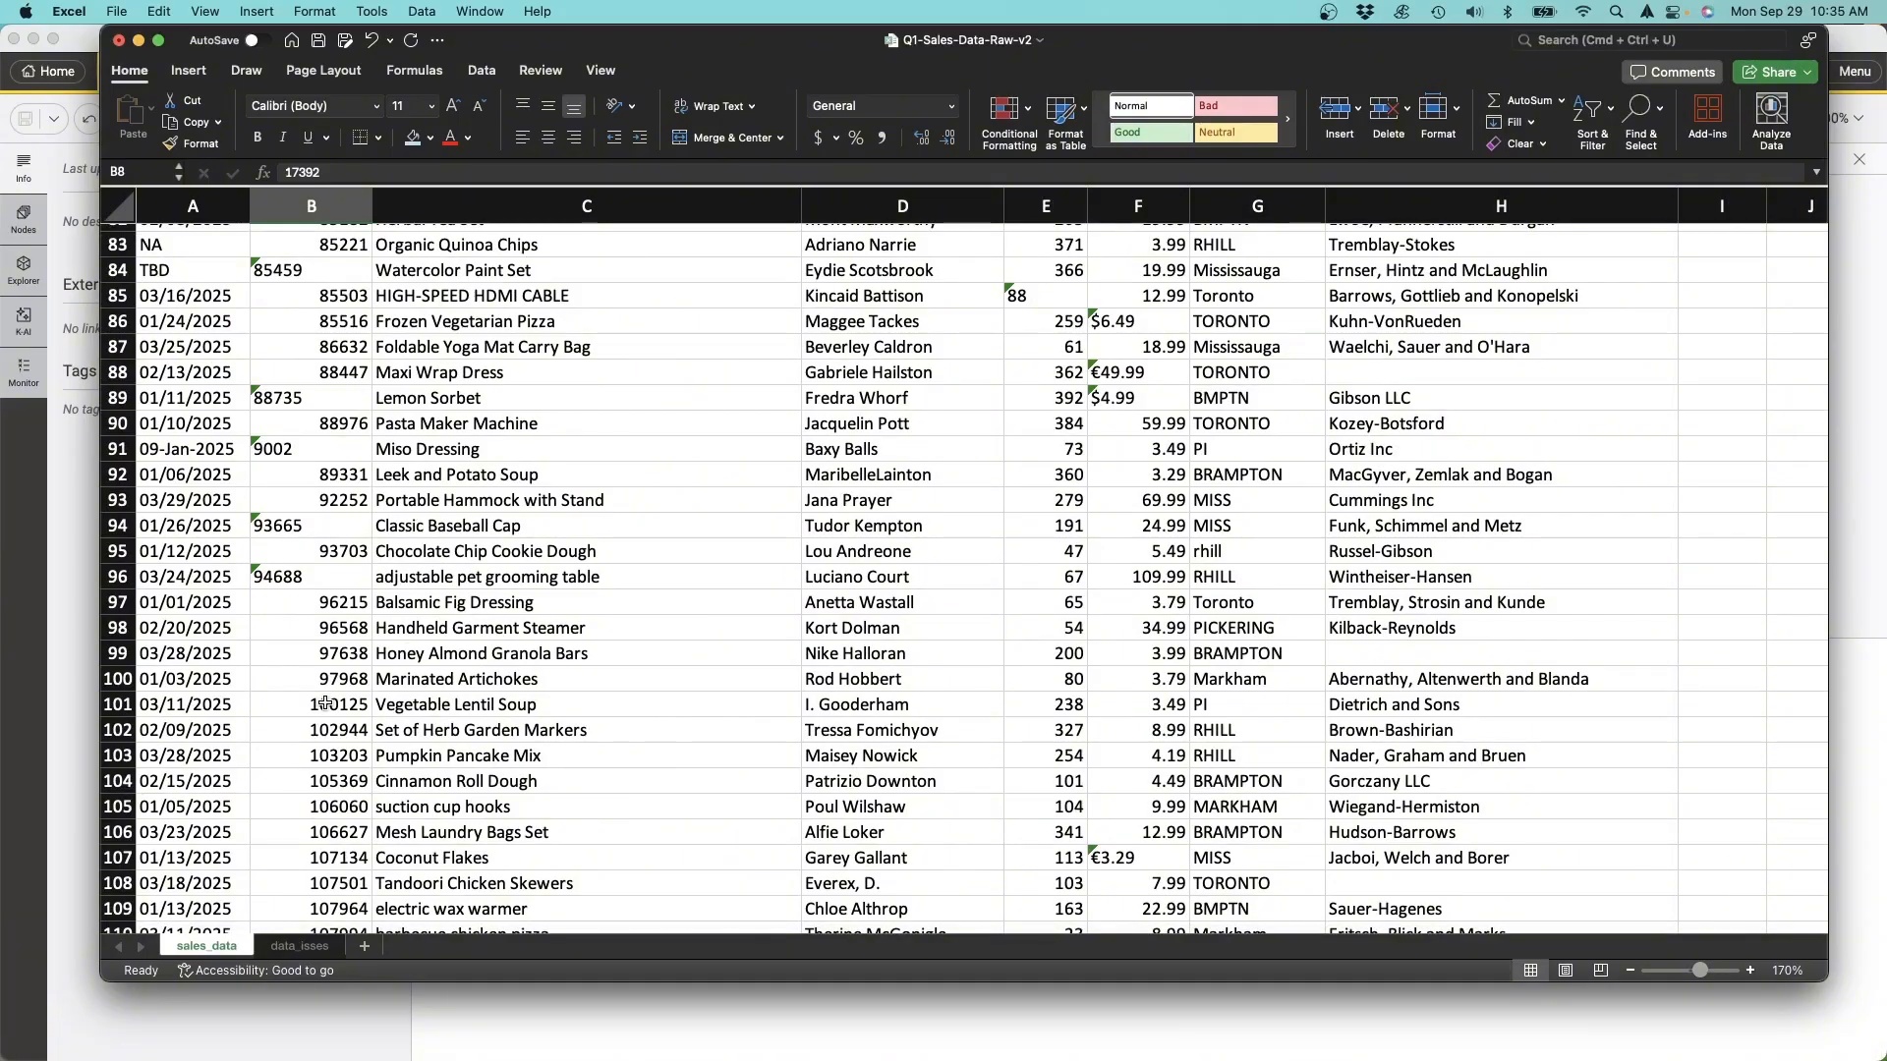
scroll(683, 414, "up", 20)
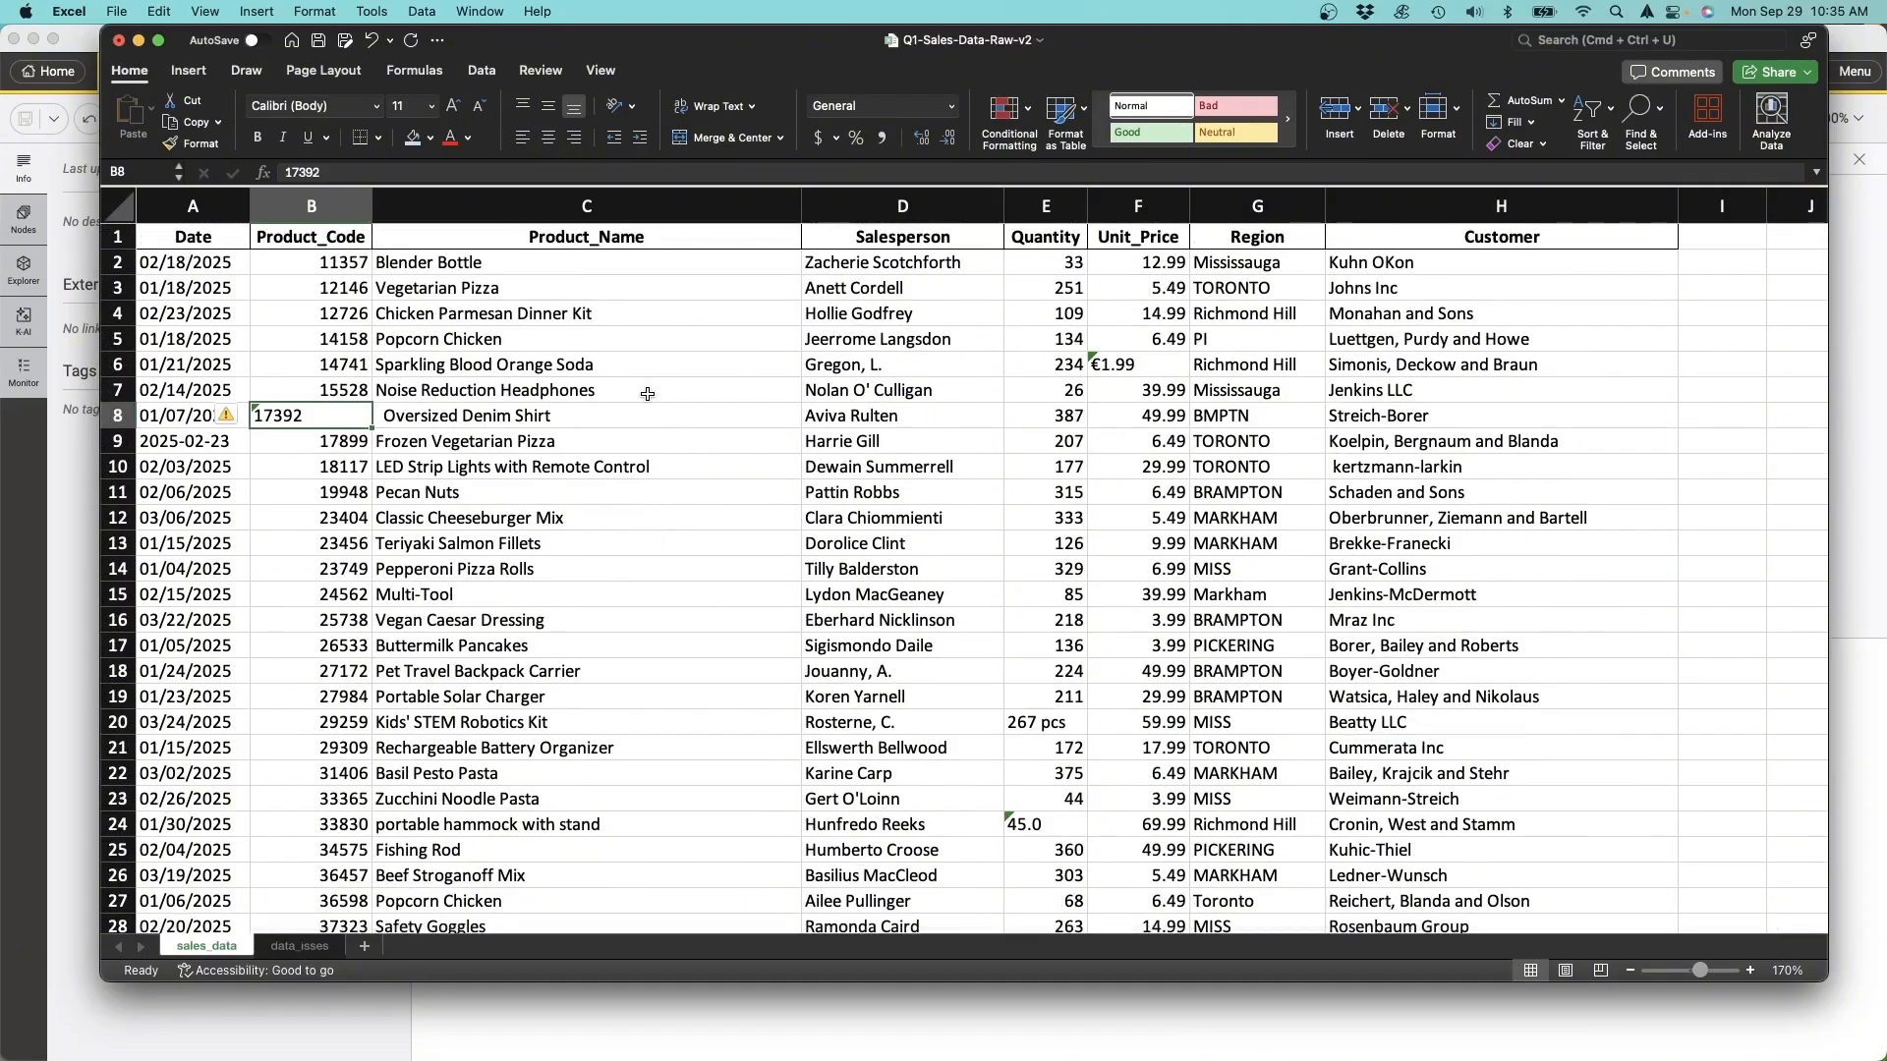
left_click(586, 411)
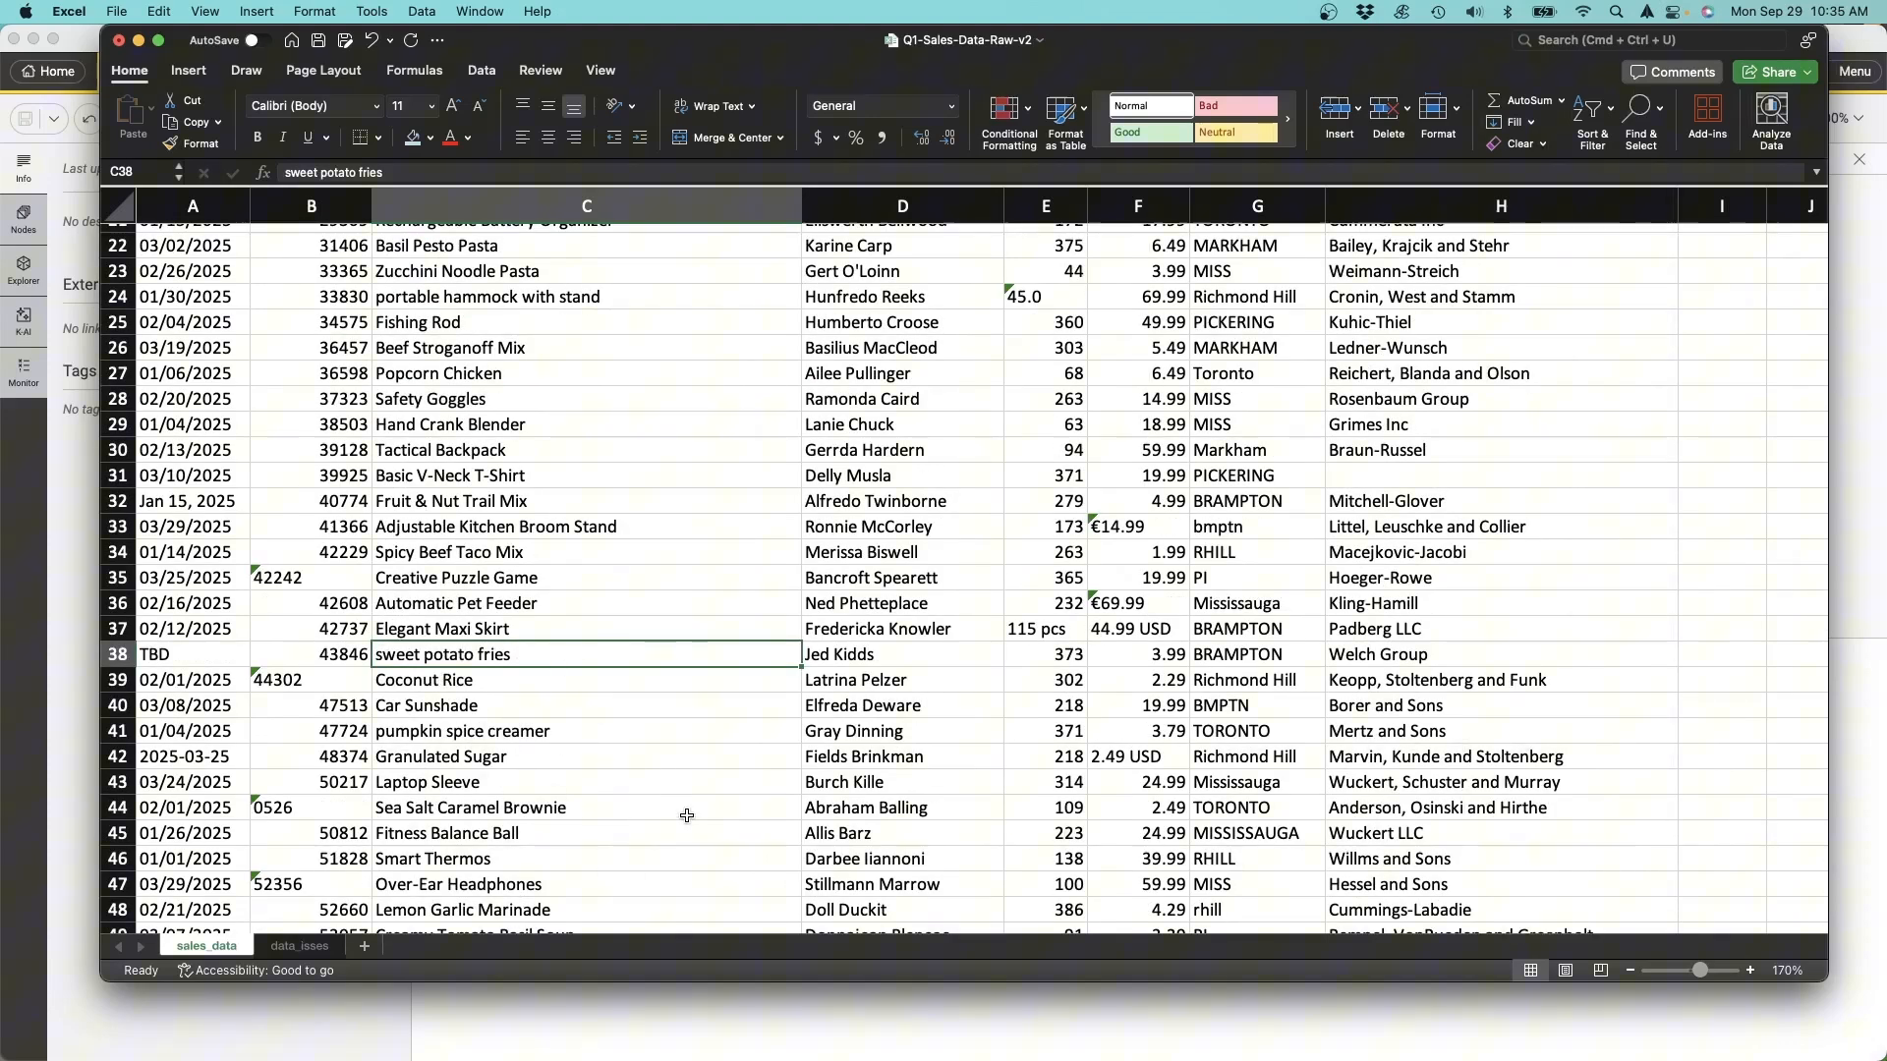
scroll(687, 815, "down", 10)
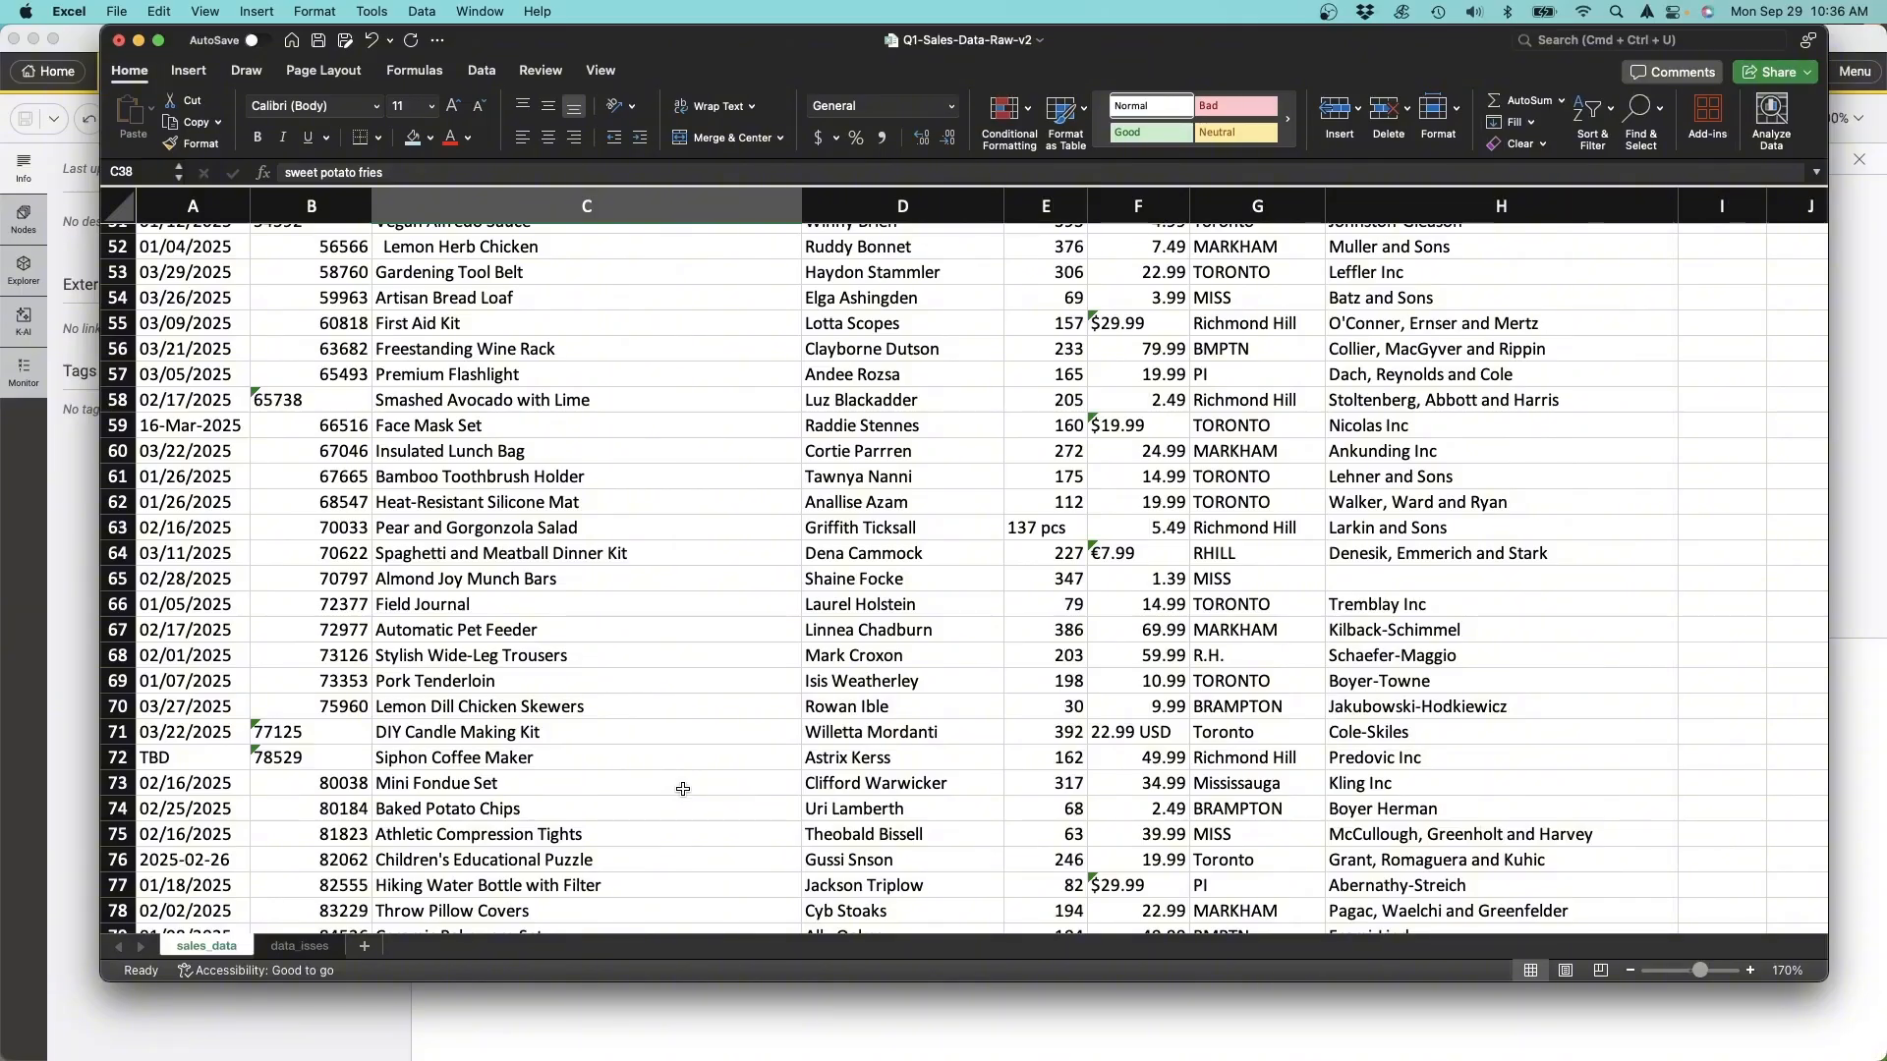
key("ctrl+Page_Down")
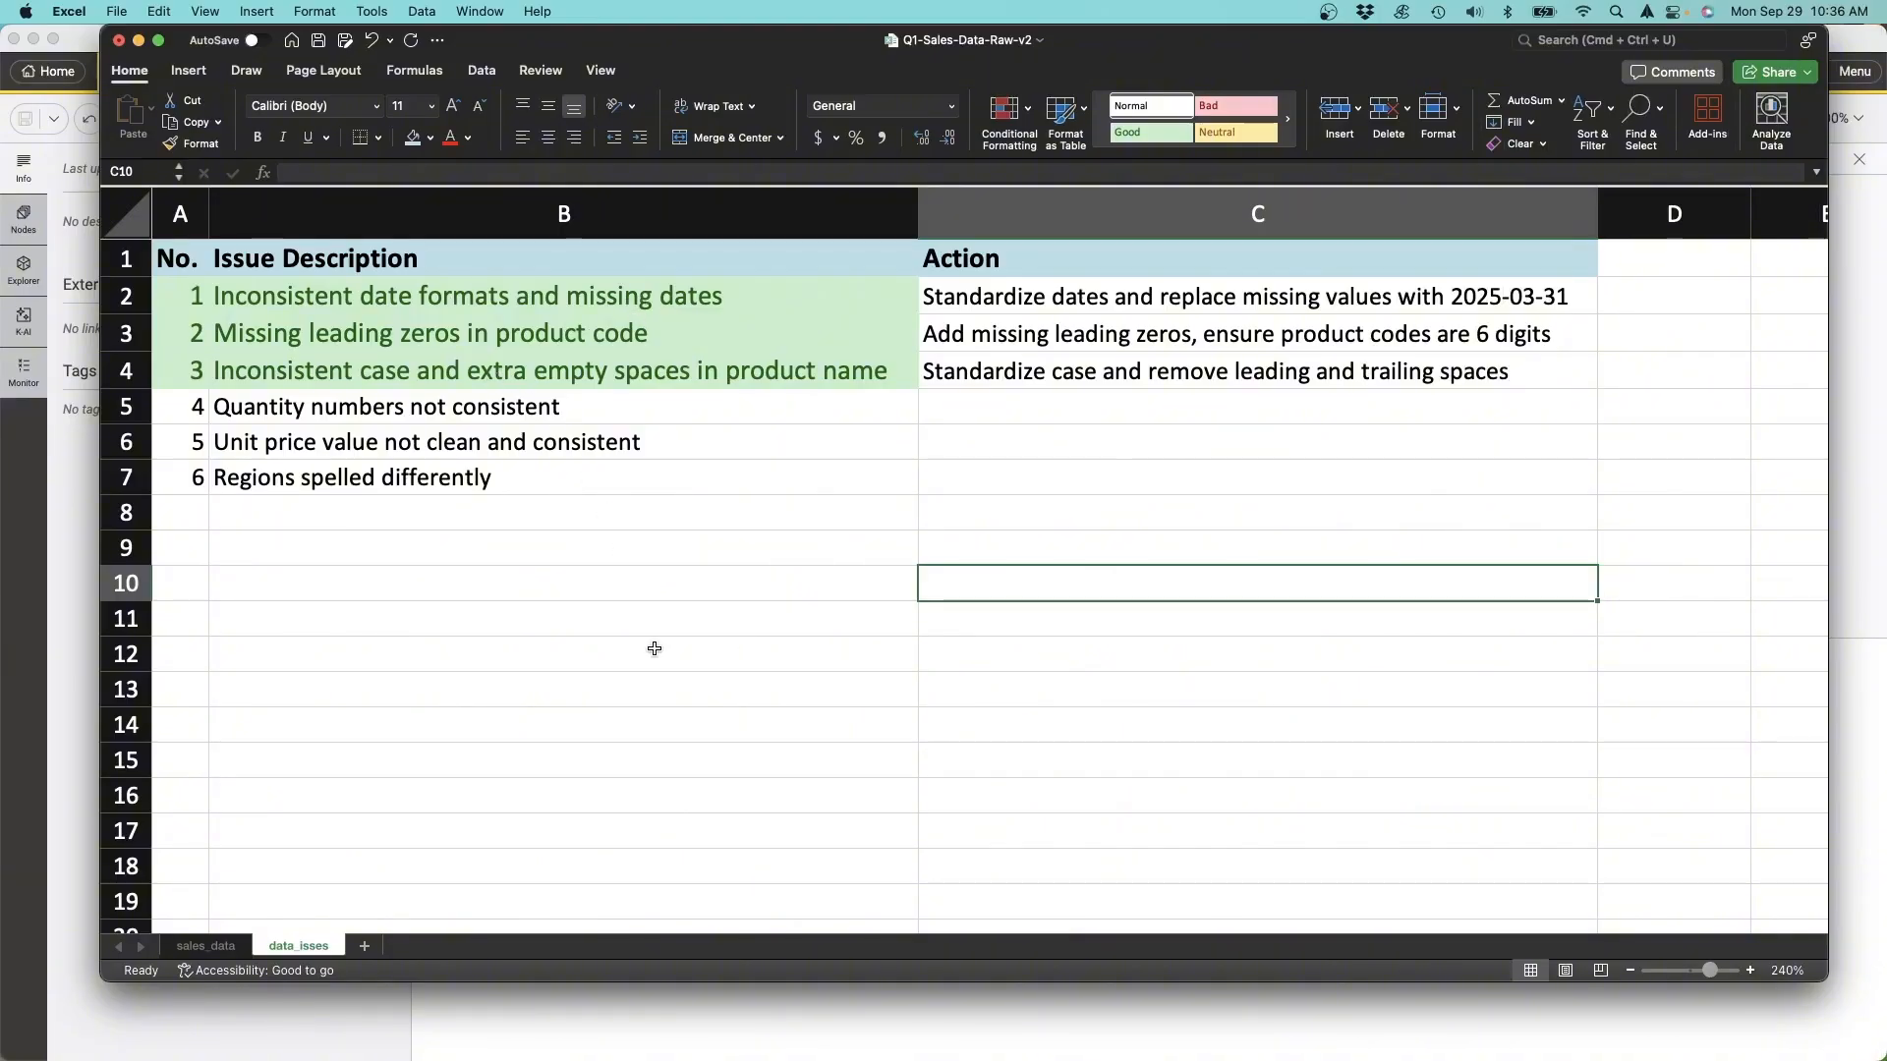
left_click(732, 584)
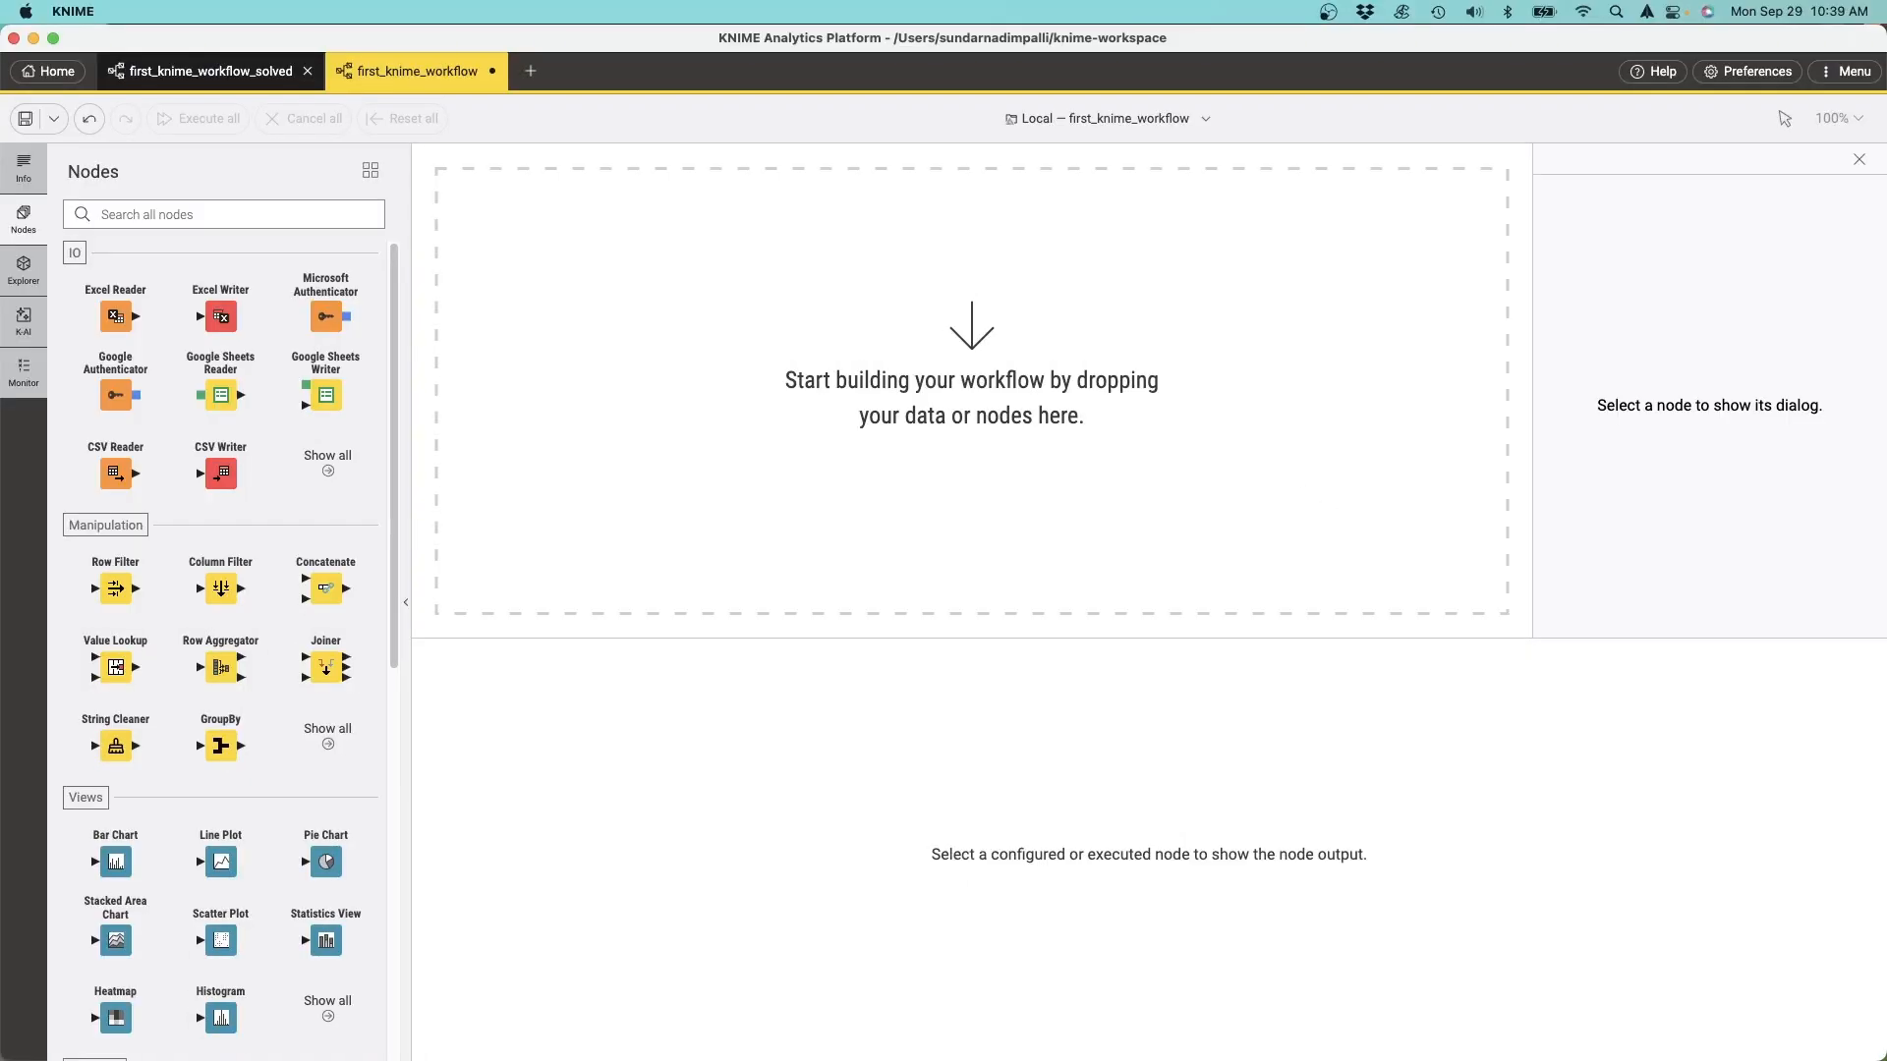
Step: Bring Q1-Sales-Data-Raw-v2.xlsx from Finder into the KNIME workflow as an Excel Reader, accepting its default first-sheet settings
key("super+Tab")
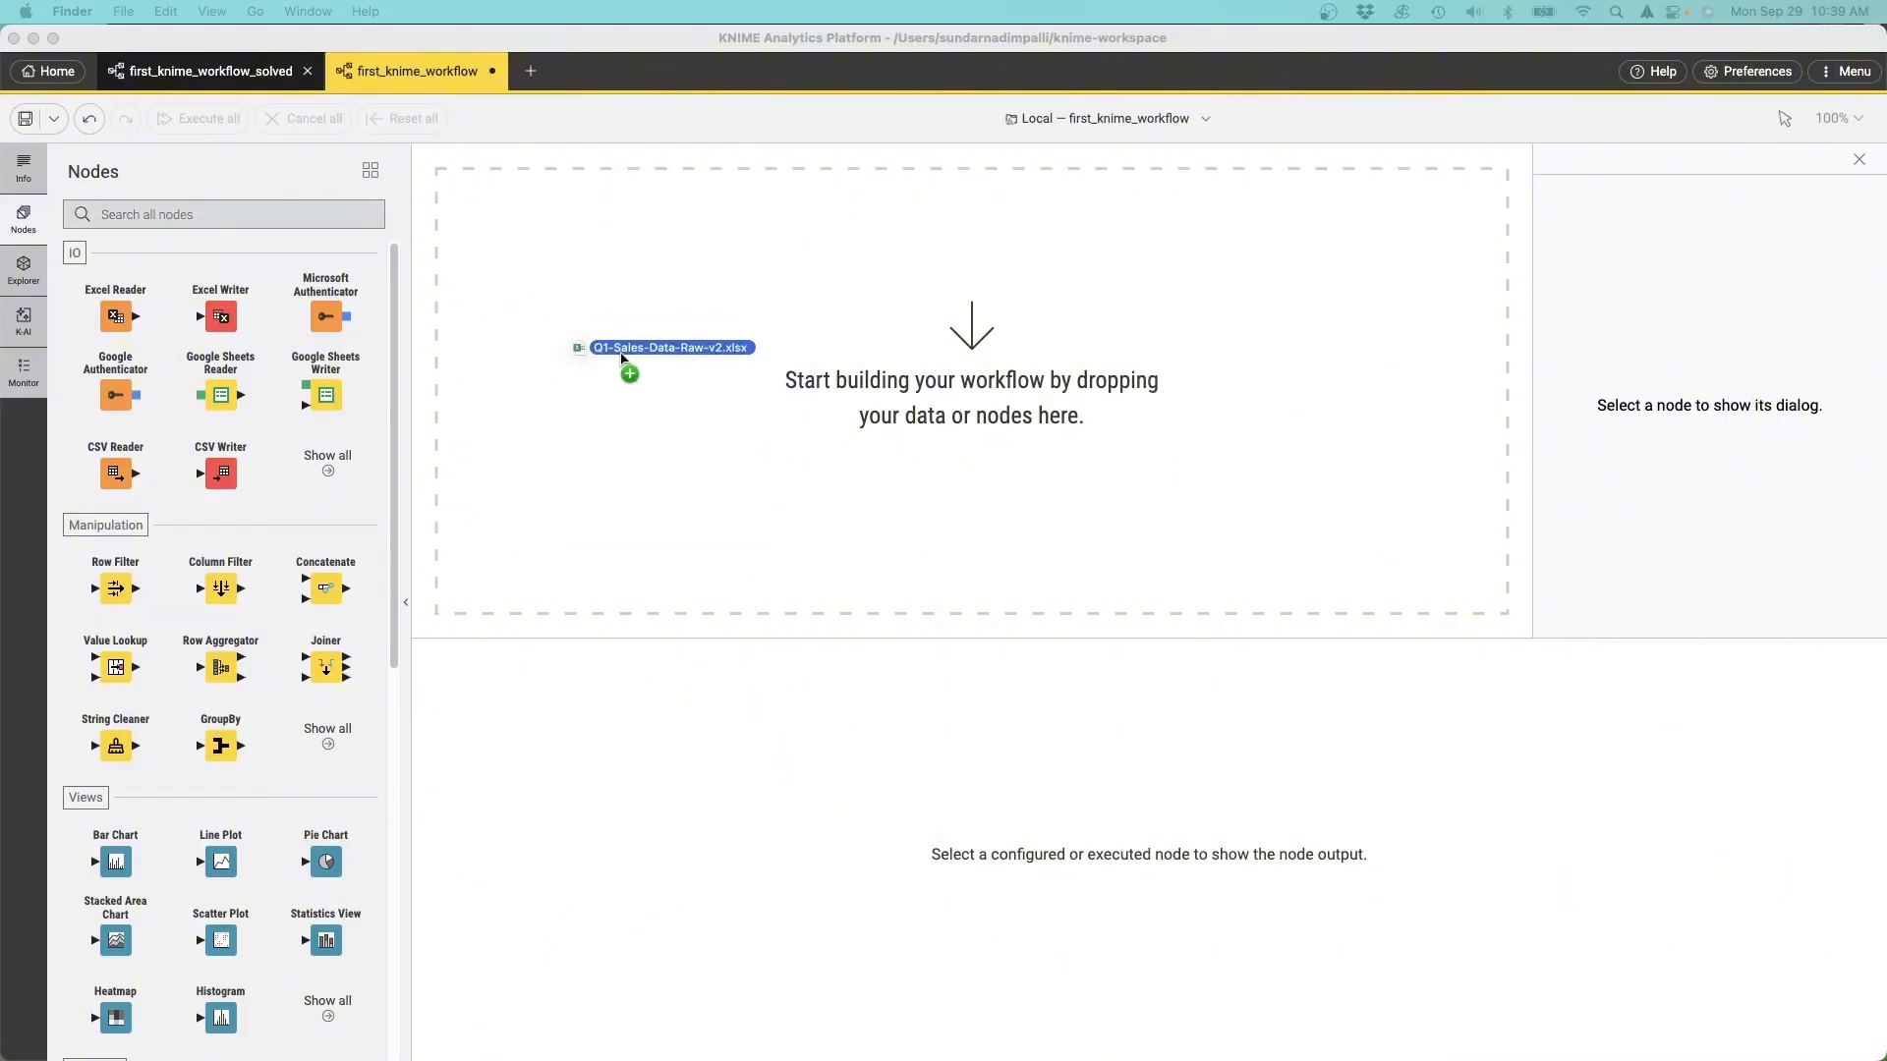
left_click_drag(626, 356, 621, 354)
double_click(621, 353)
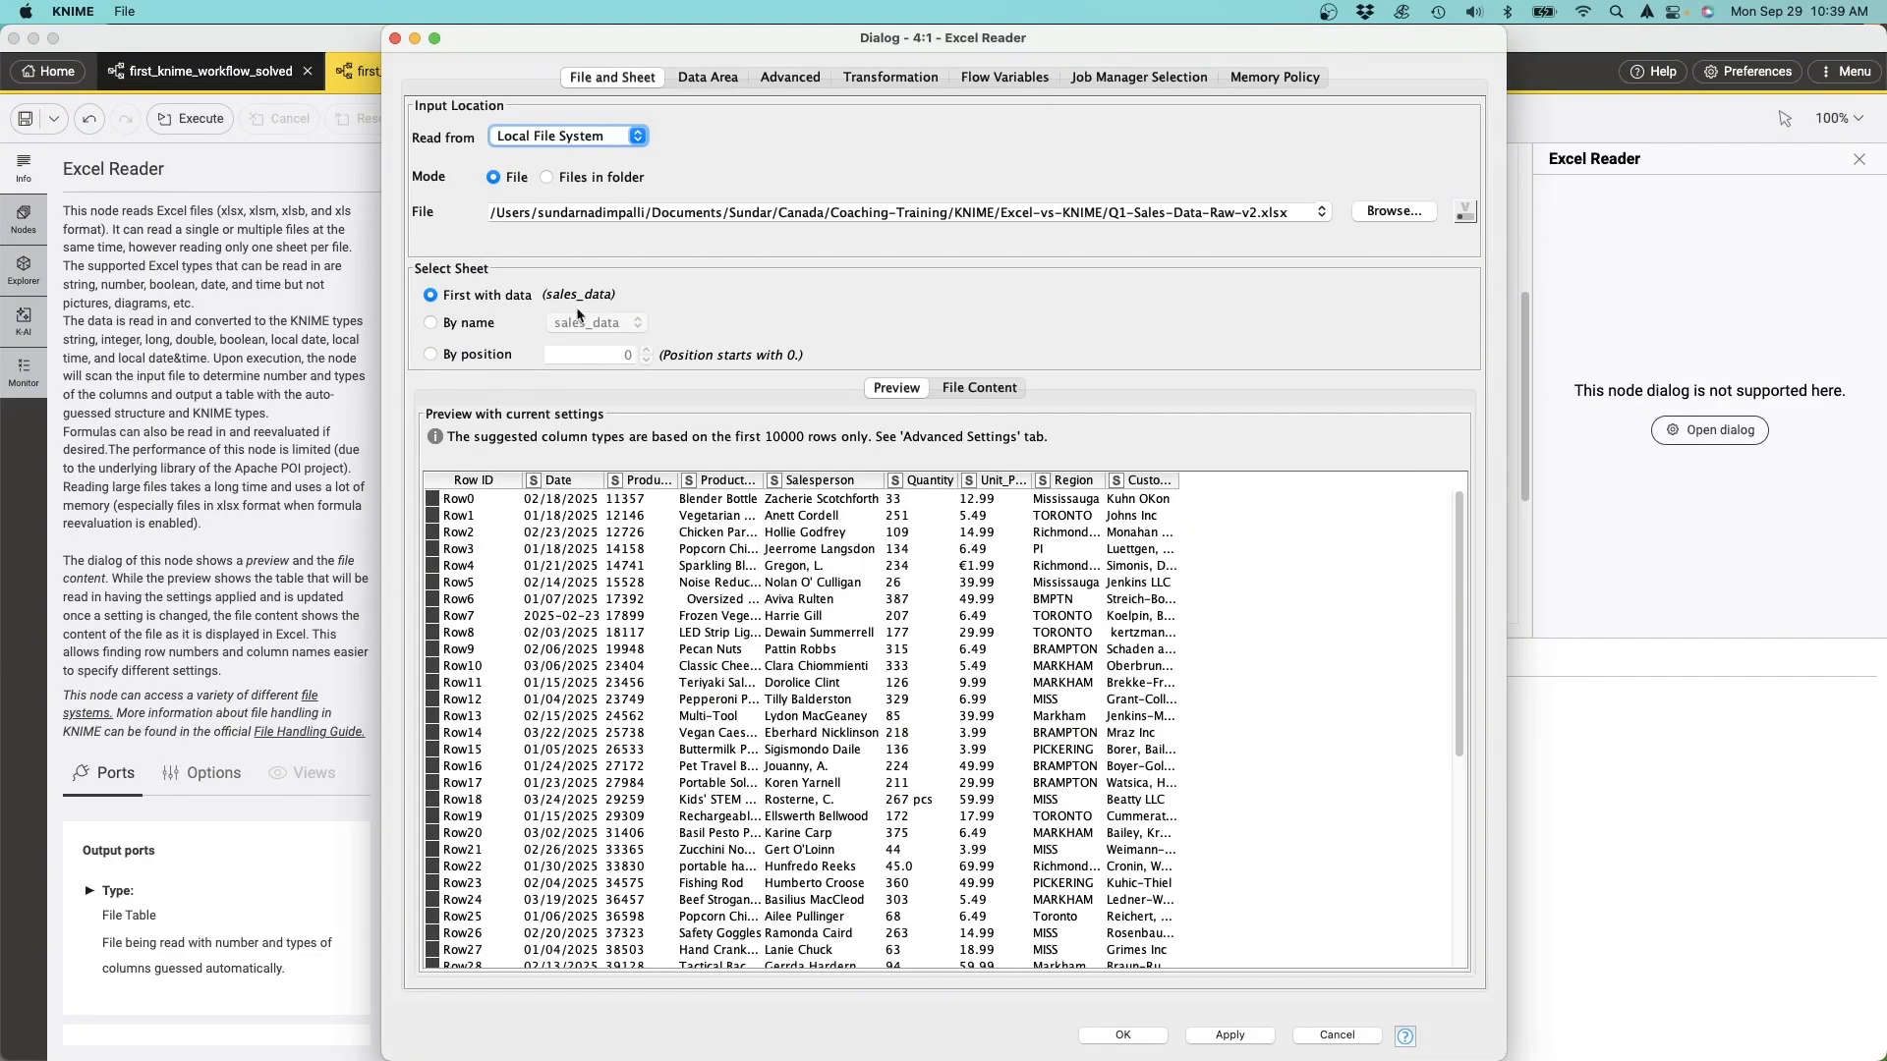
left_click(1123, 1035)
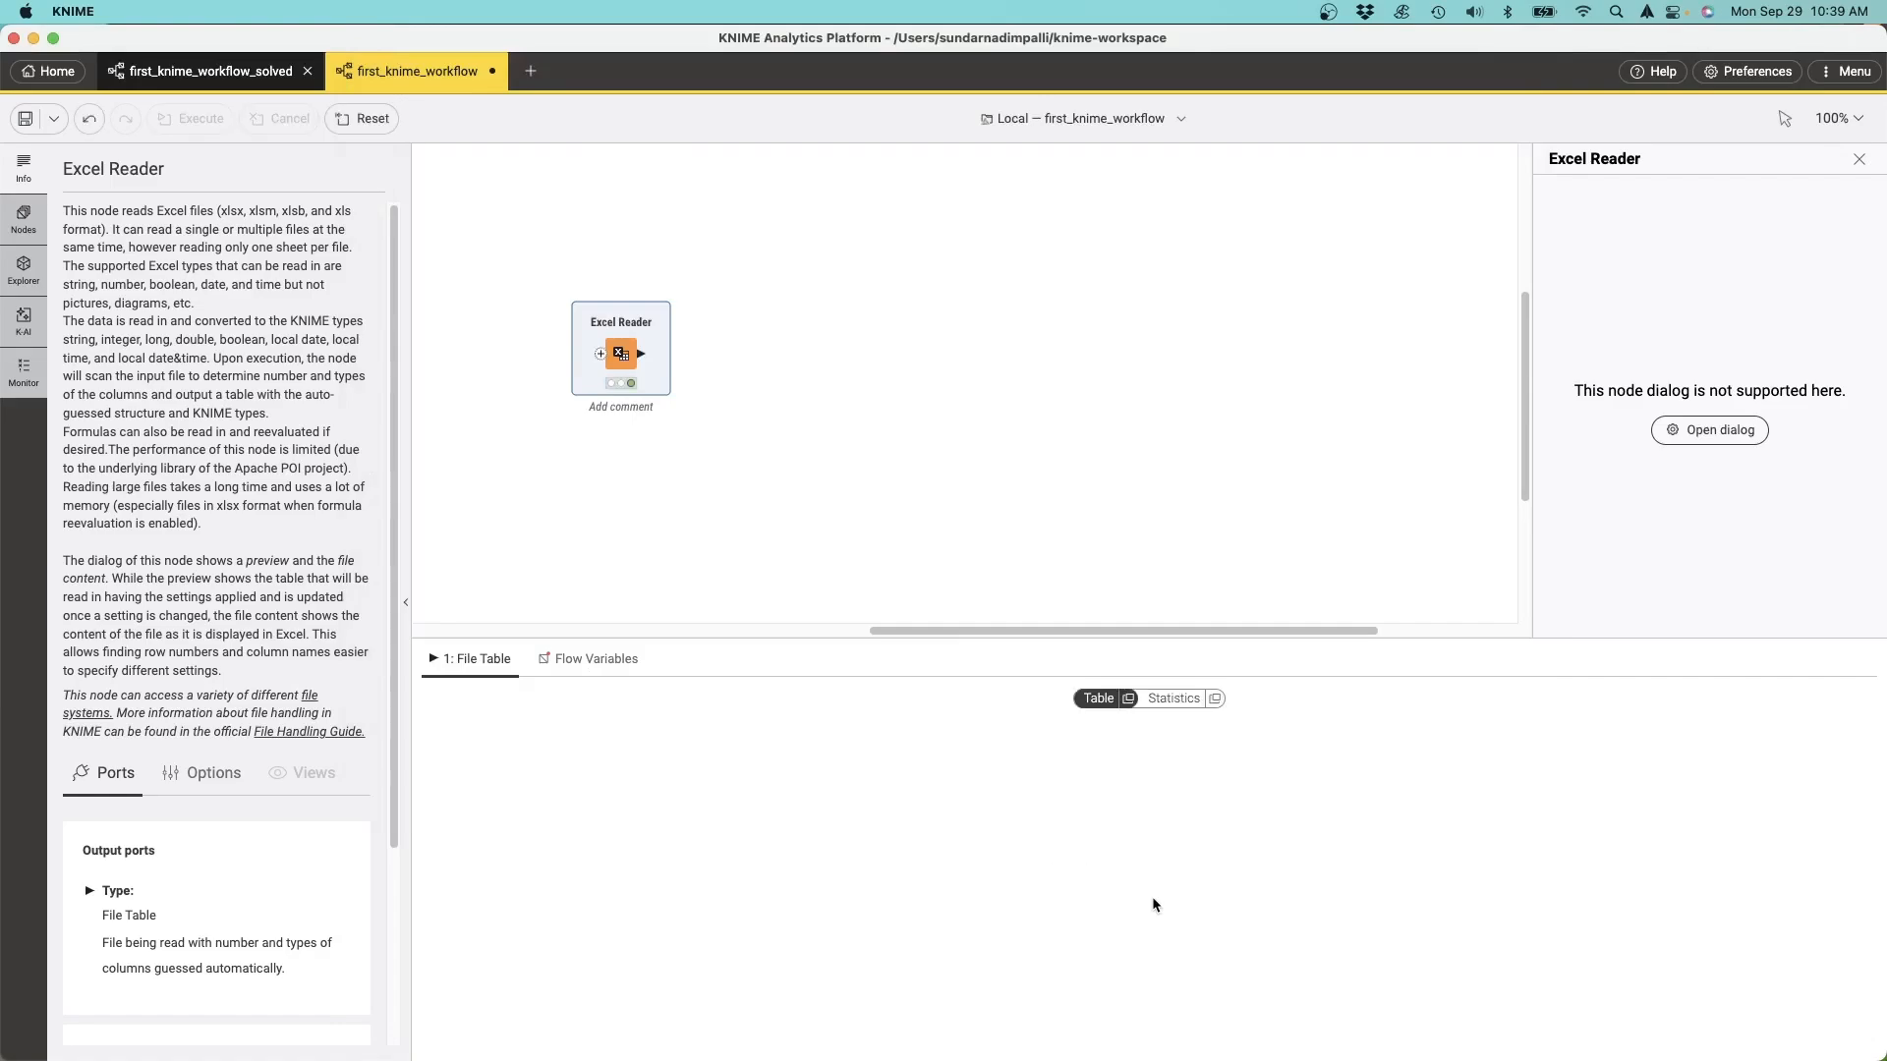
left_click_drag(623, 359, 532, 371)
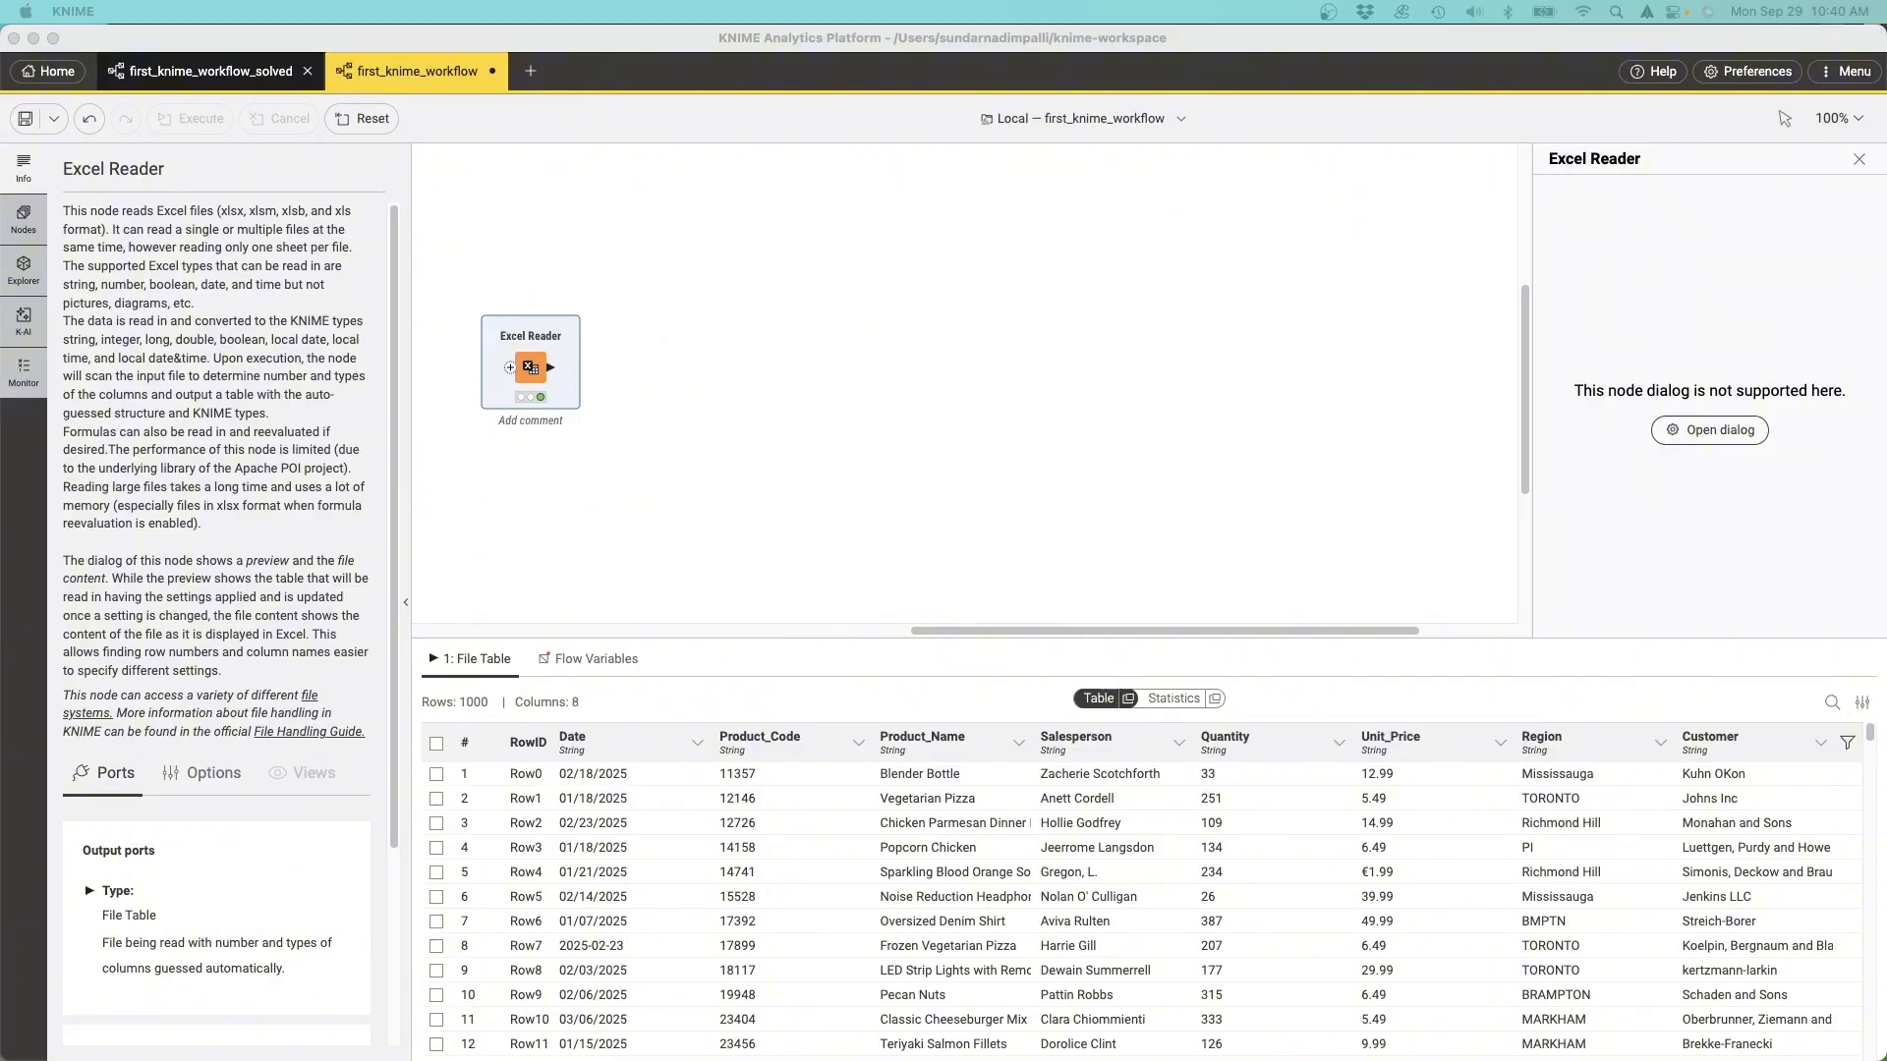
Step: Add an Expression node connected to the Excel Reader's output and open its configuration
left_click(796, 362)
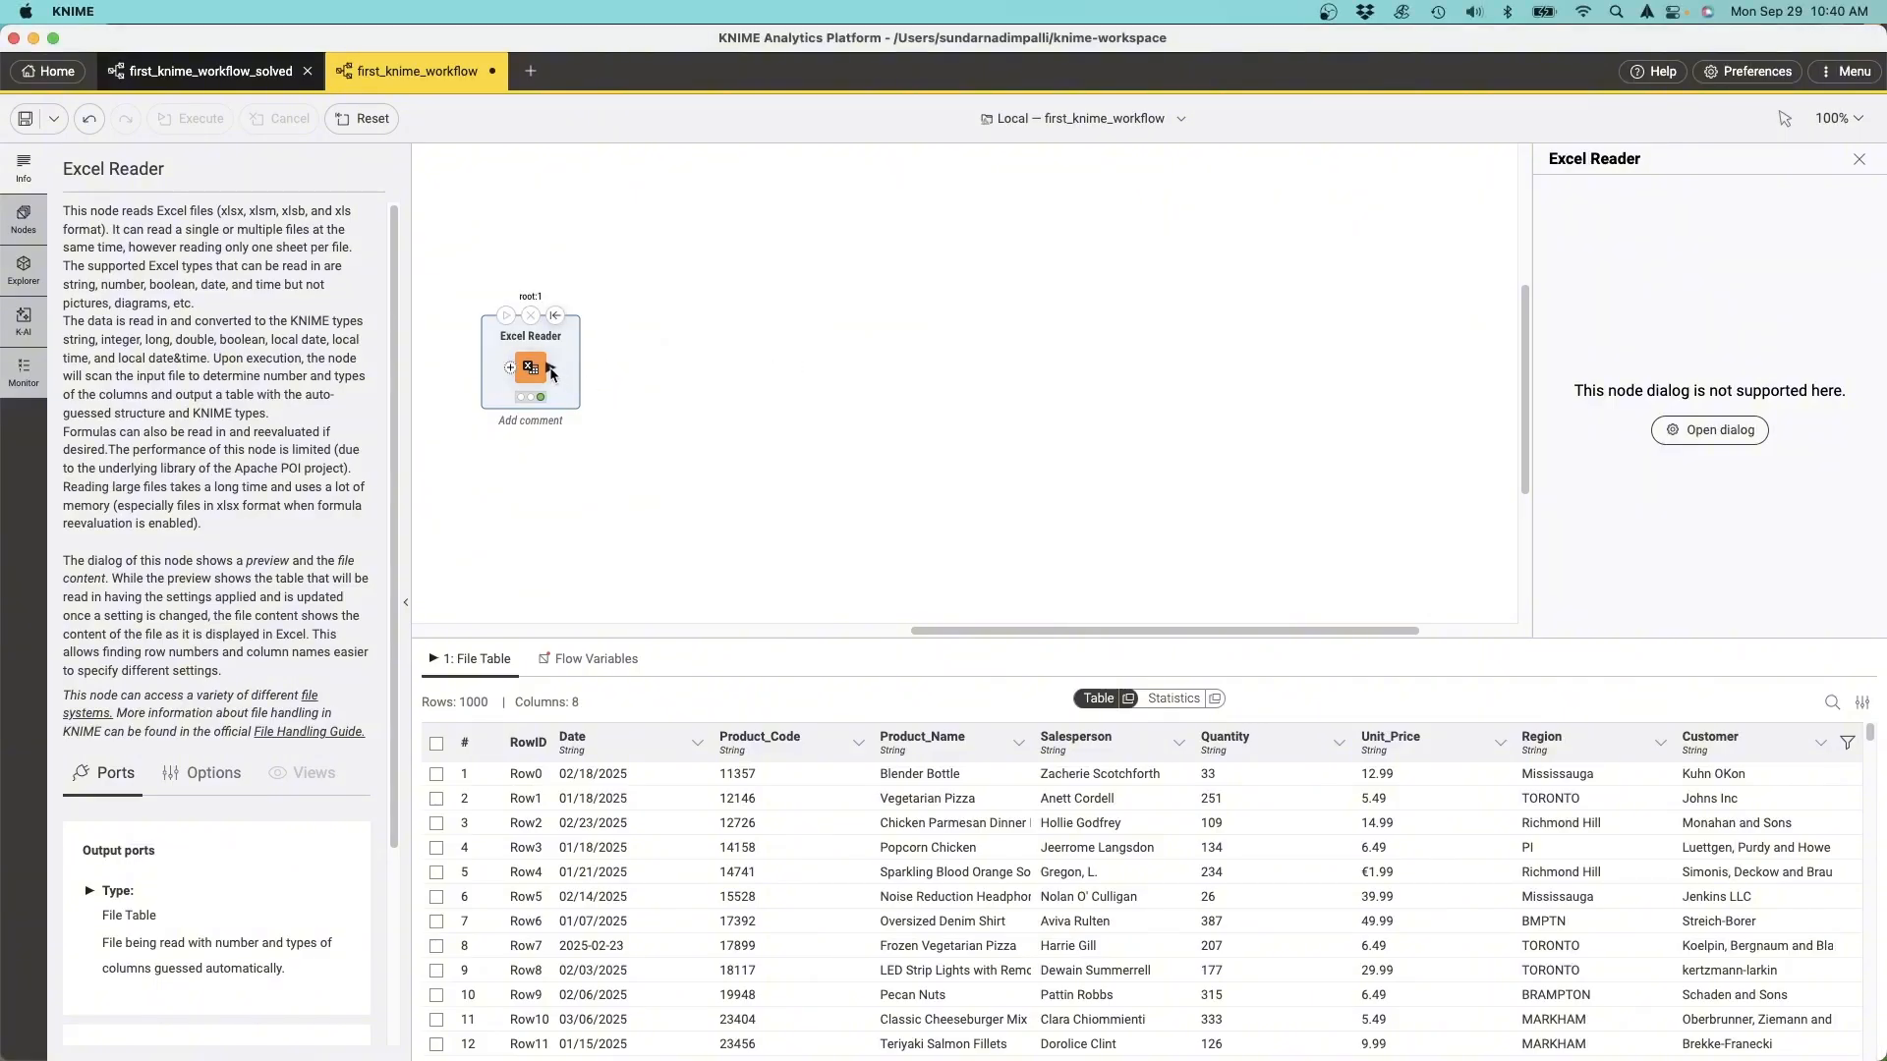
left_click_drag(550, 367, 634, 372)
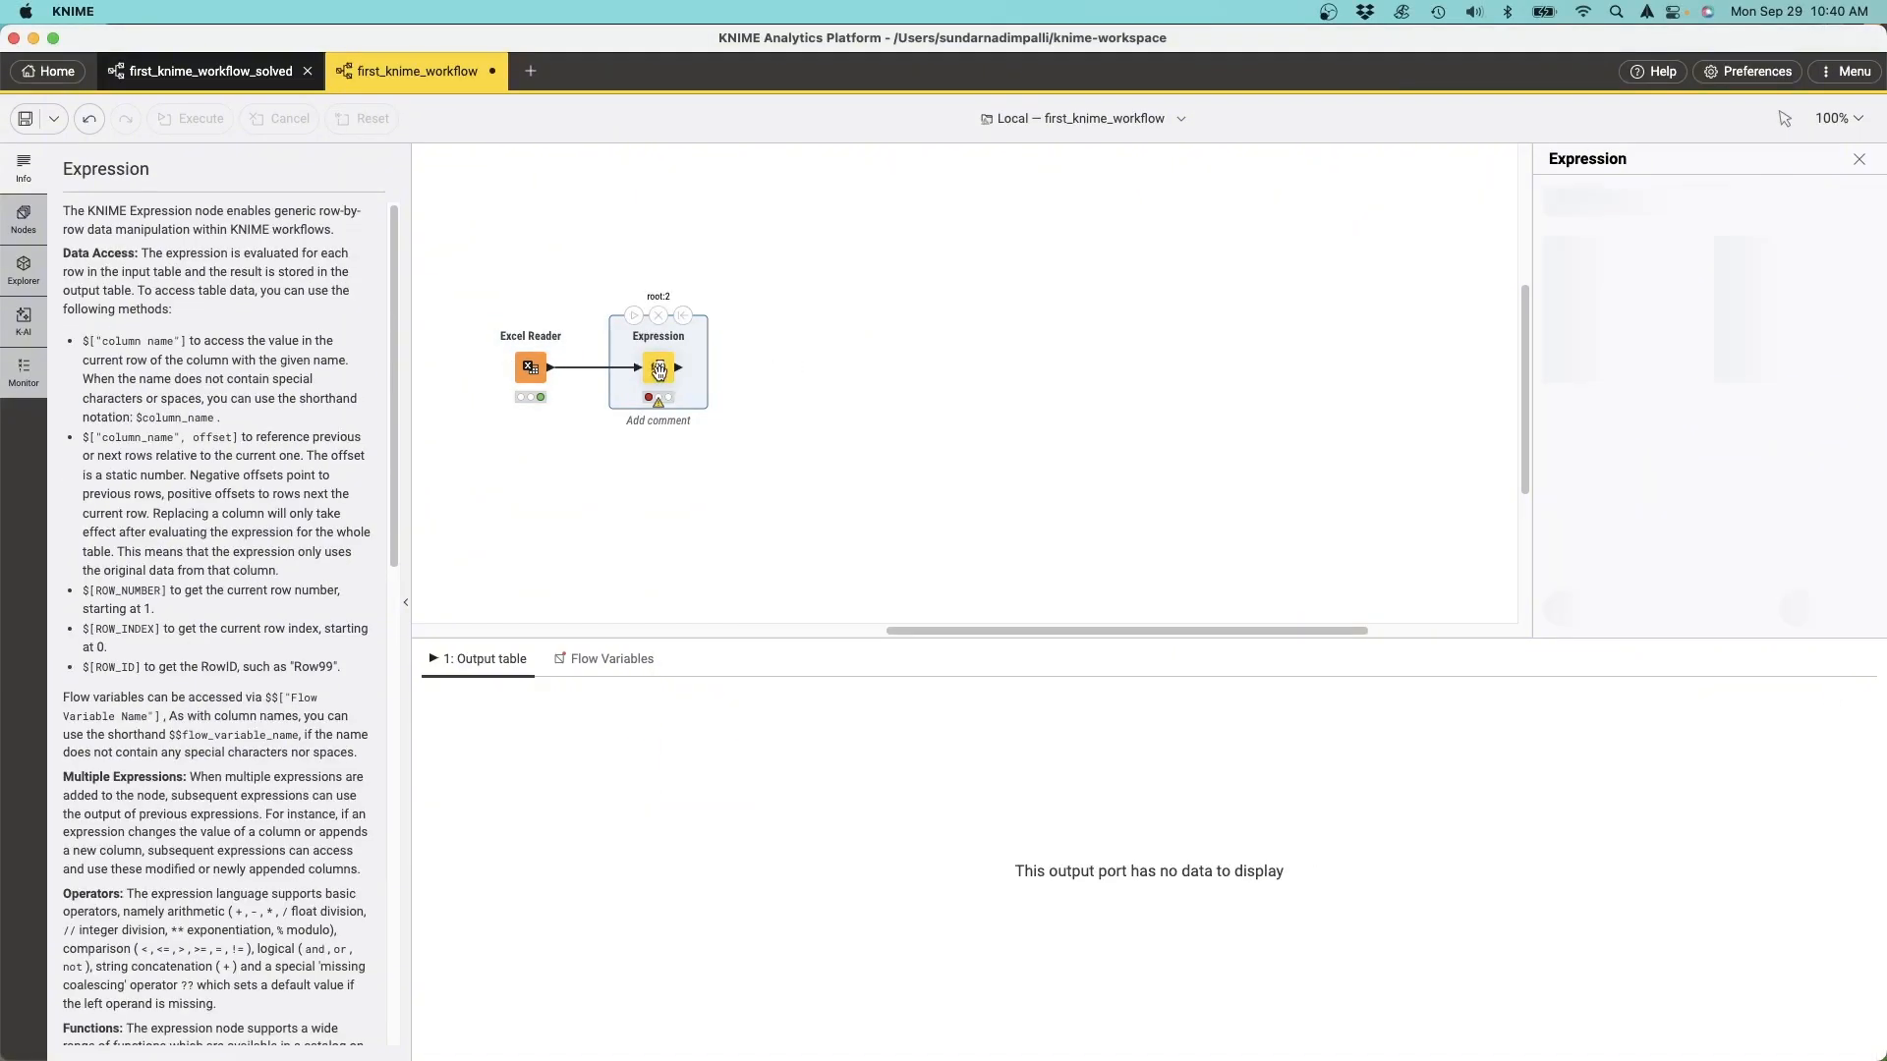
double_click(772, 369)
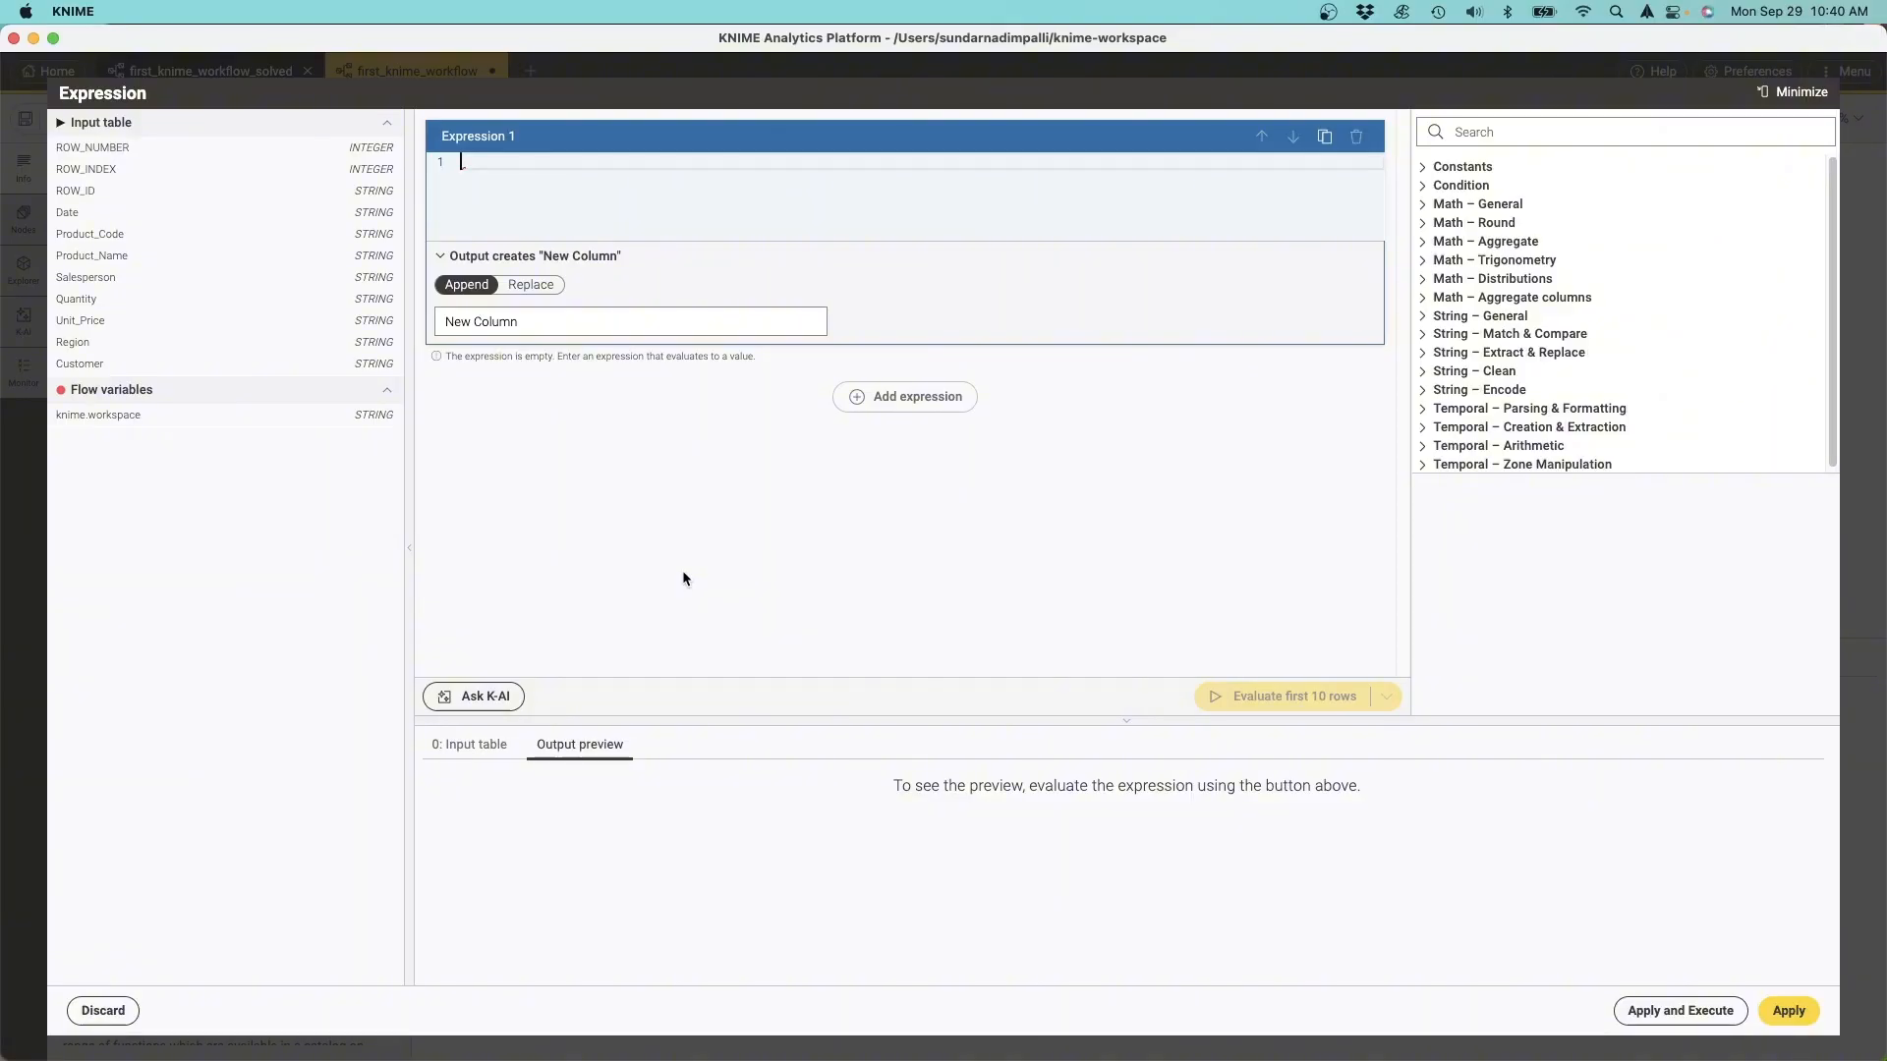
Step: Write the first expression as parse_date($["Date"]) and append its result as column d1
left_click(1522, 139)
type("parse")
double_click(1471, 259)
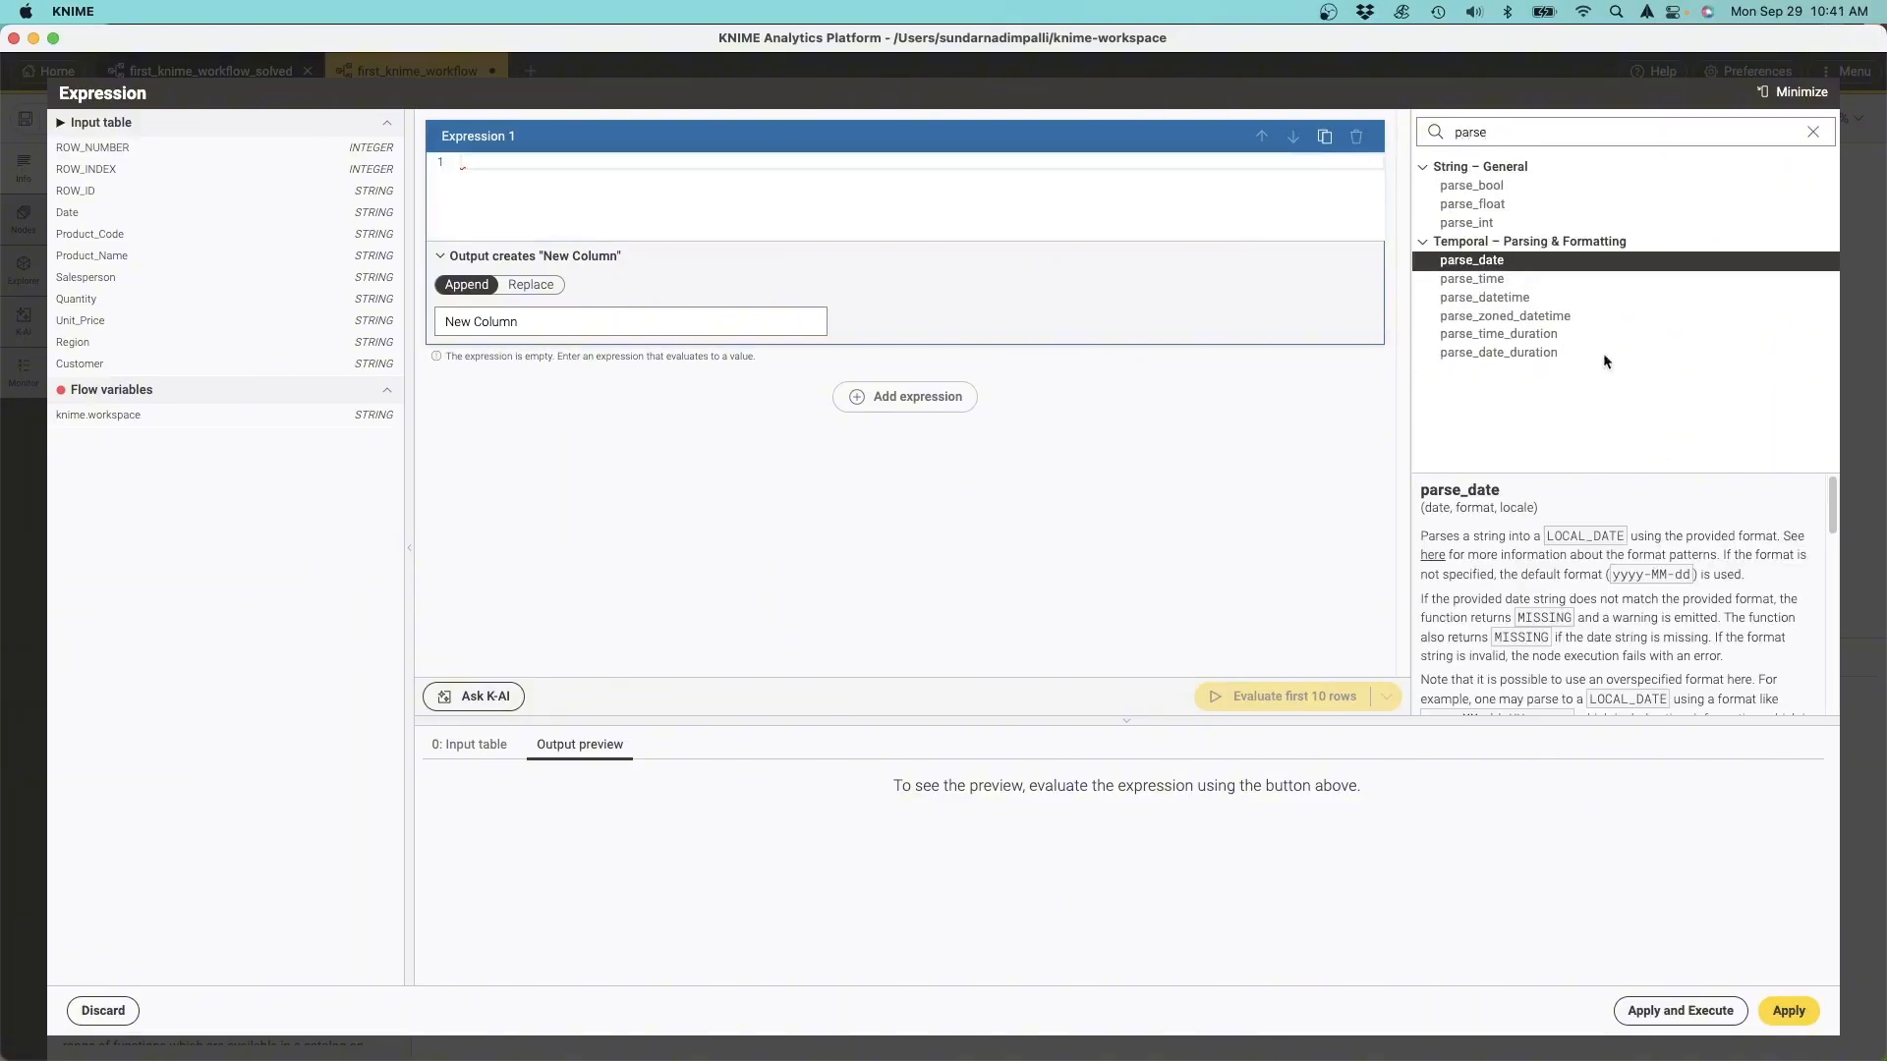
left_click_drag(136, 214, 604, 179)
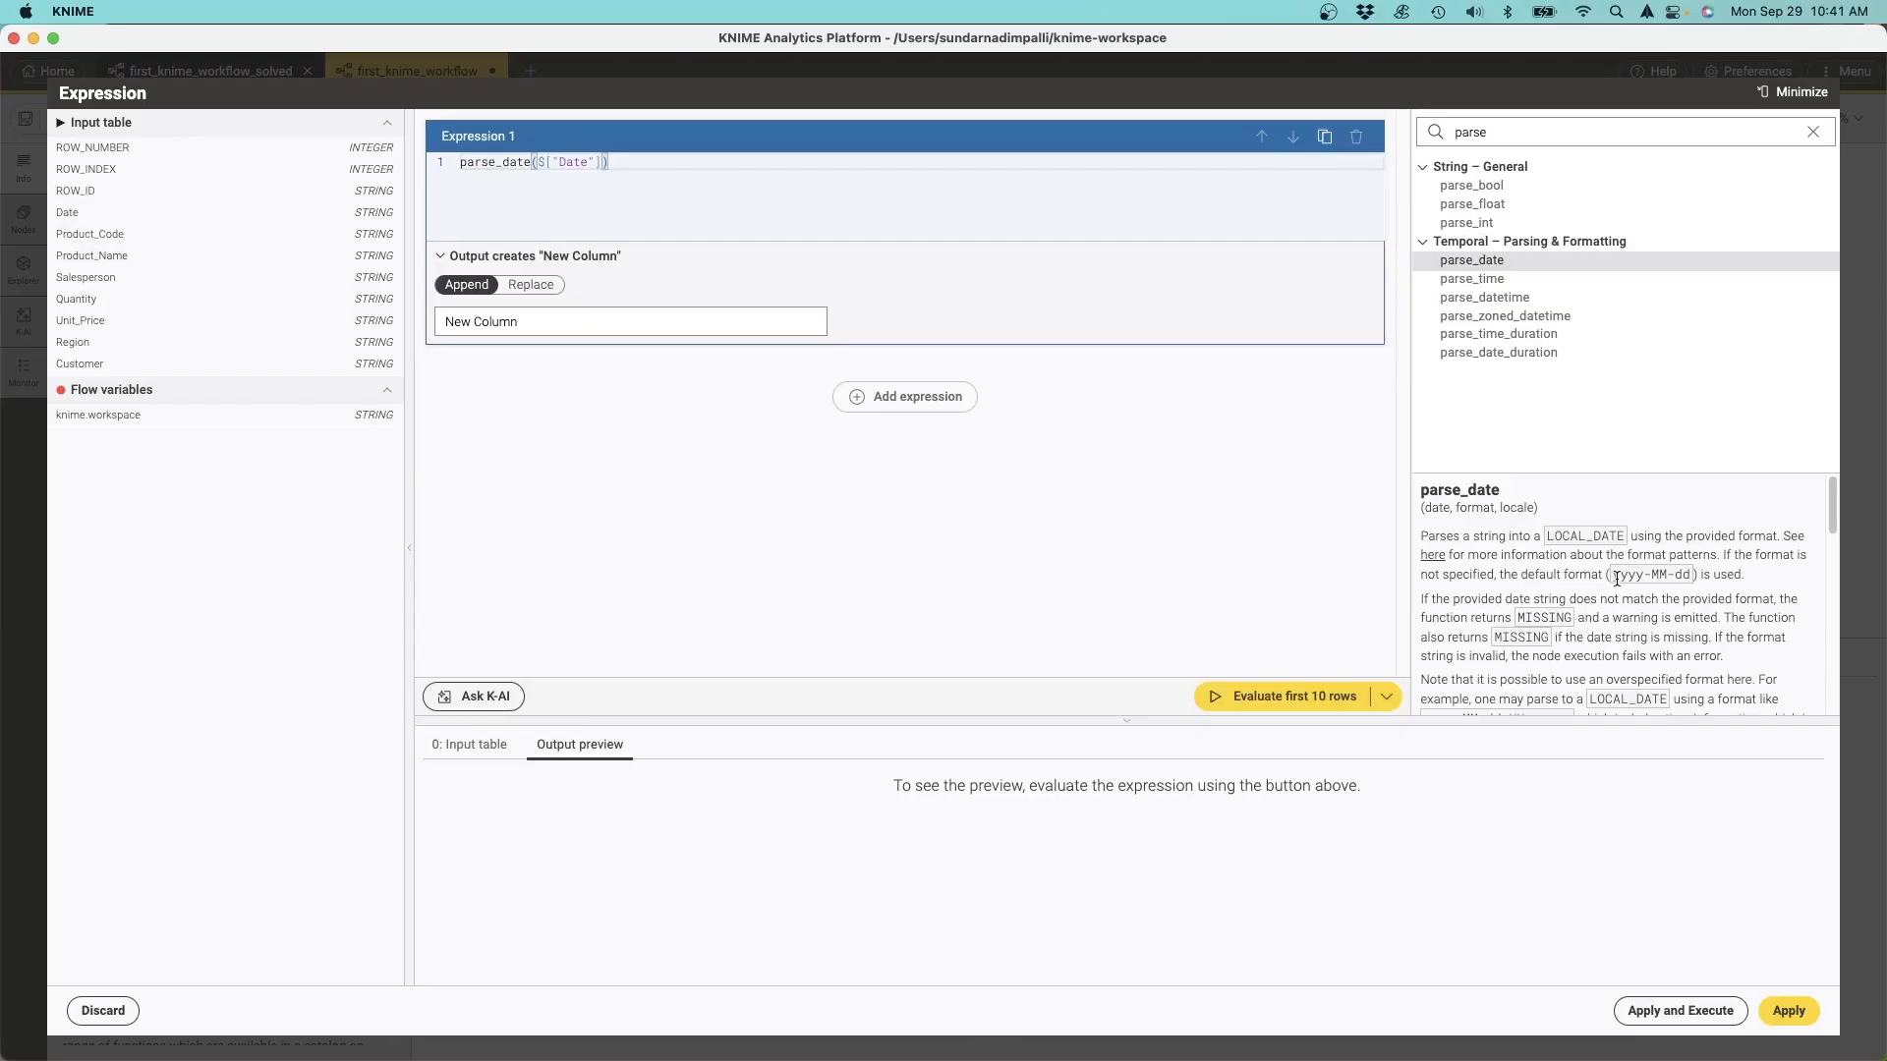
left_click_drag(1615, 577, 1693, 580)
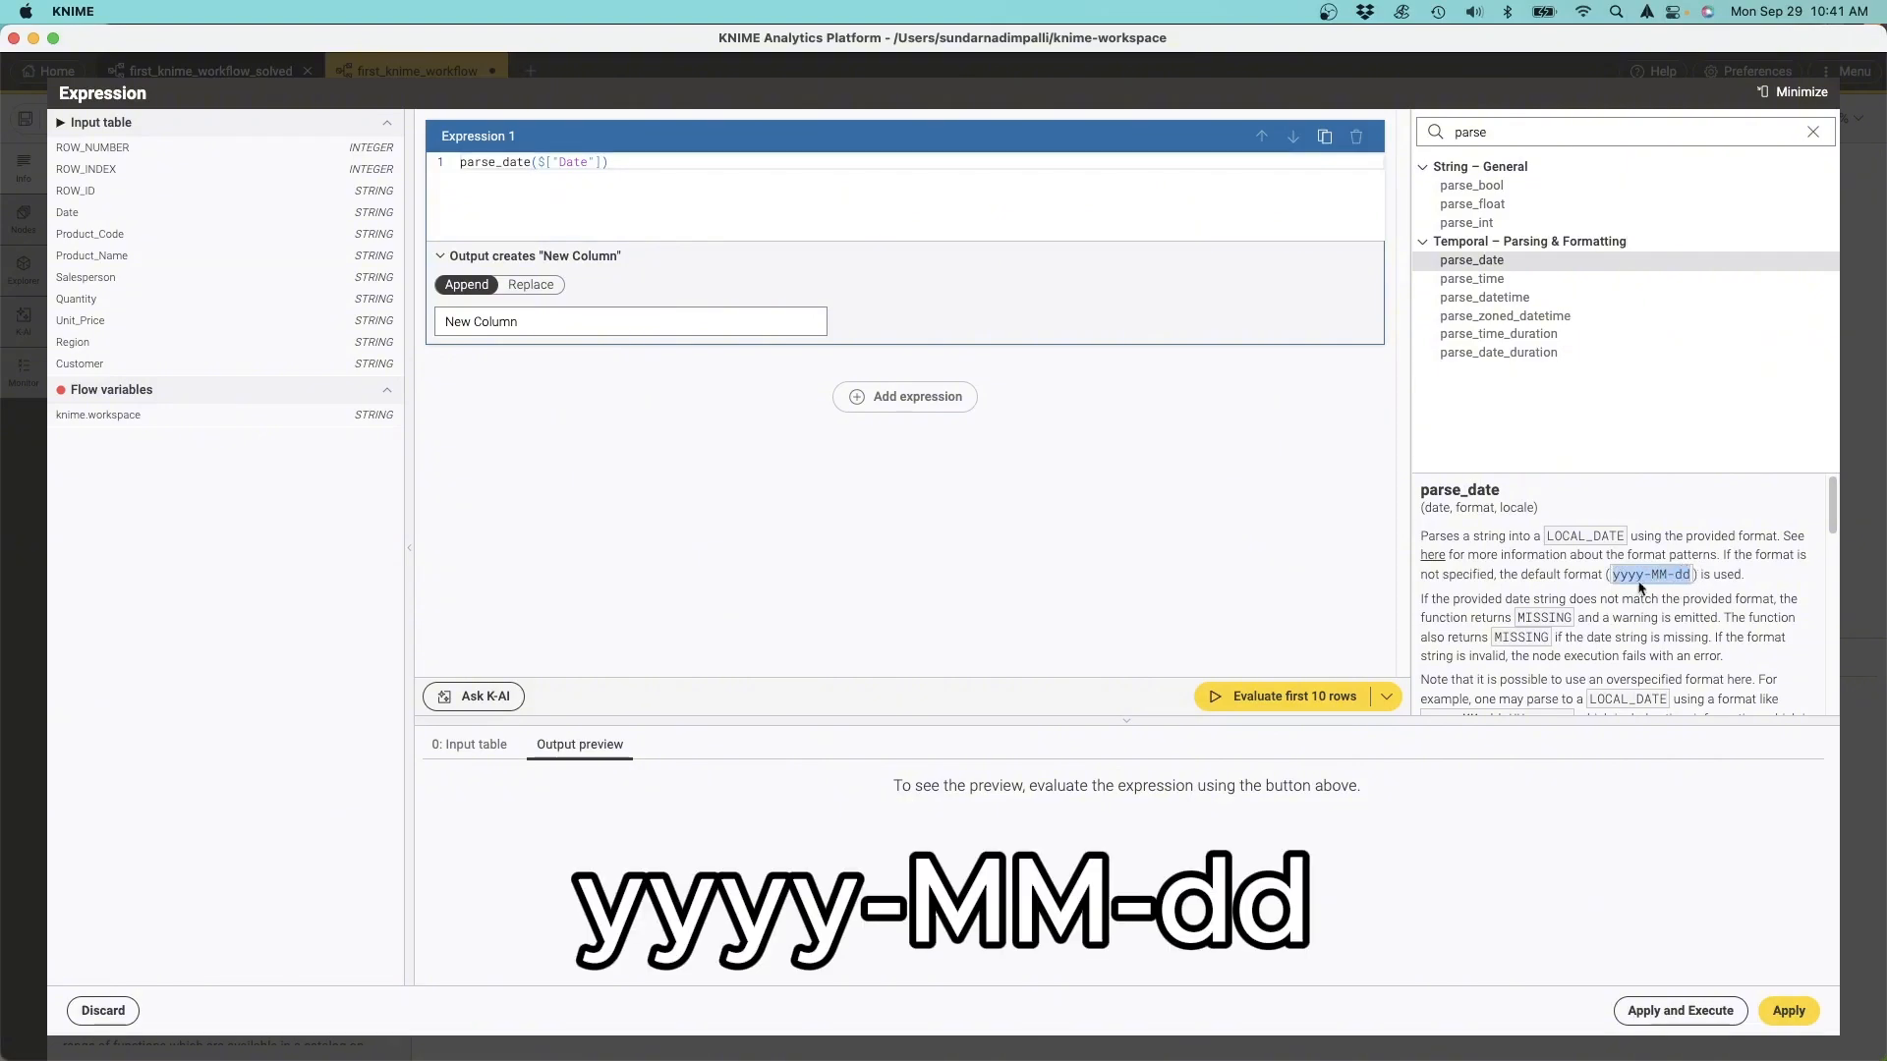
left_click_drag(746, 299, 611, 455)
type("d1")
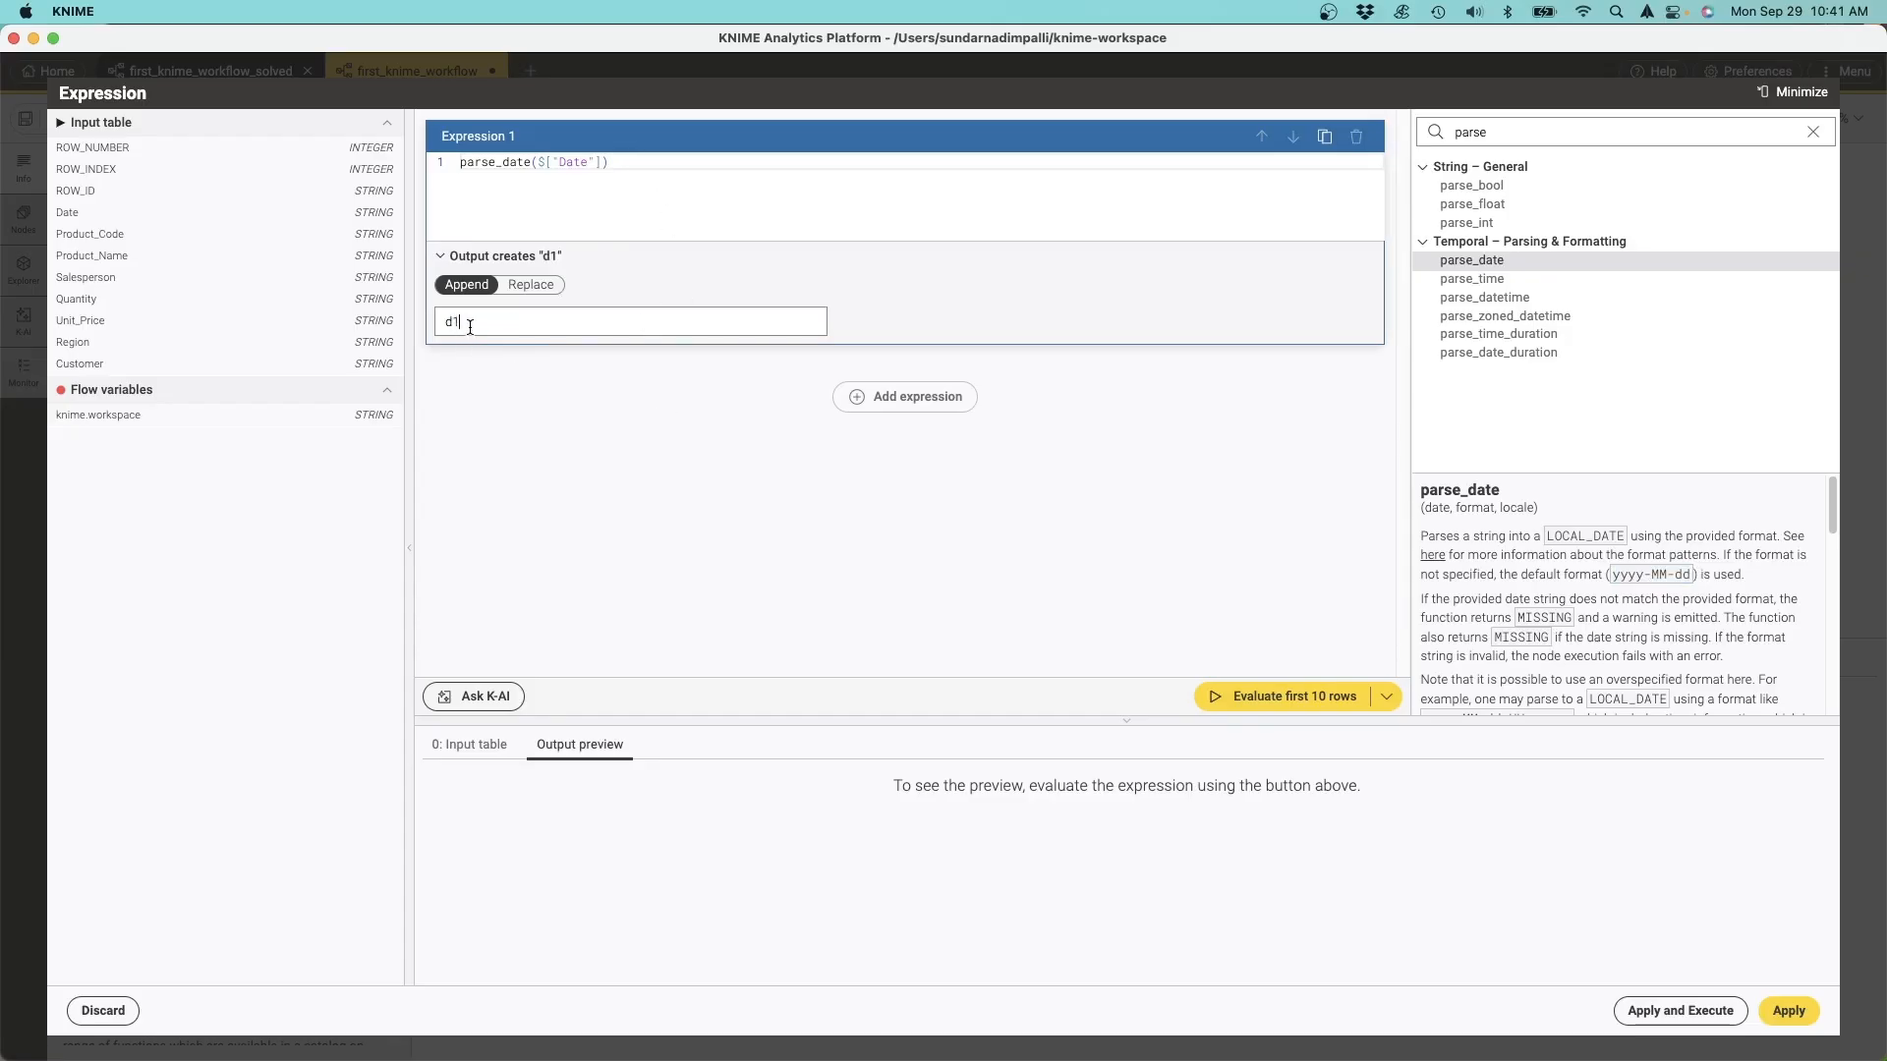
Step: Add a second expression, parse_date($["Date"], "MM/dd/2025"), and append its result as column d2
left_click(905, 396)
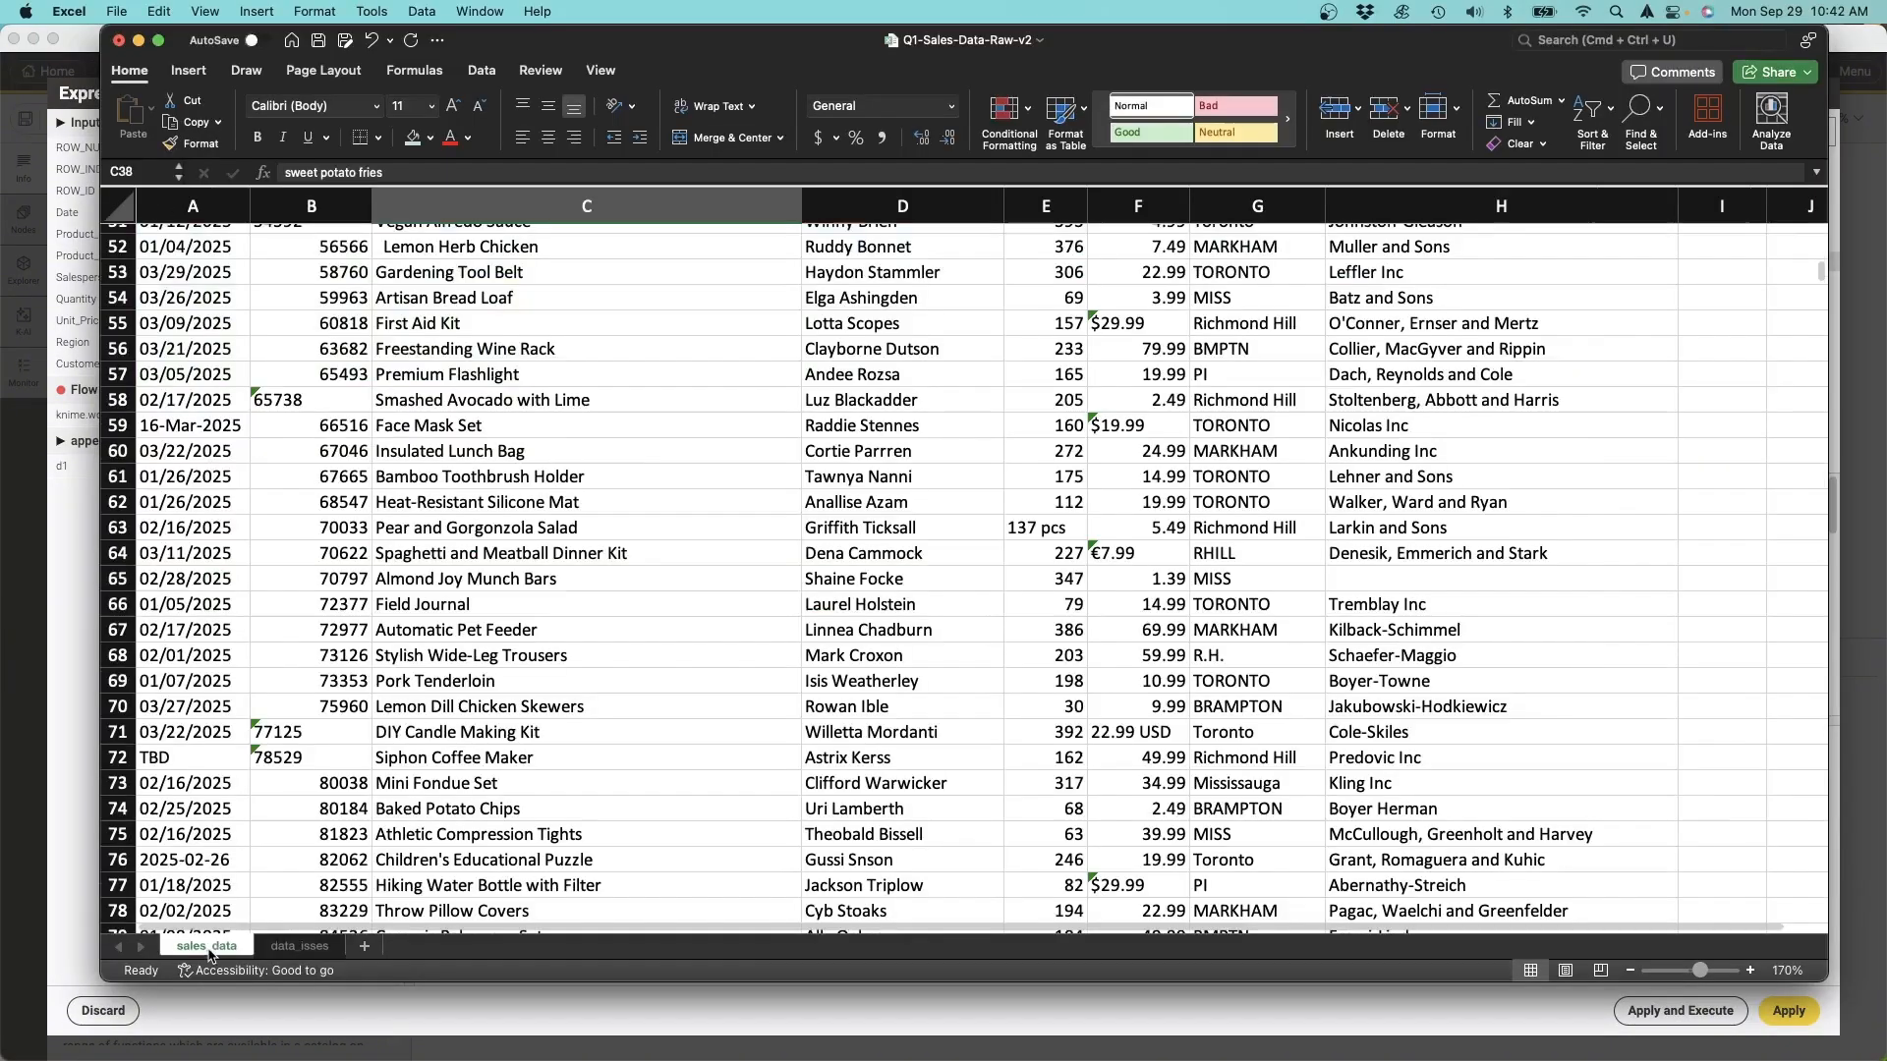
scroll(150, 263, "up", 10)
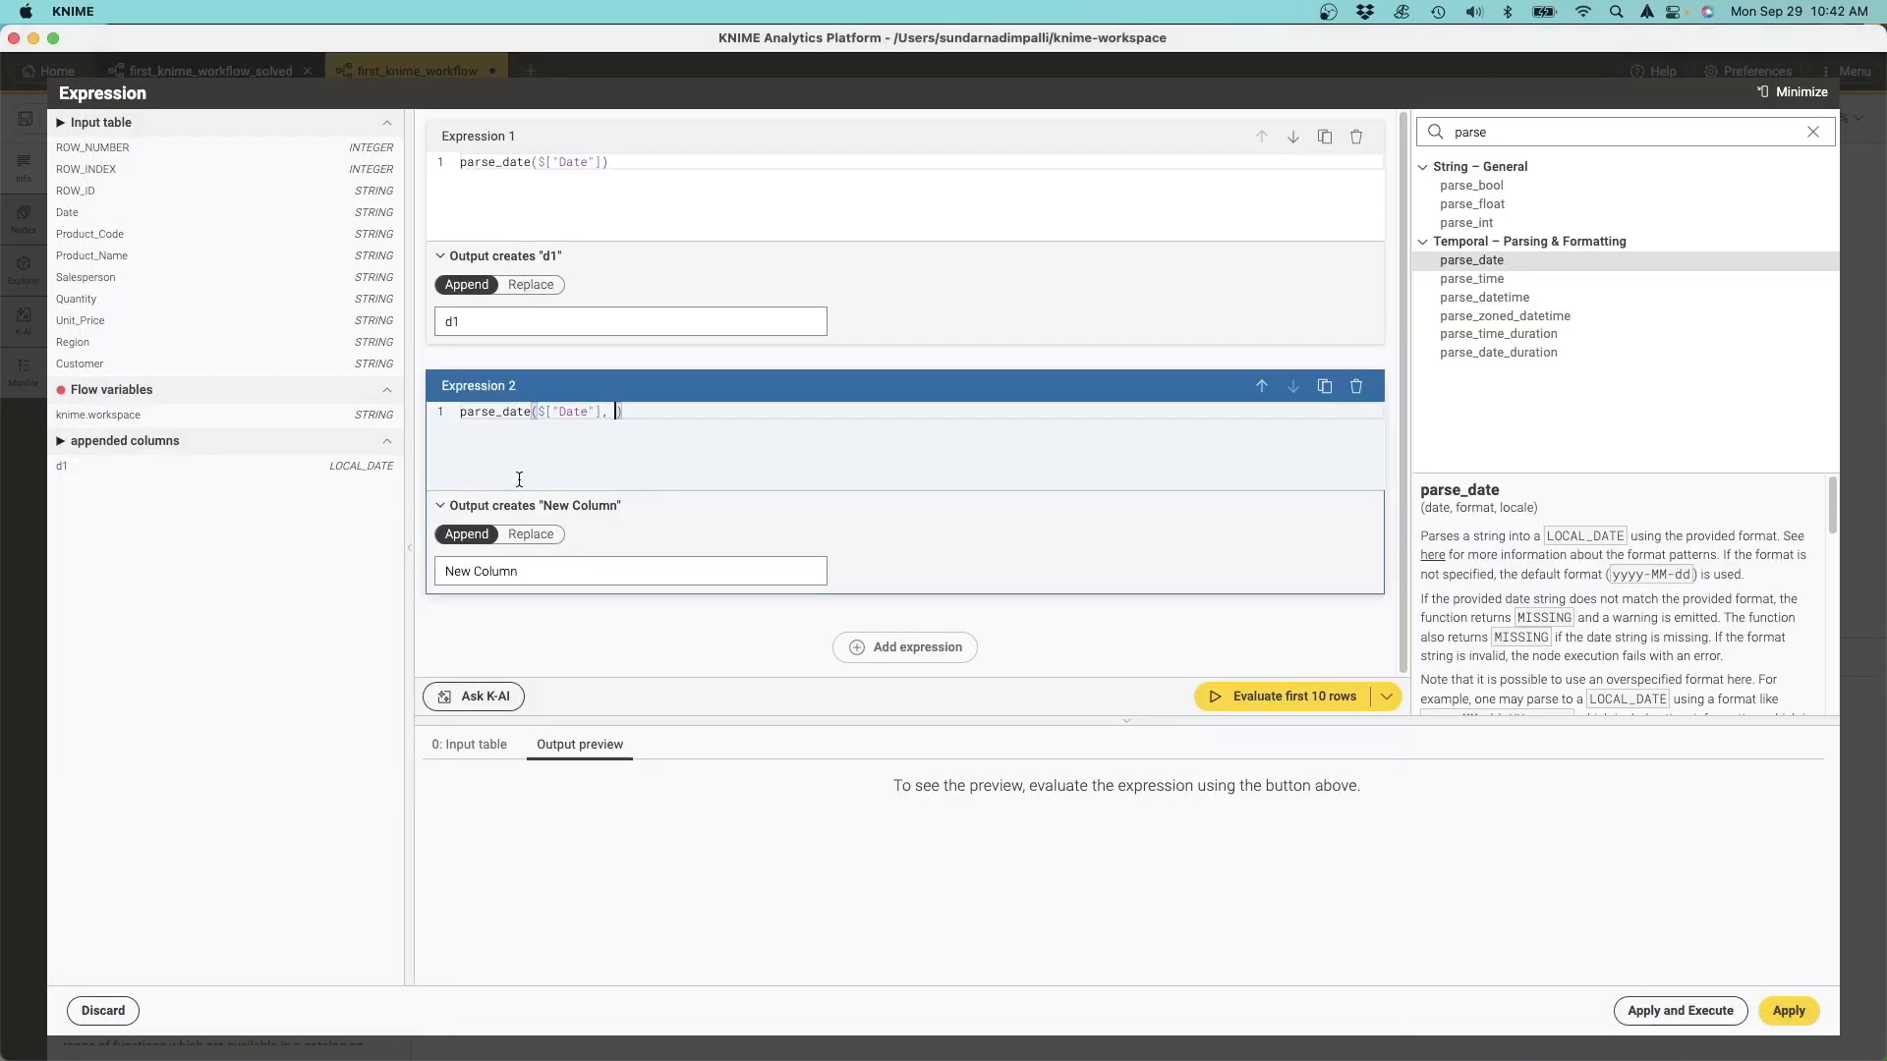
type("\"MM/dd/2025\")")
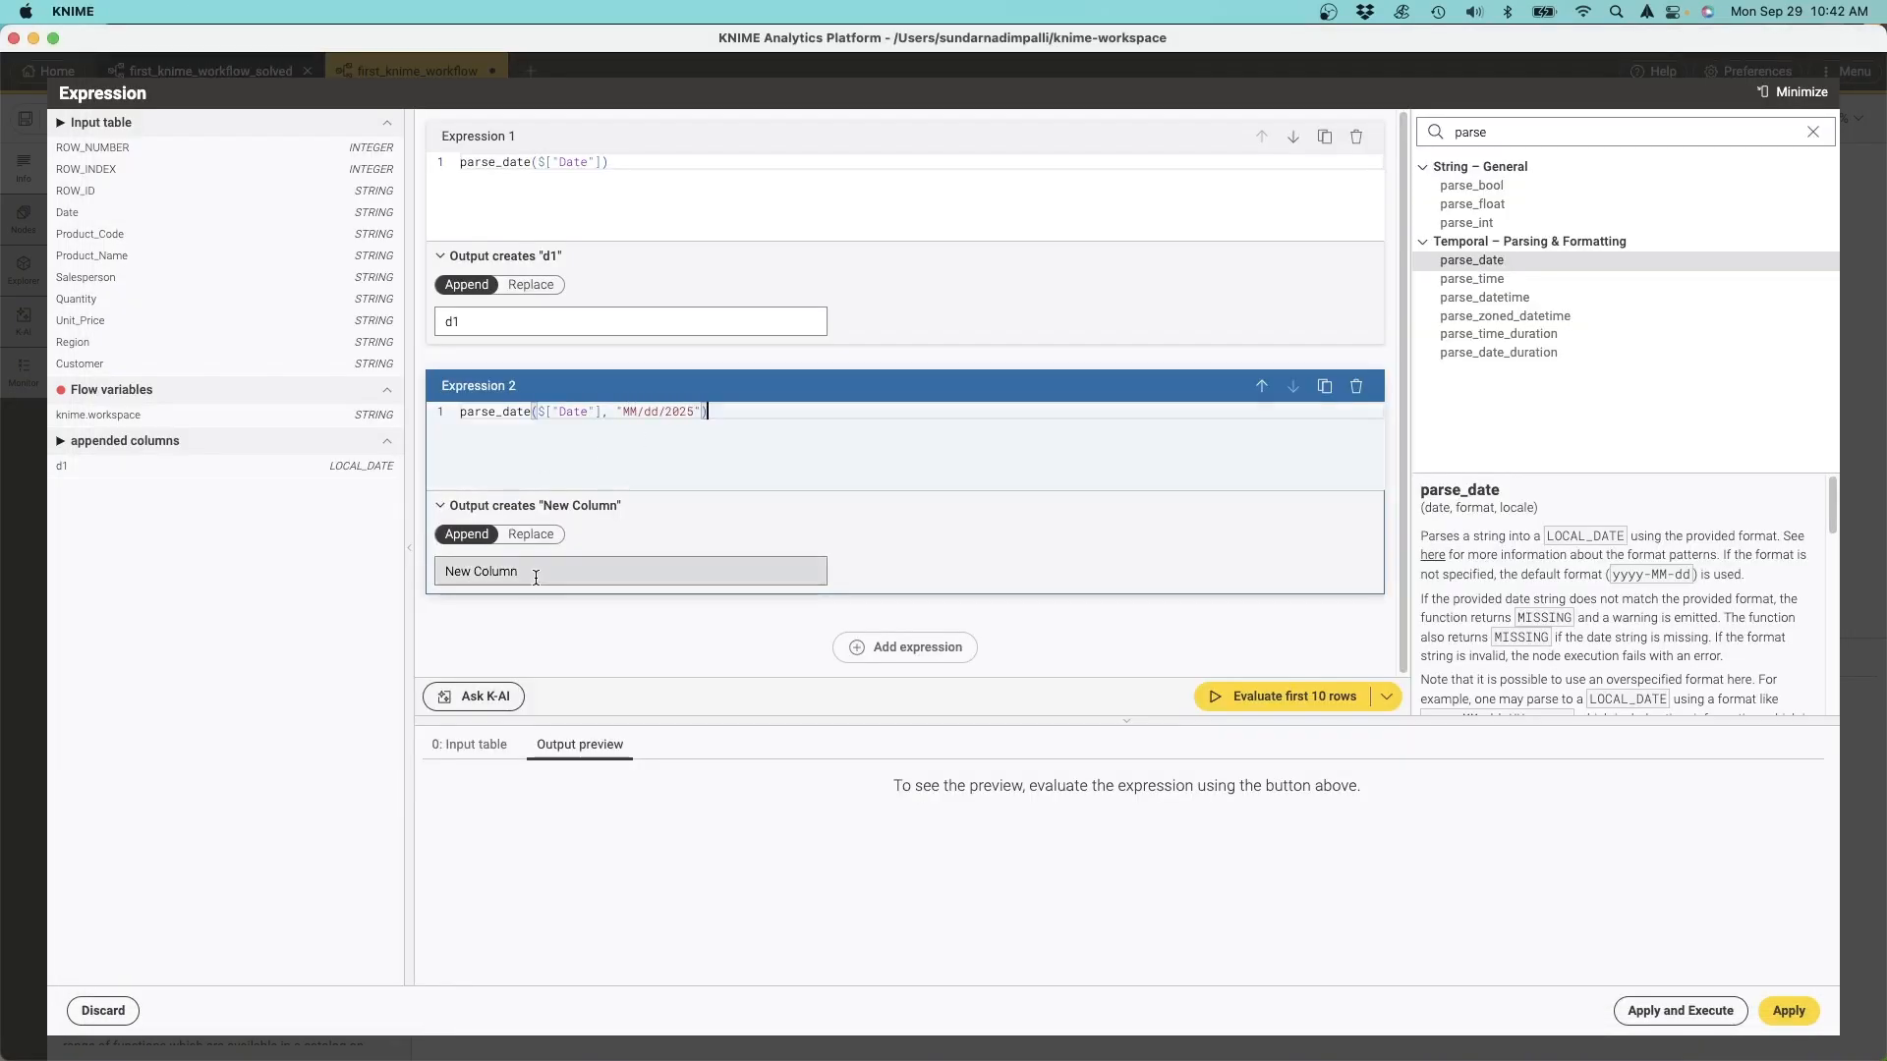
left_click_drag(536, 577, 385, 574)
type("d2")
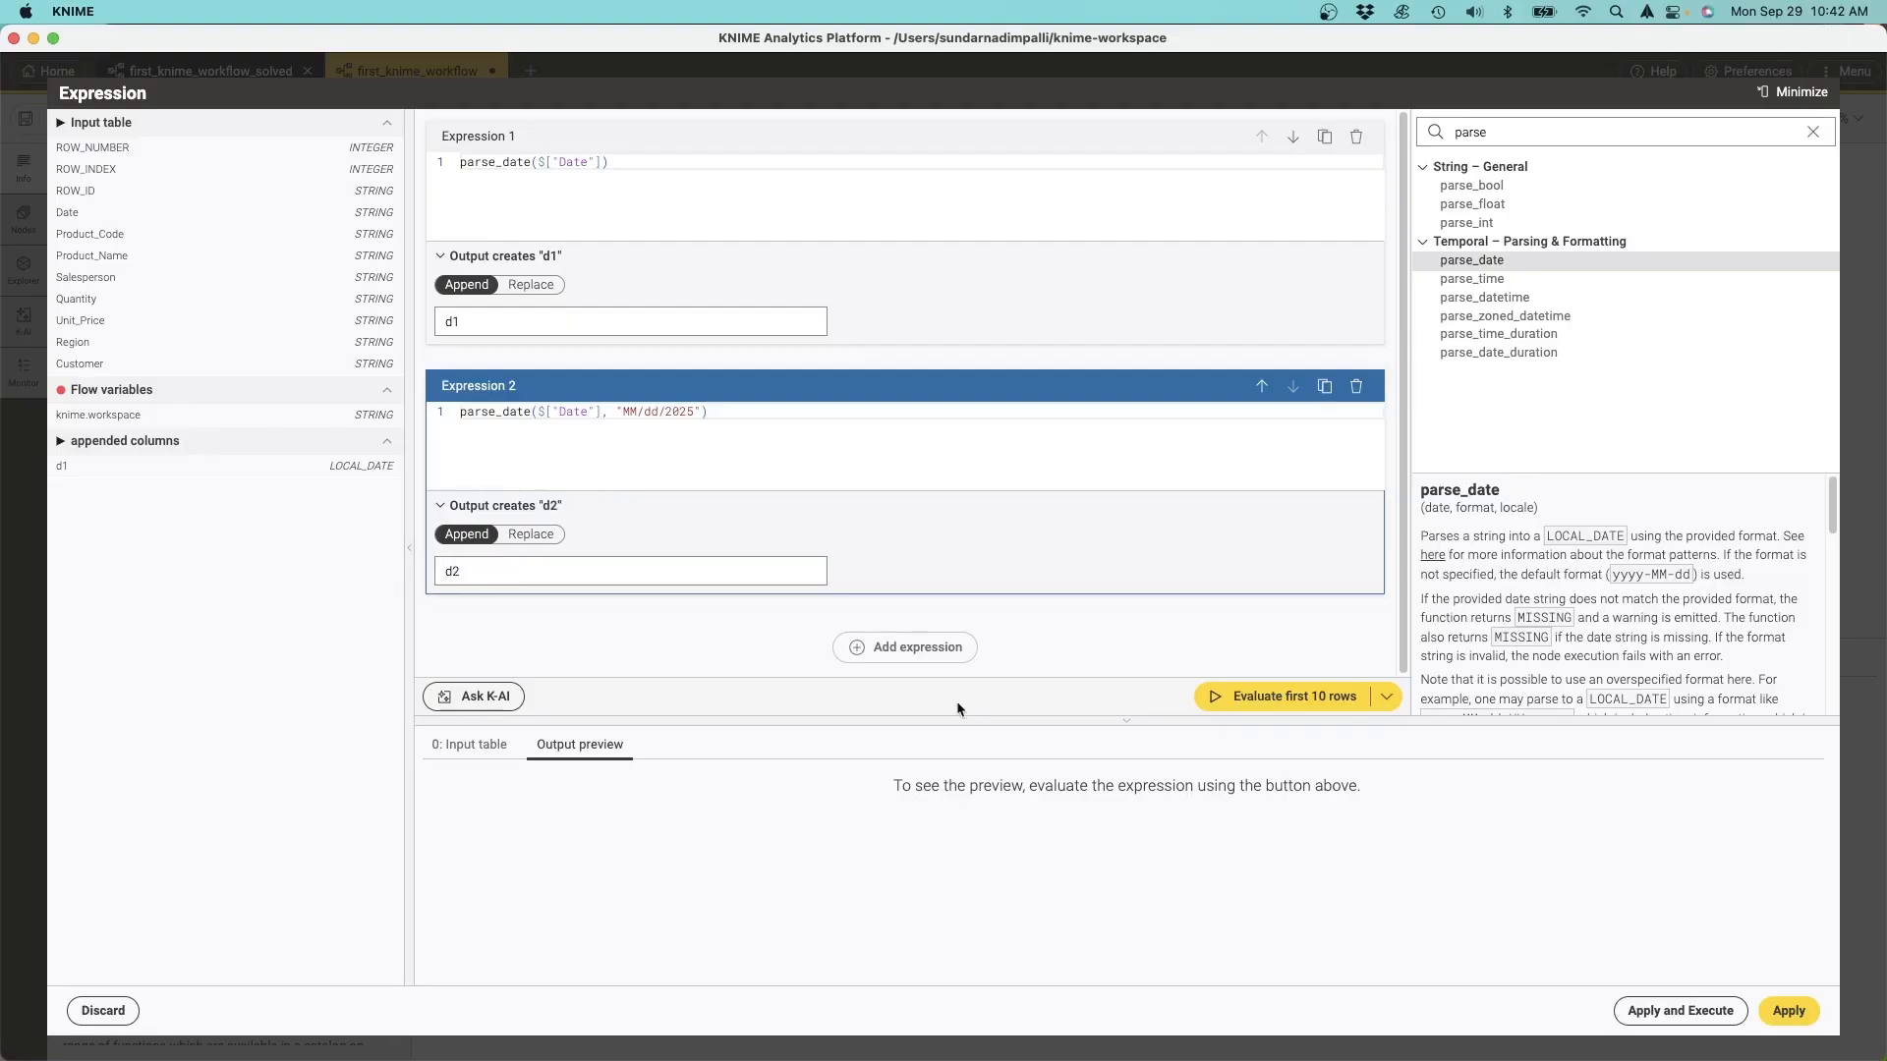
Step: Add a third expression, parse_date($["Date"], "MMM dd, yyyy"), matching the date style of cell A32 in the Excel sheet
left_click(916, 650)
type("parse_date()")
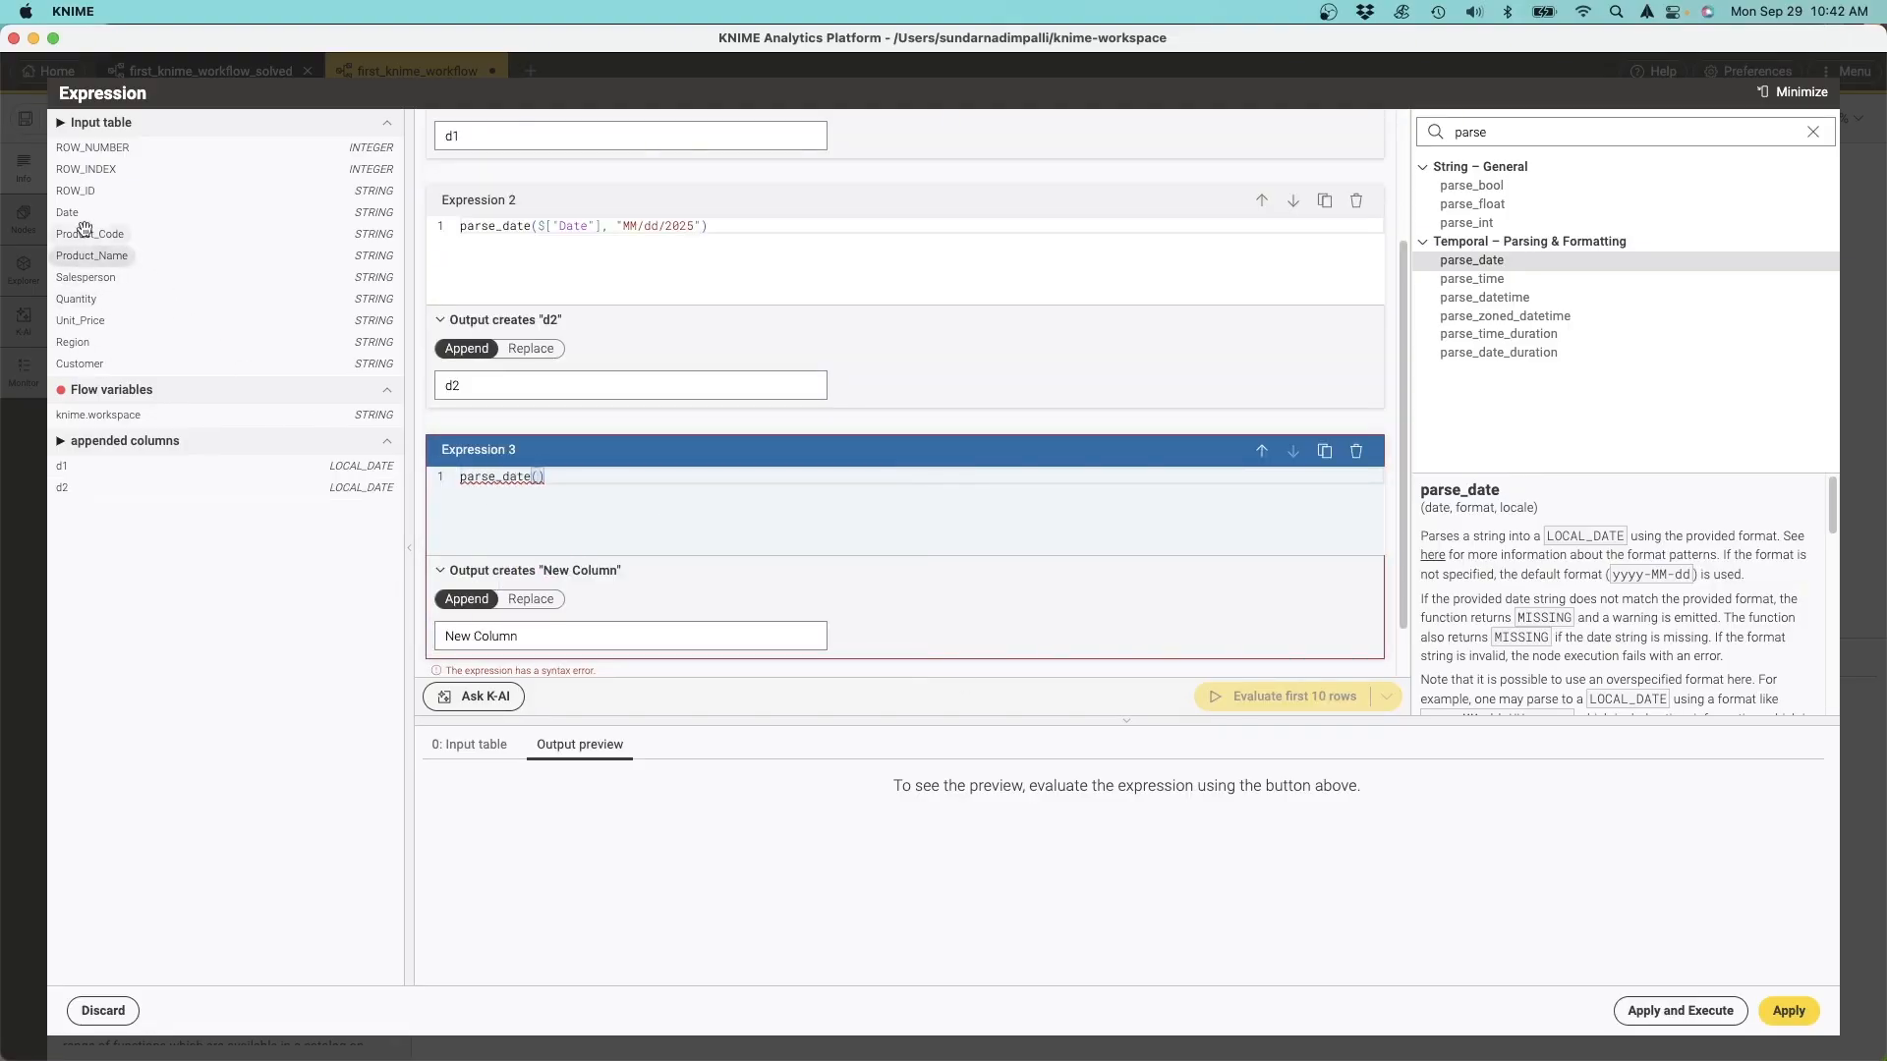
left_click_drag(67, 211, 592, 477)
type(",")
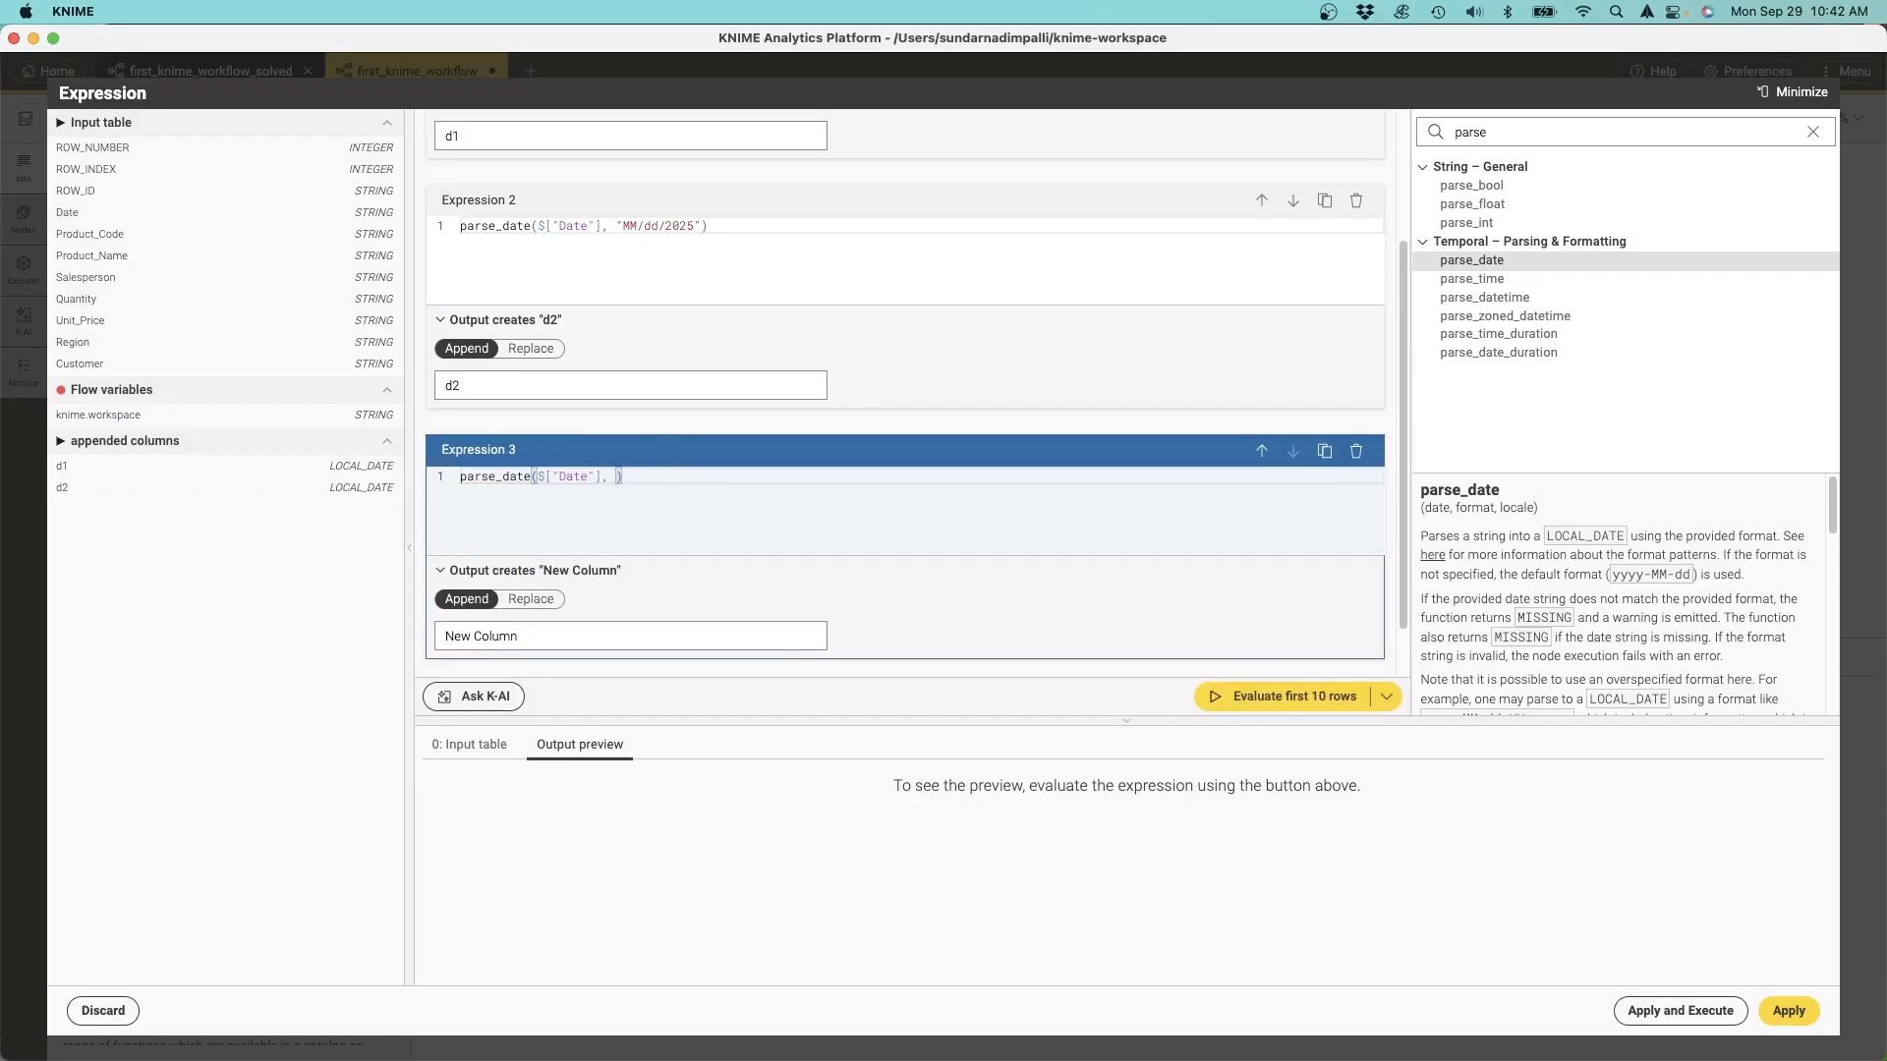
key("super+Tab")
left_click(181, 466)
left_click(181, 442)
scroll(181, 447, "down", 7)
left_click(178, 487)
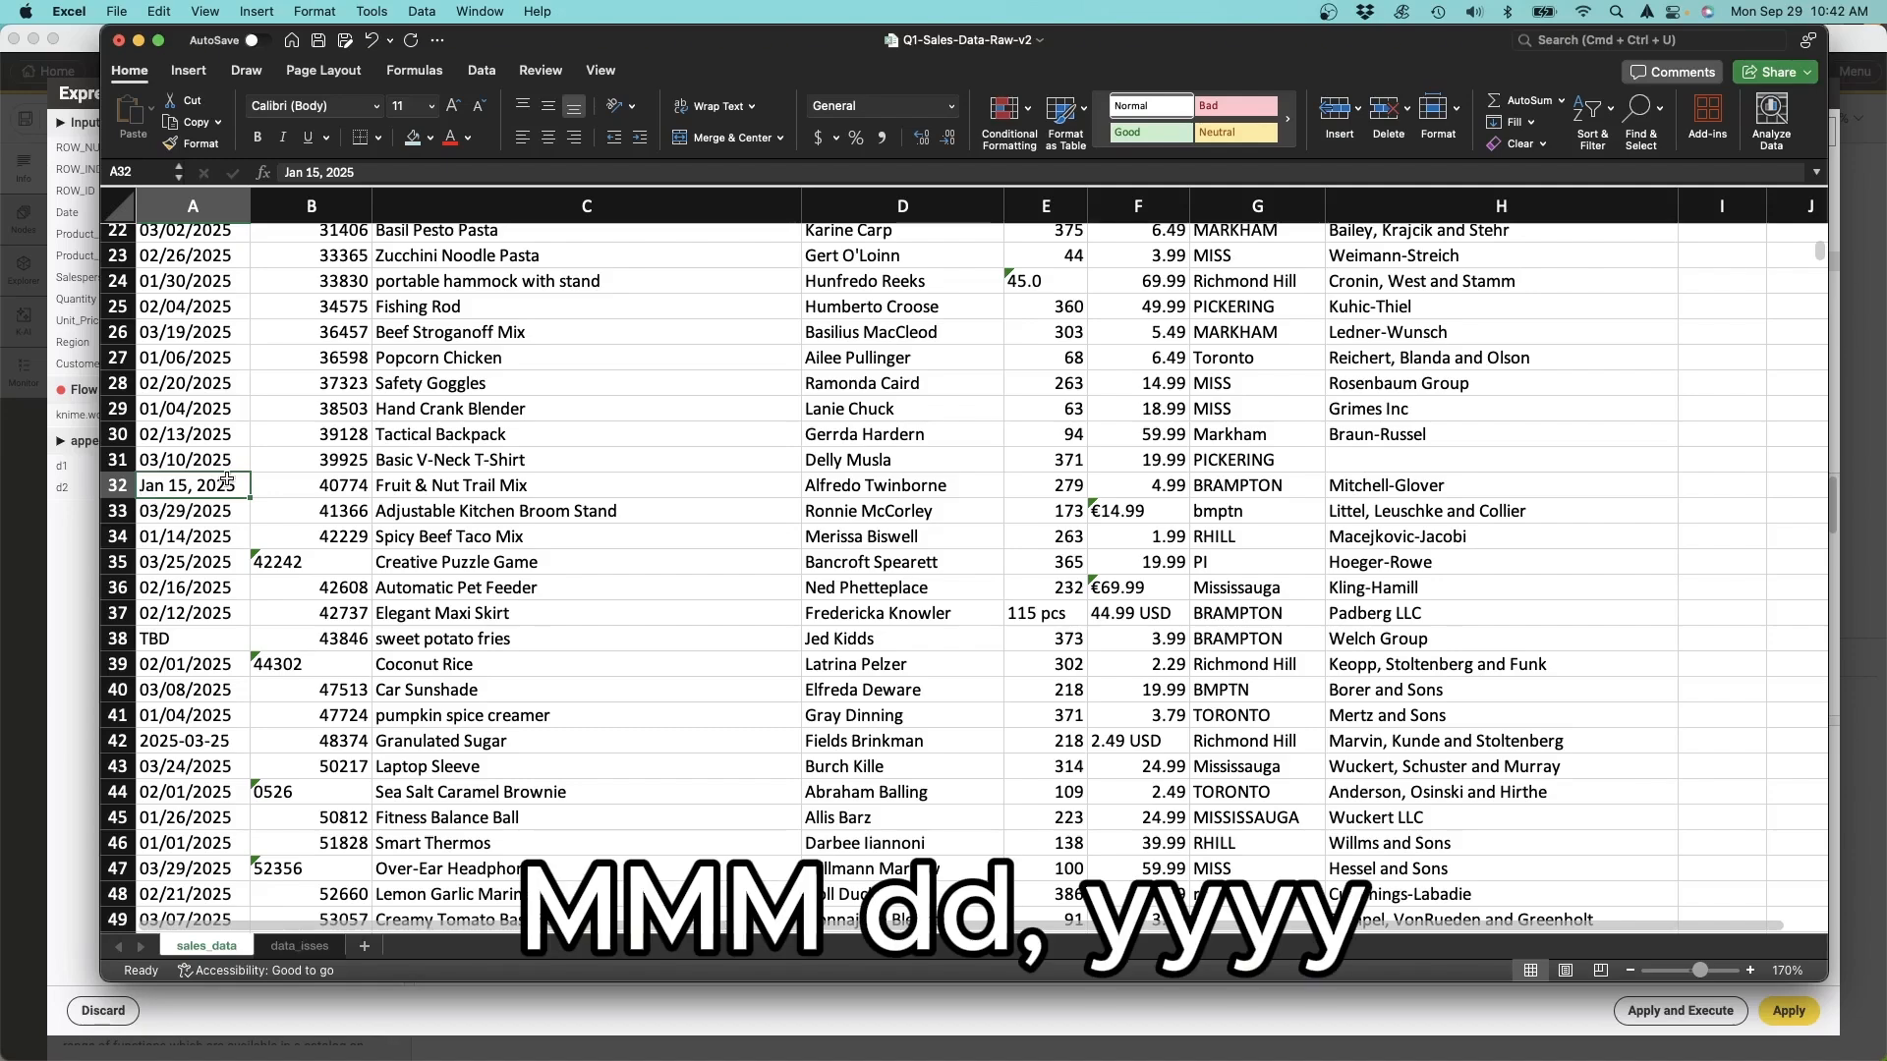
left_click(68, 629)
type("MMM dd, yyyy")
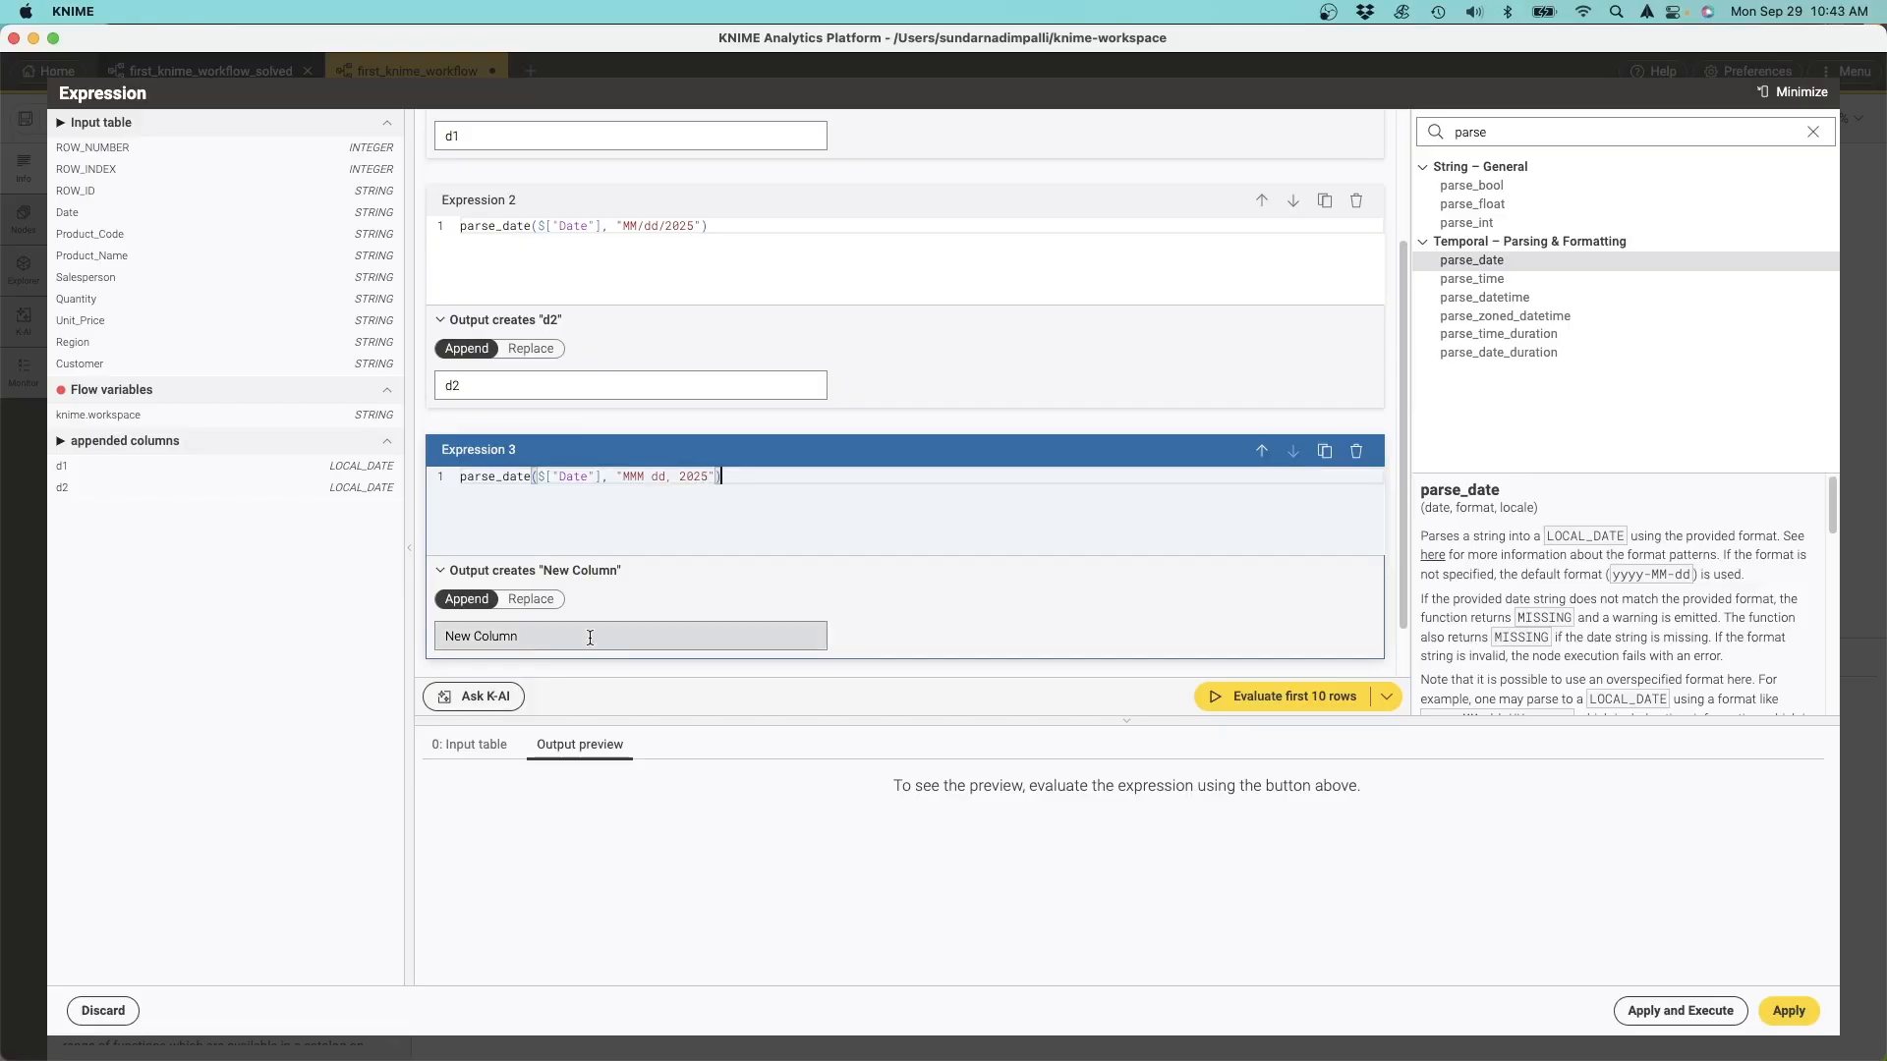
Step: Name the third expression's appended output column d3
left_click_drag(522, 636, 409, 636)
key("BackSpace")
type("d")
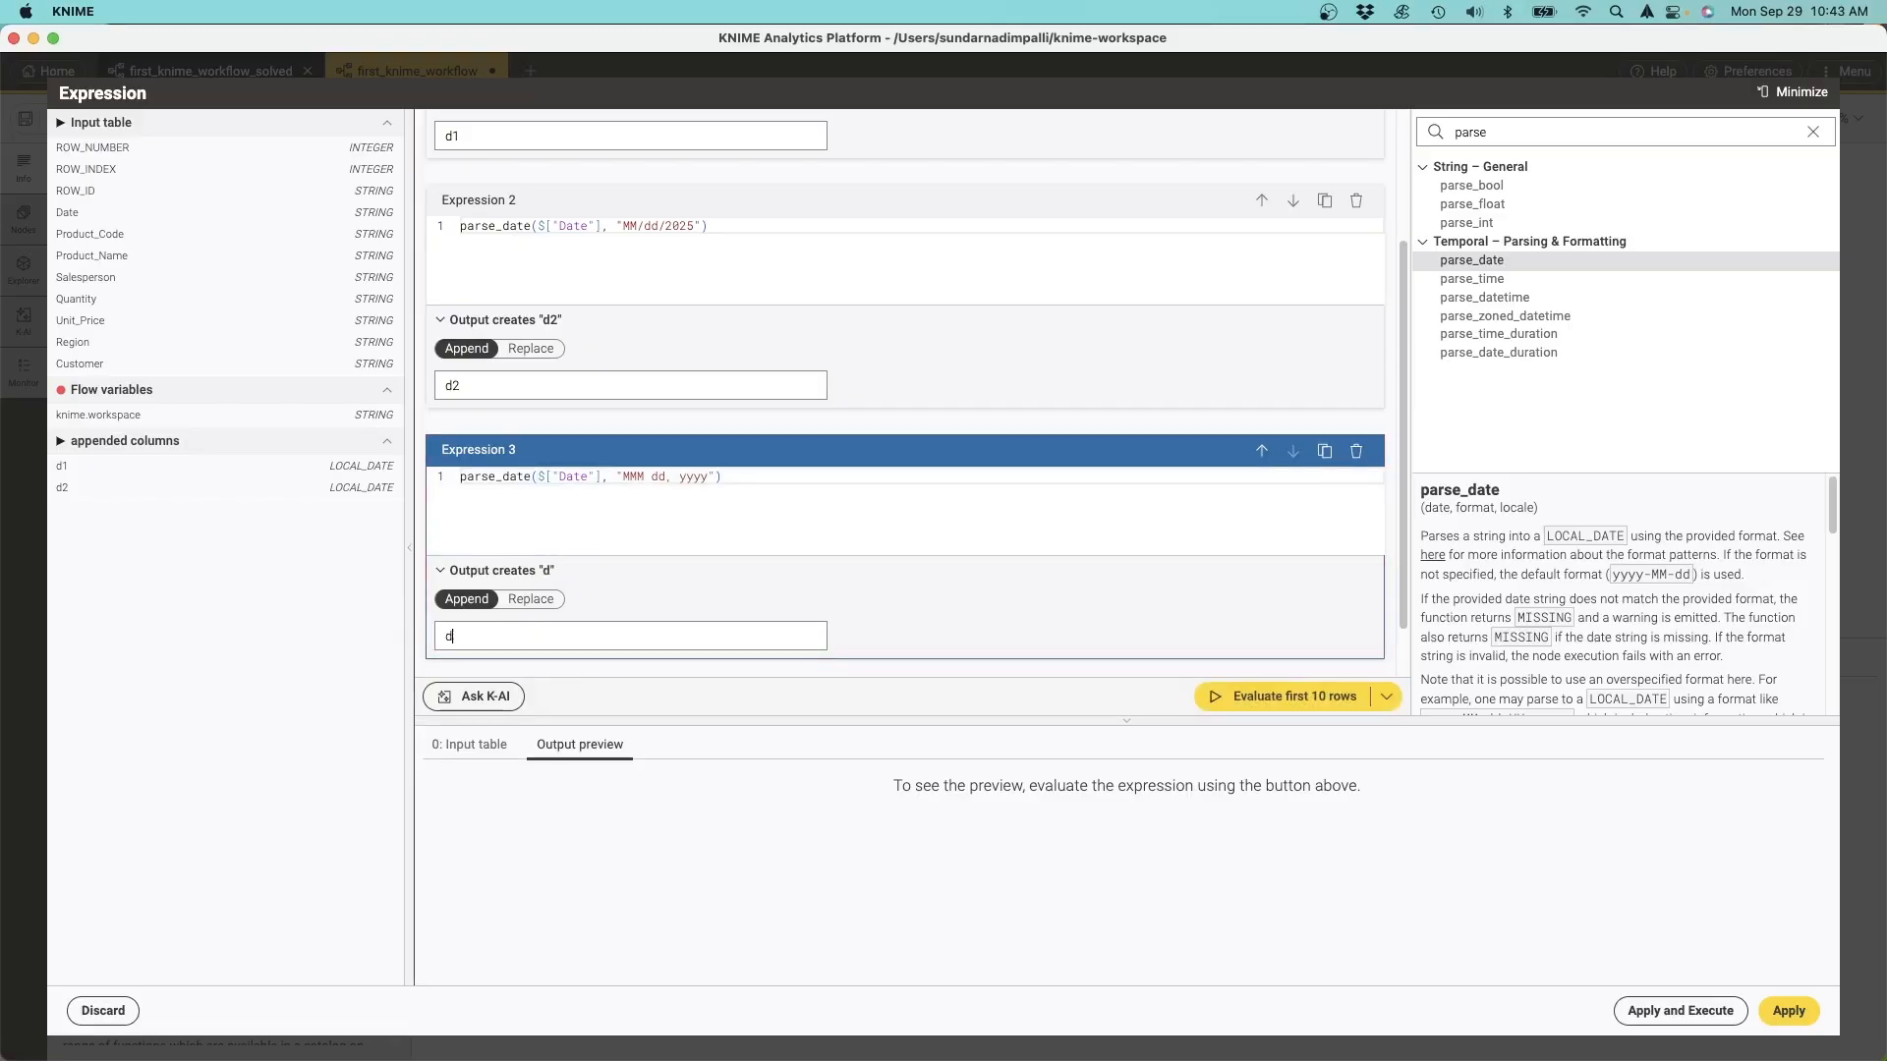
Step: Add a fourth expression, parse_date($["Date"], "dd-MMM-yyyy"), matching the date style of cell A59 in the Excel sheet
scroll(1070, 548, "down", 3)
left_click(905, 649)
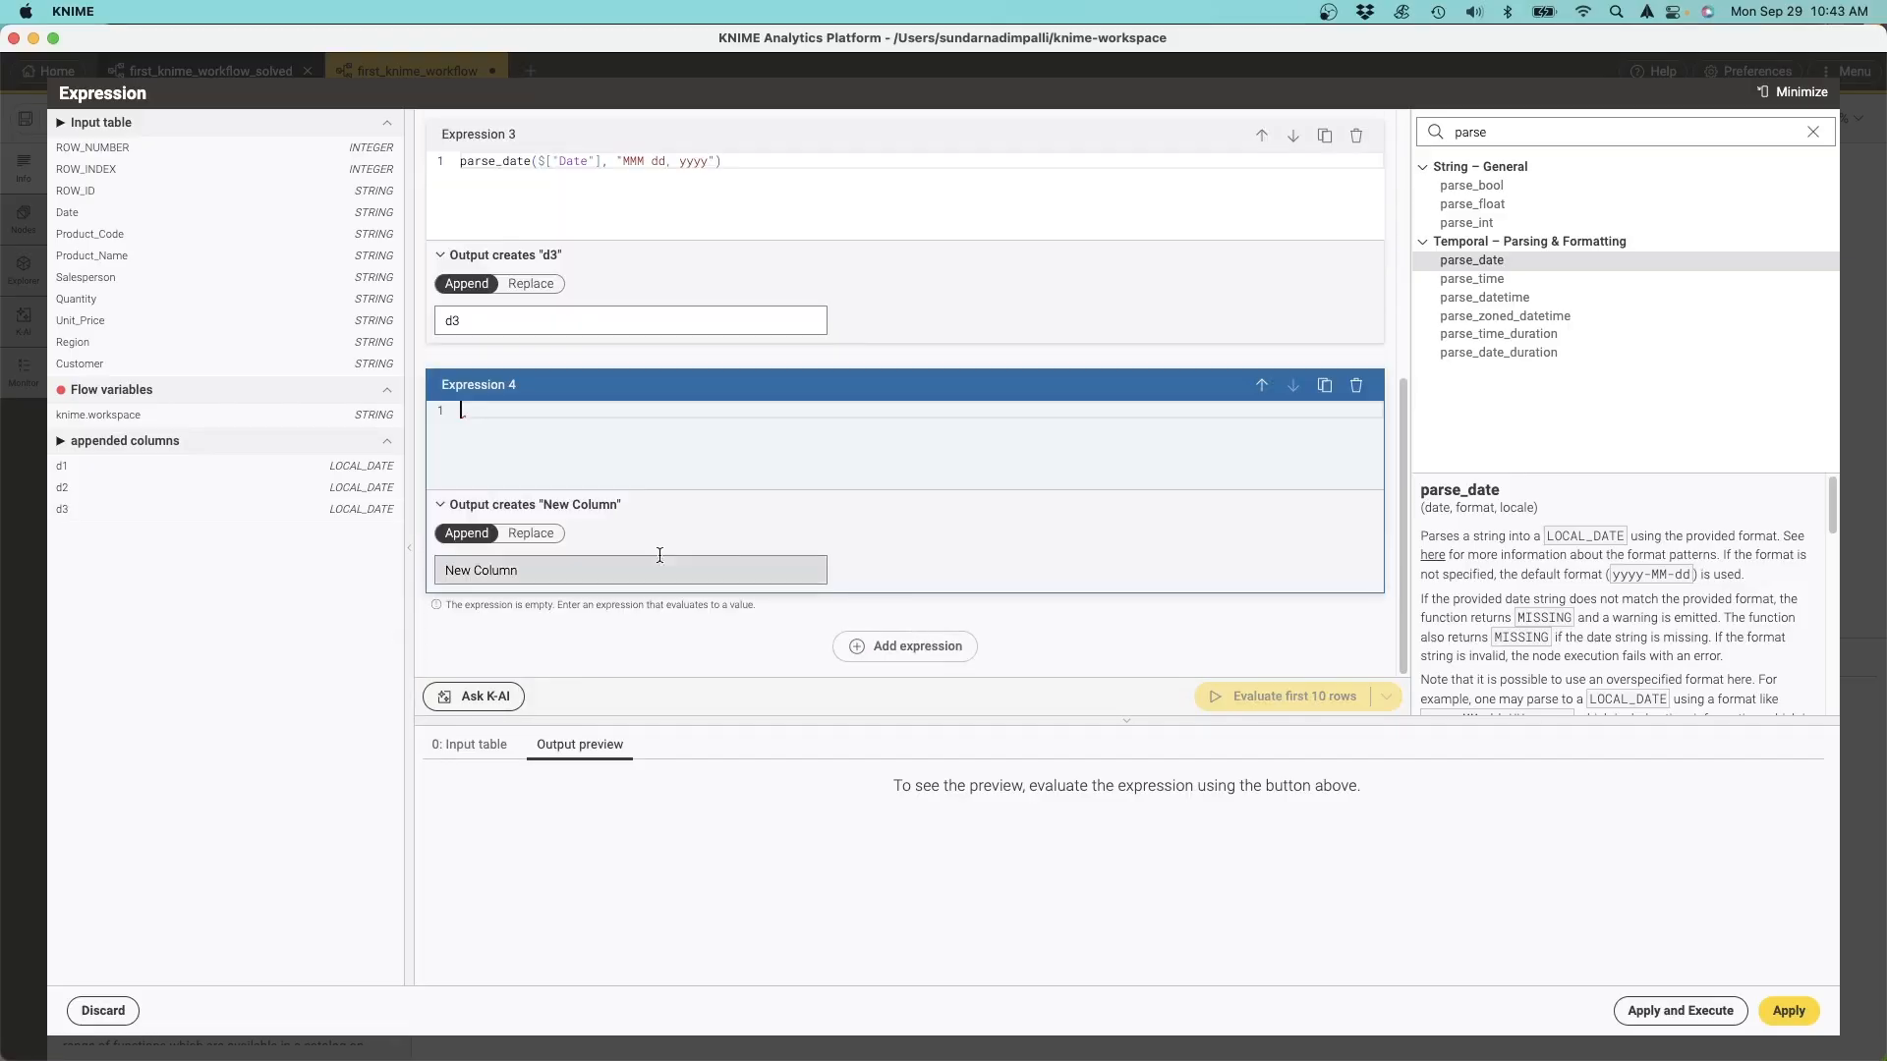
key("super+Tab")
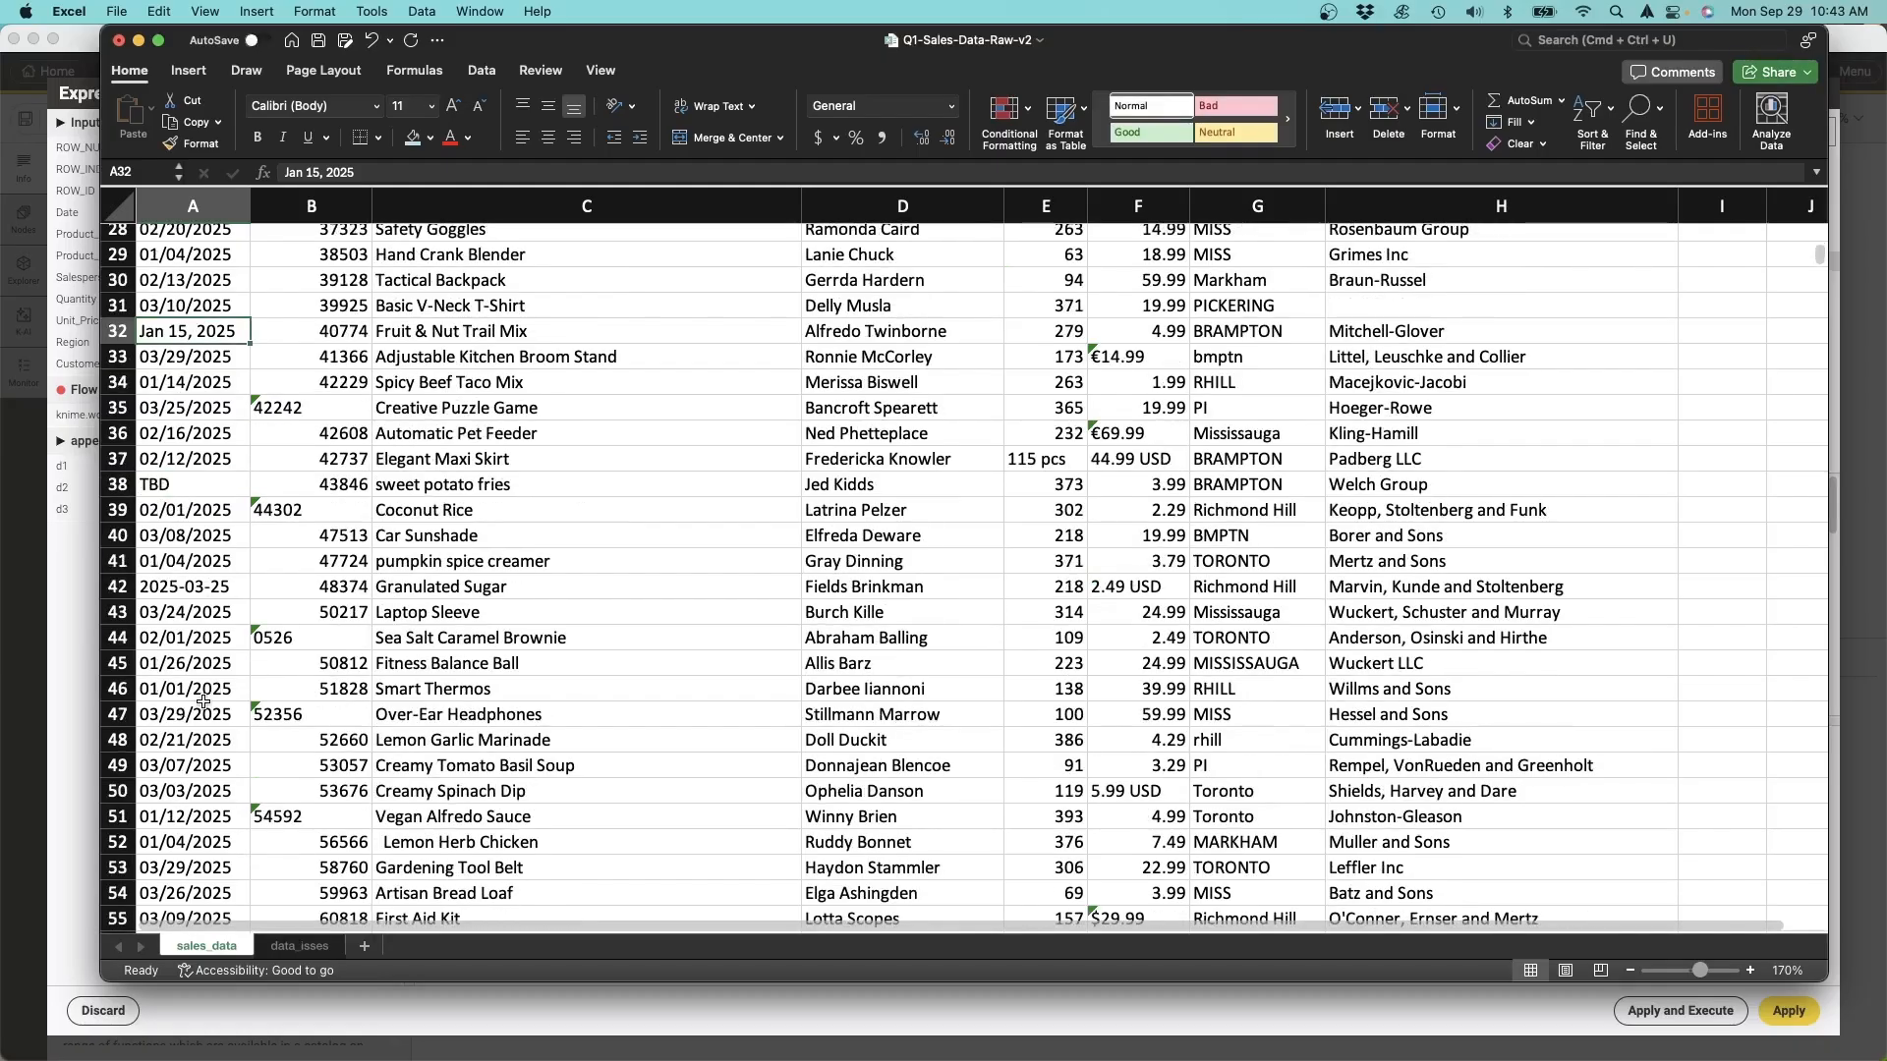
scroll(209, 713, "down", 7)
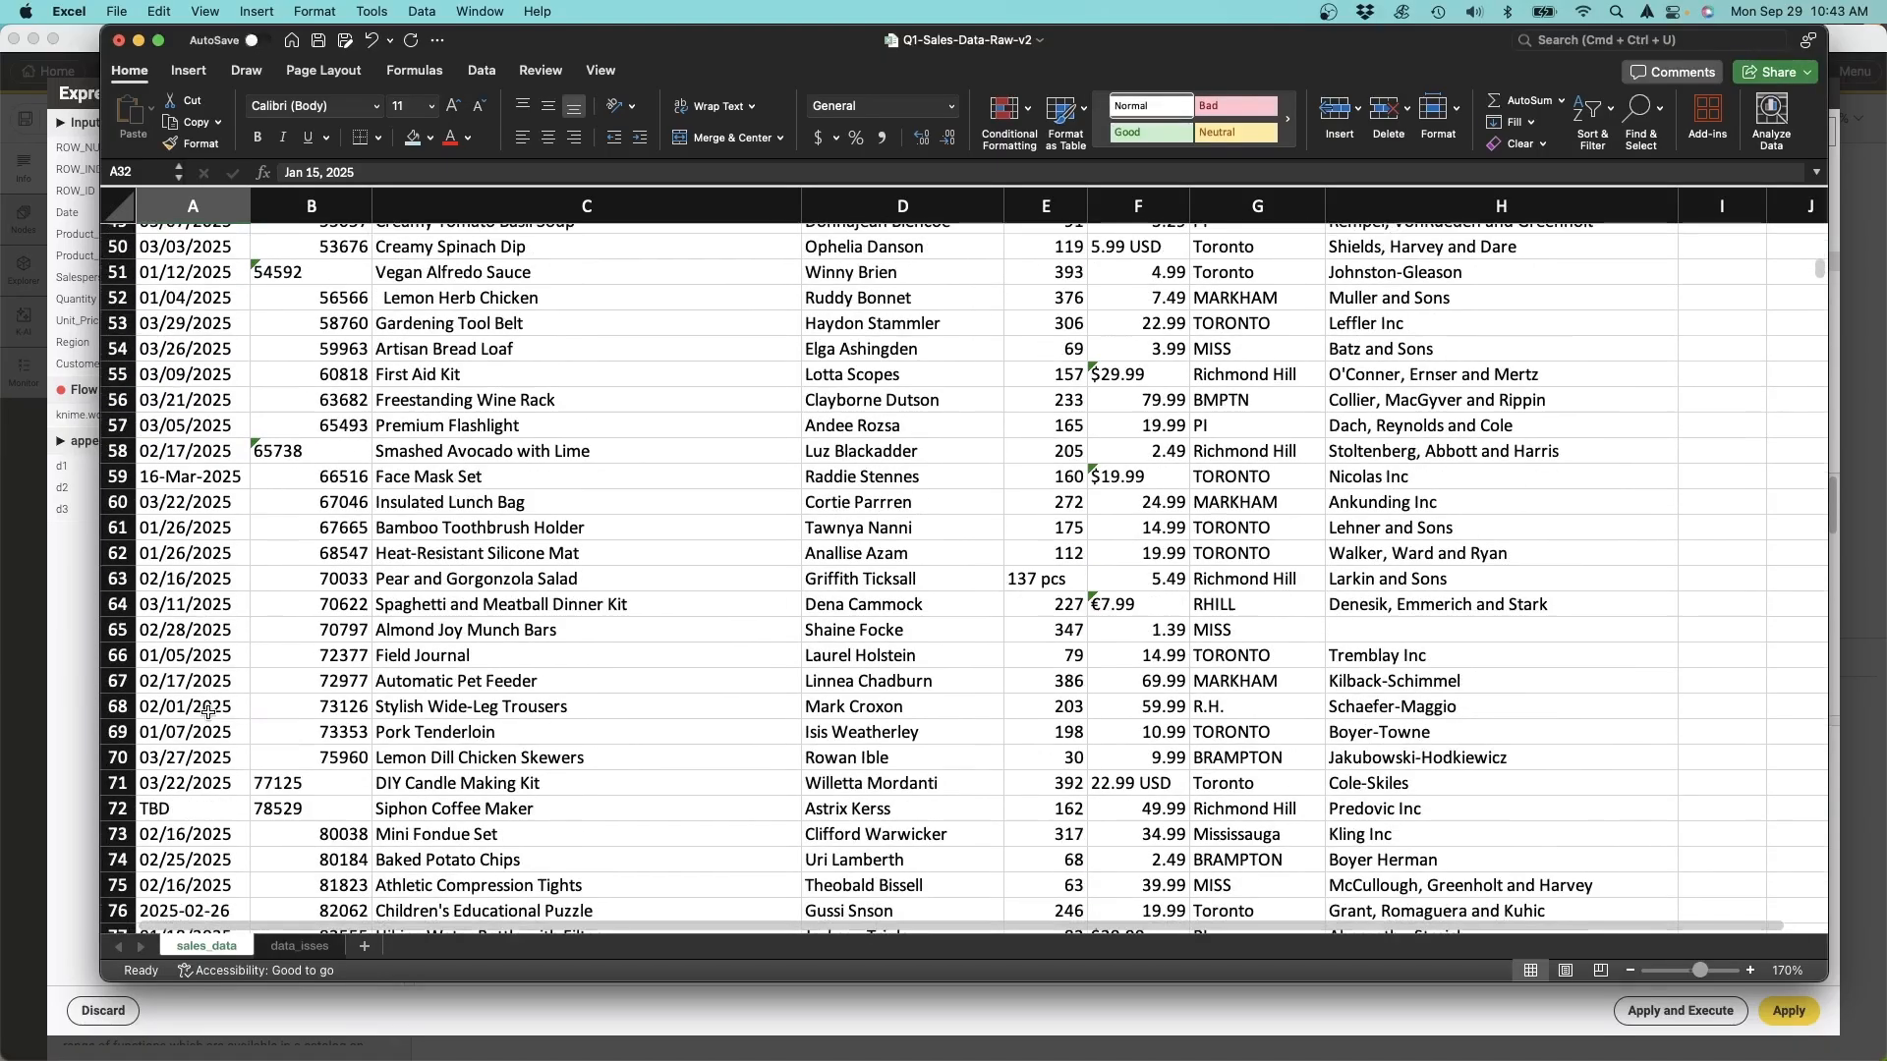
left_click(179, 479)
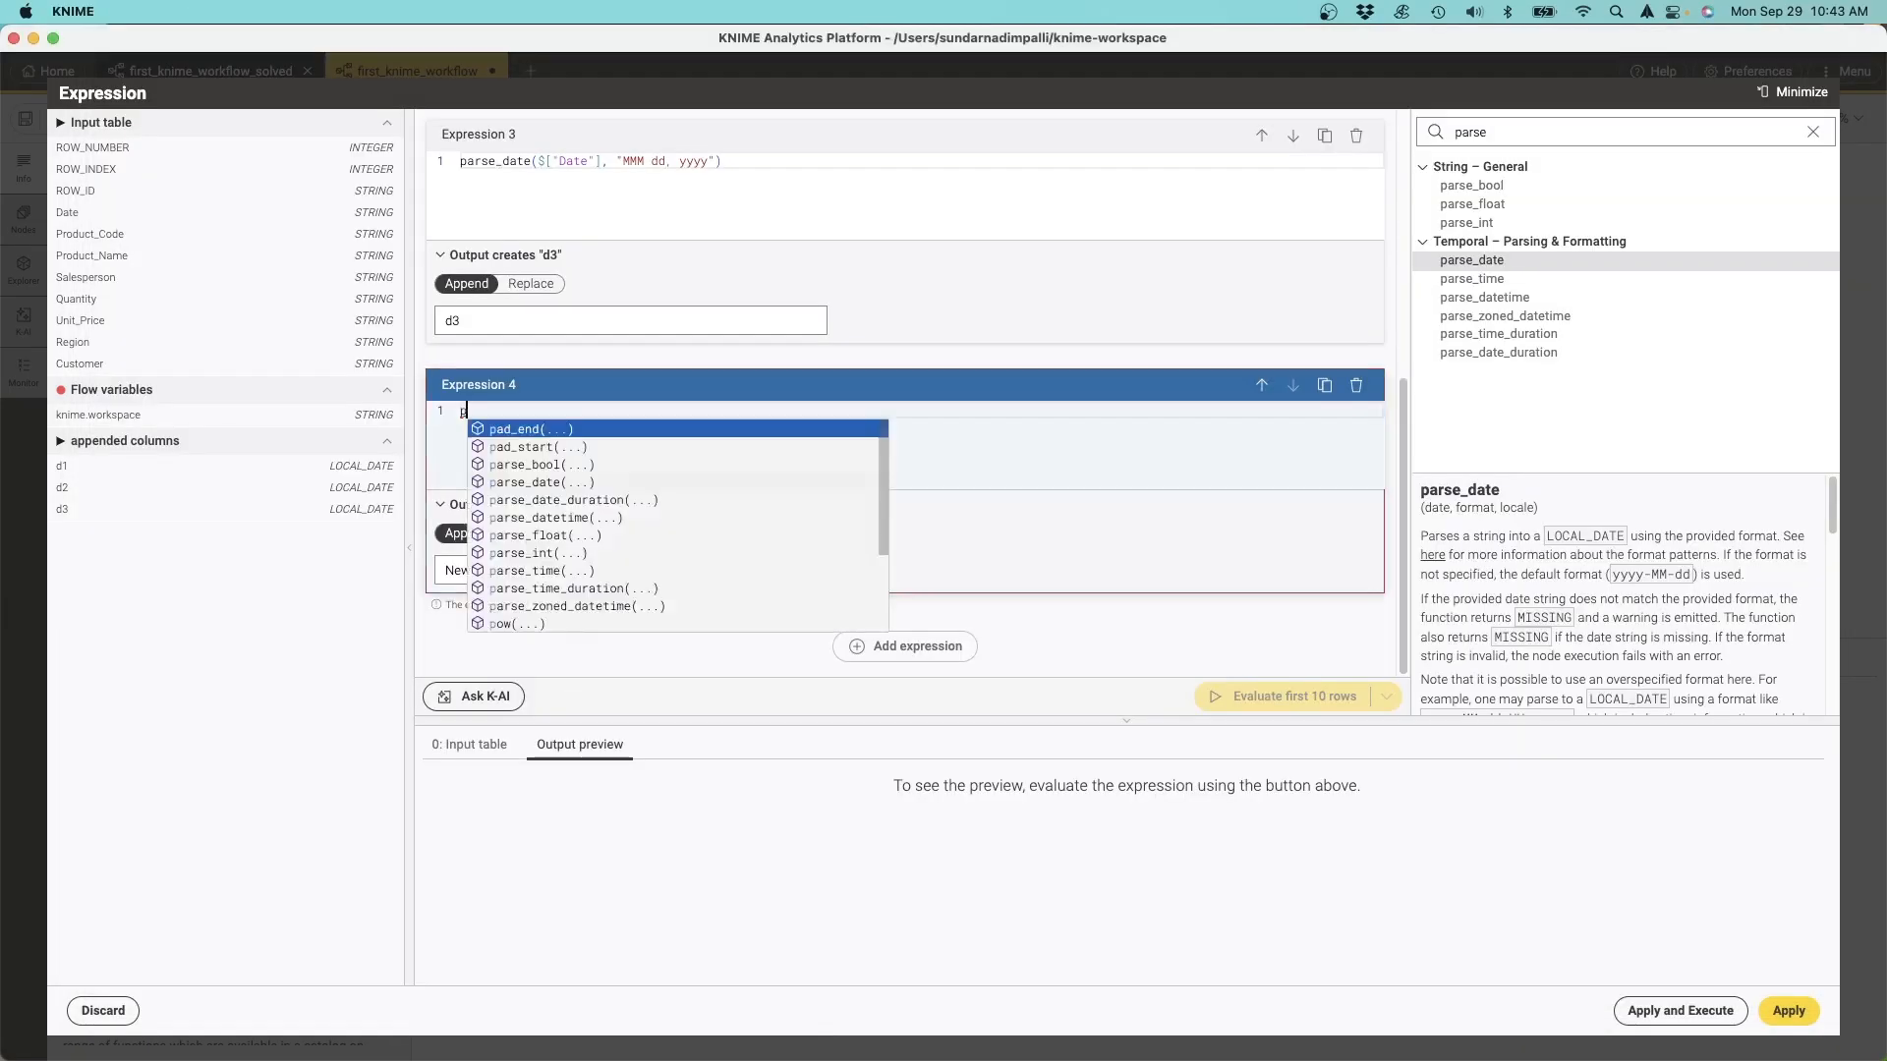
key("Return")
type(", ")
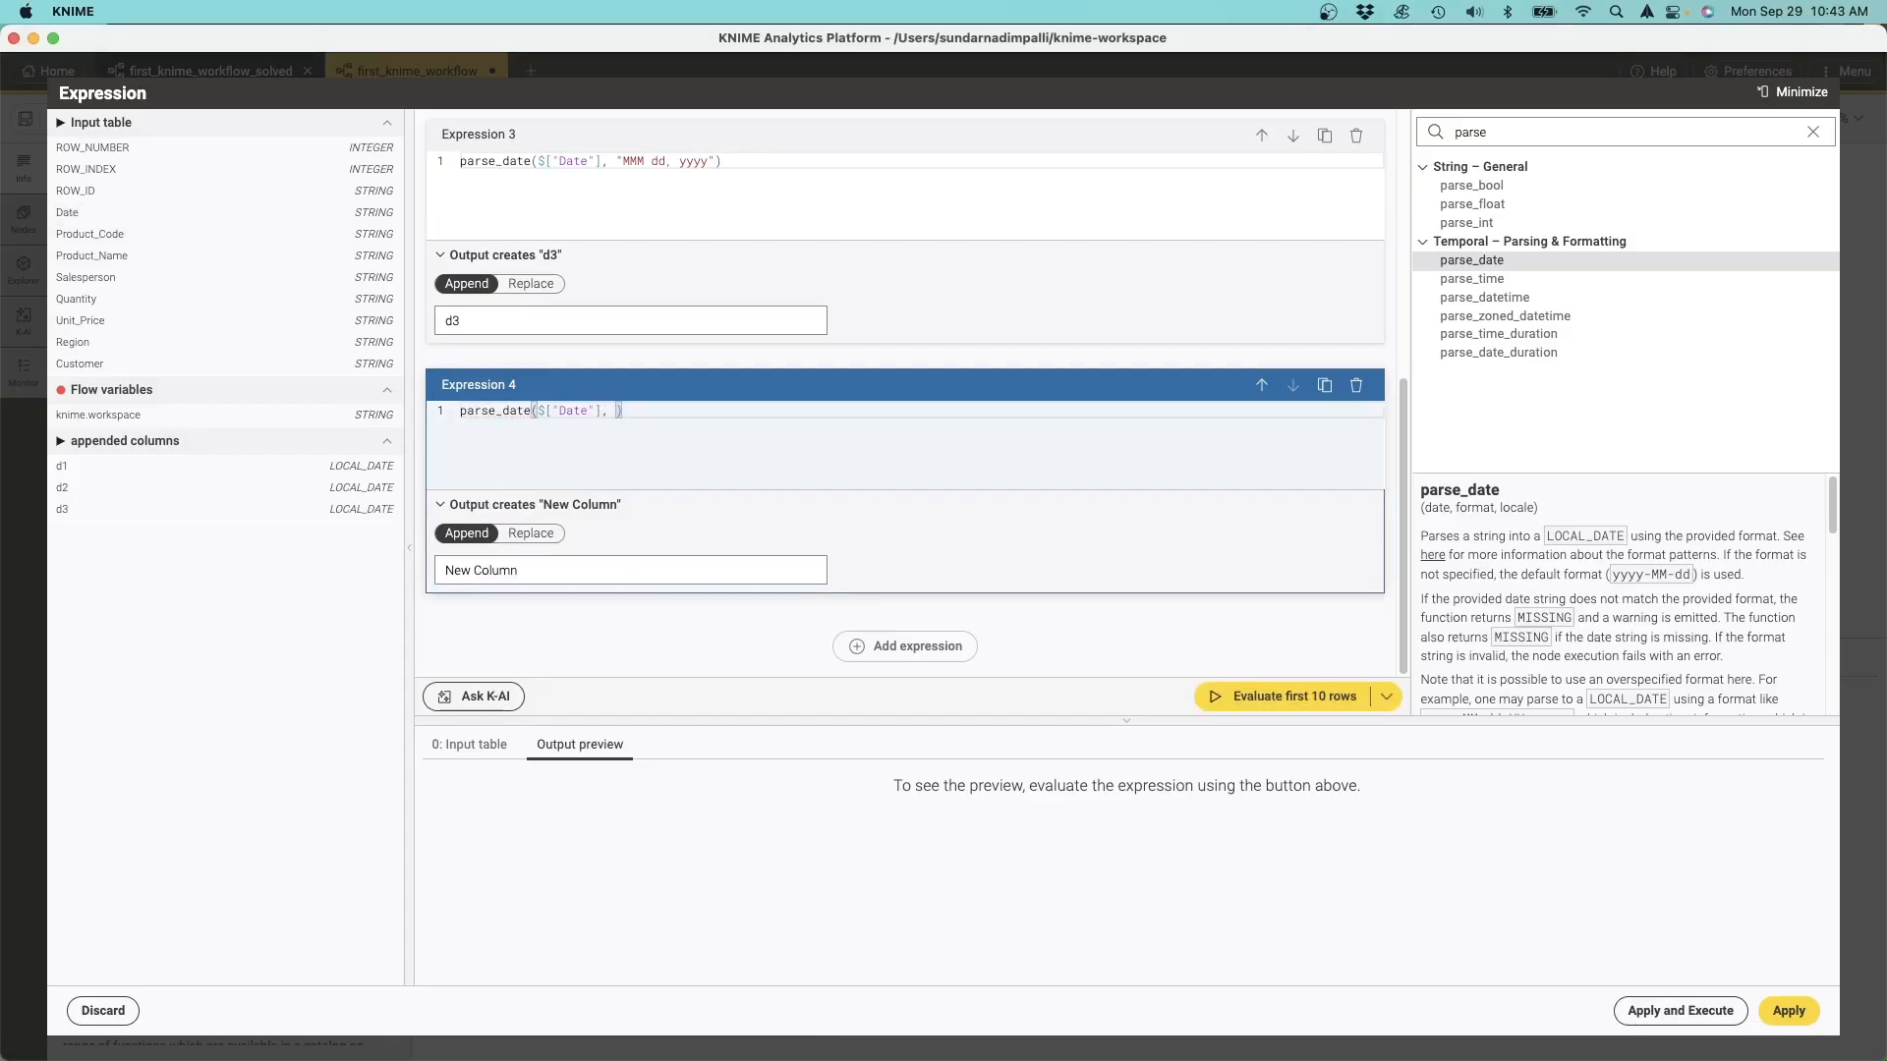
type("\"dd-MMM-yyyy\"")
key("Tab")
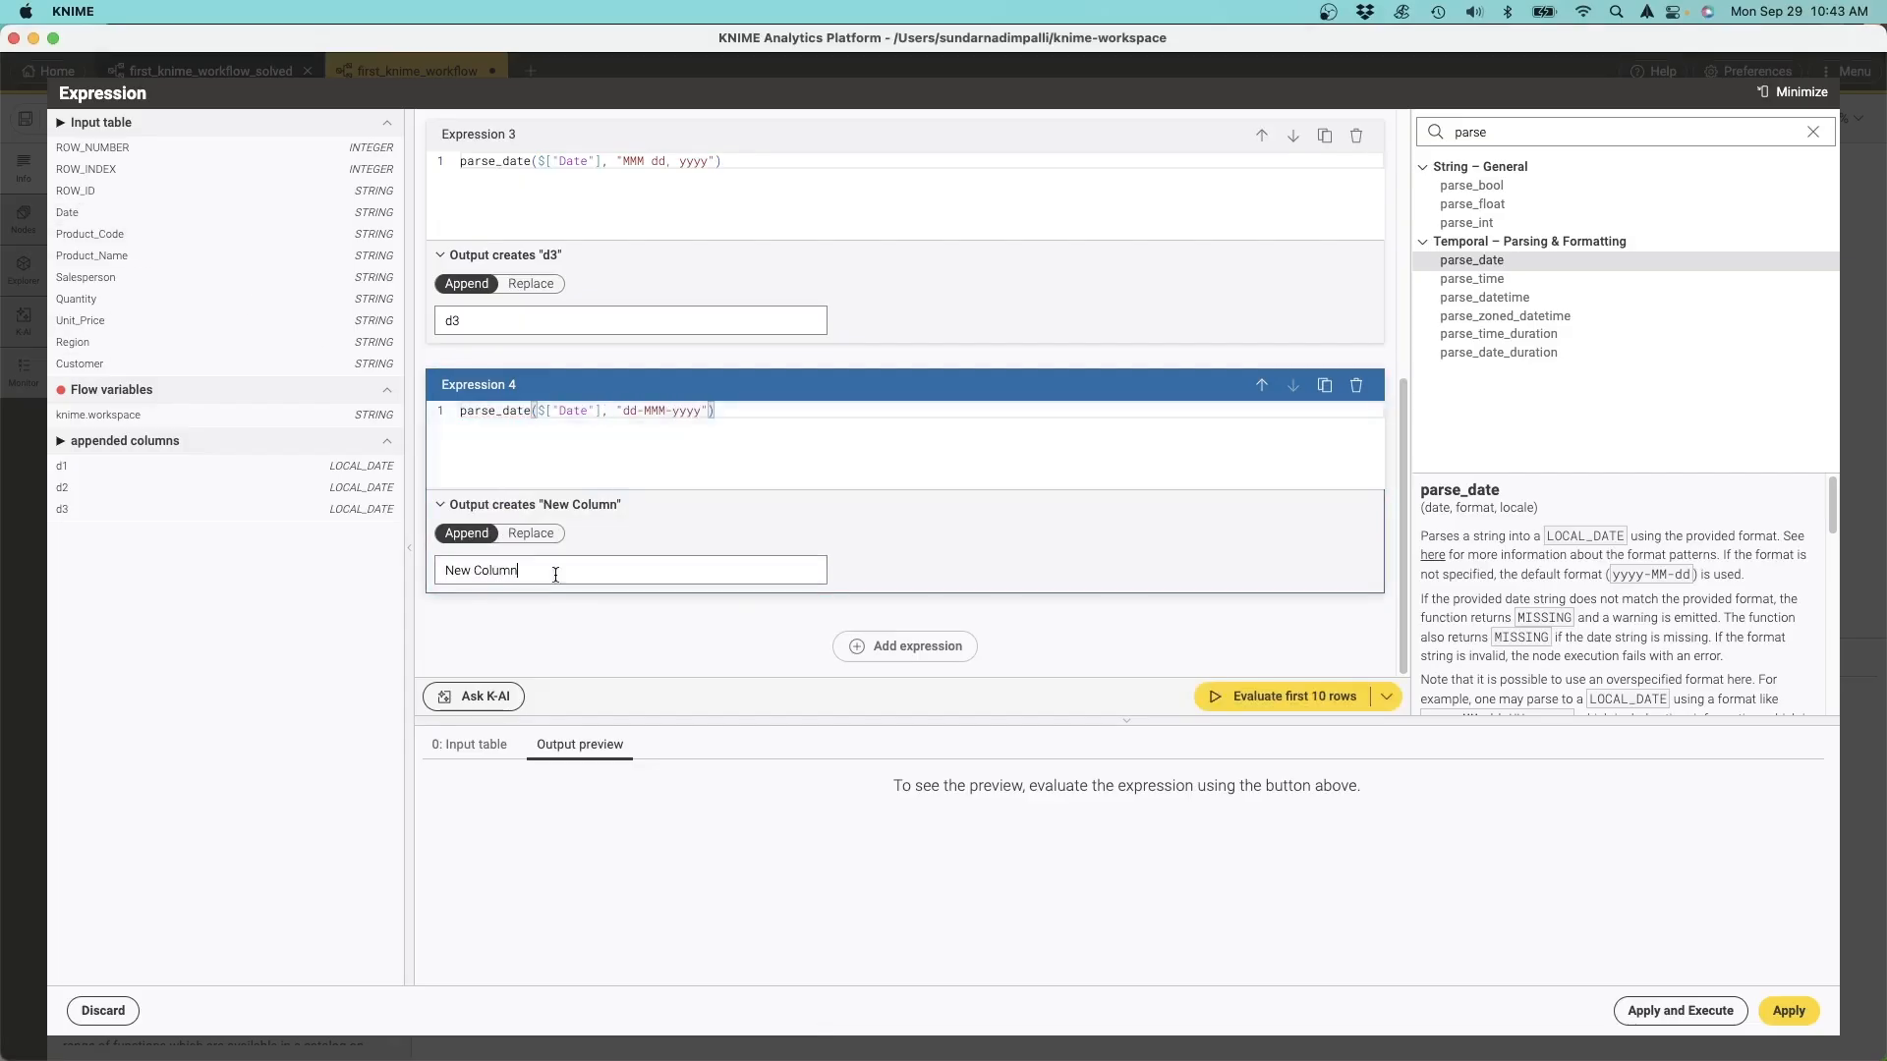
Step: Name the fourth expression's output column d4 and inspect cell A84 and the Date entries further down in the Excel sheet
type("d4")
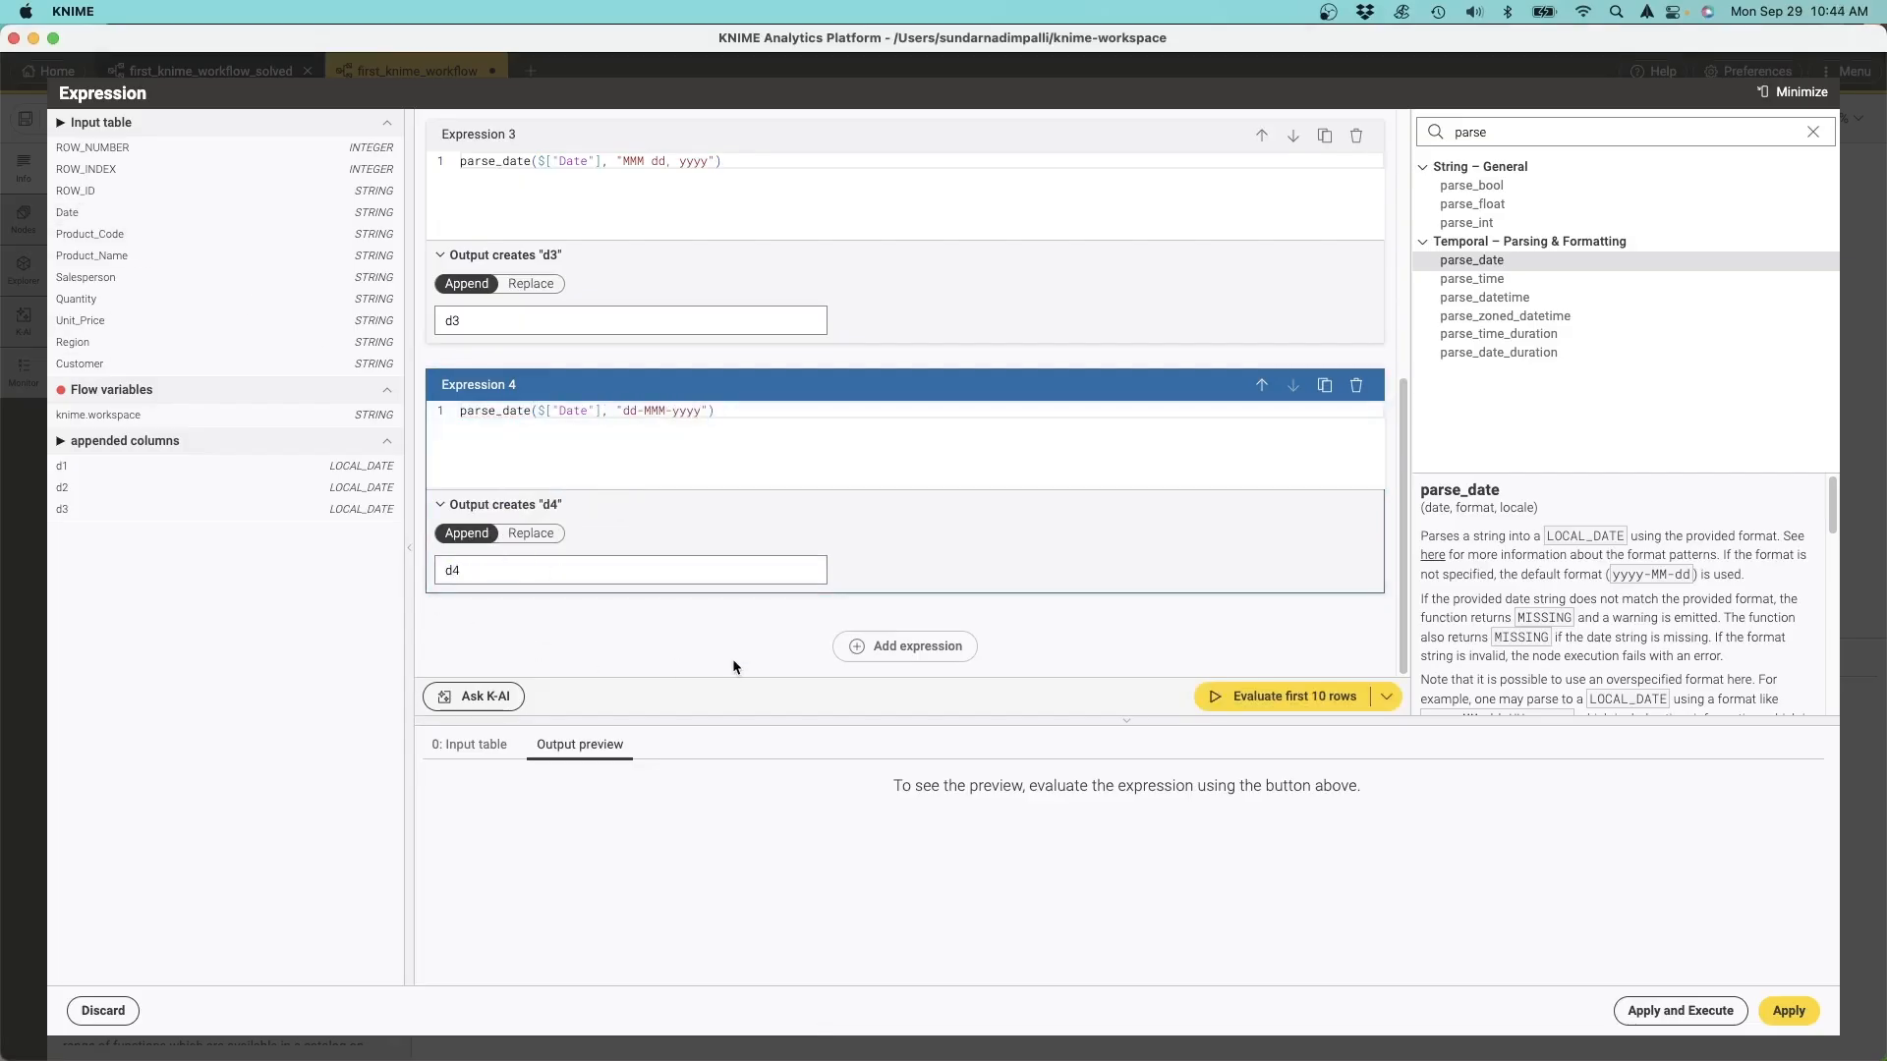
key("super+Tab")
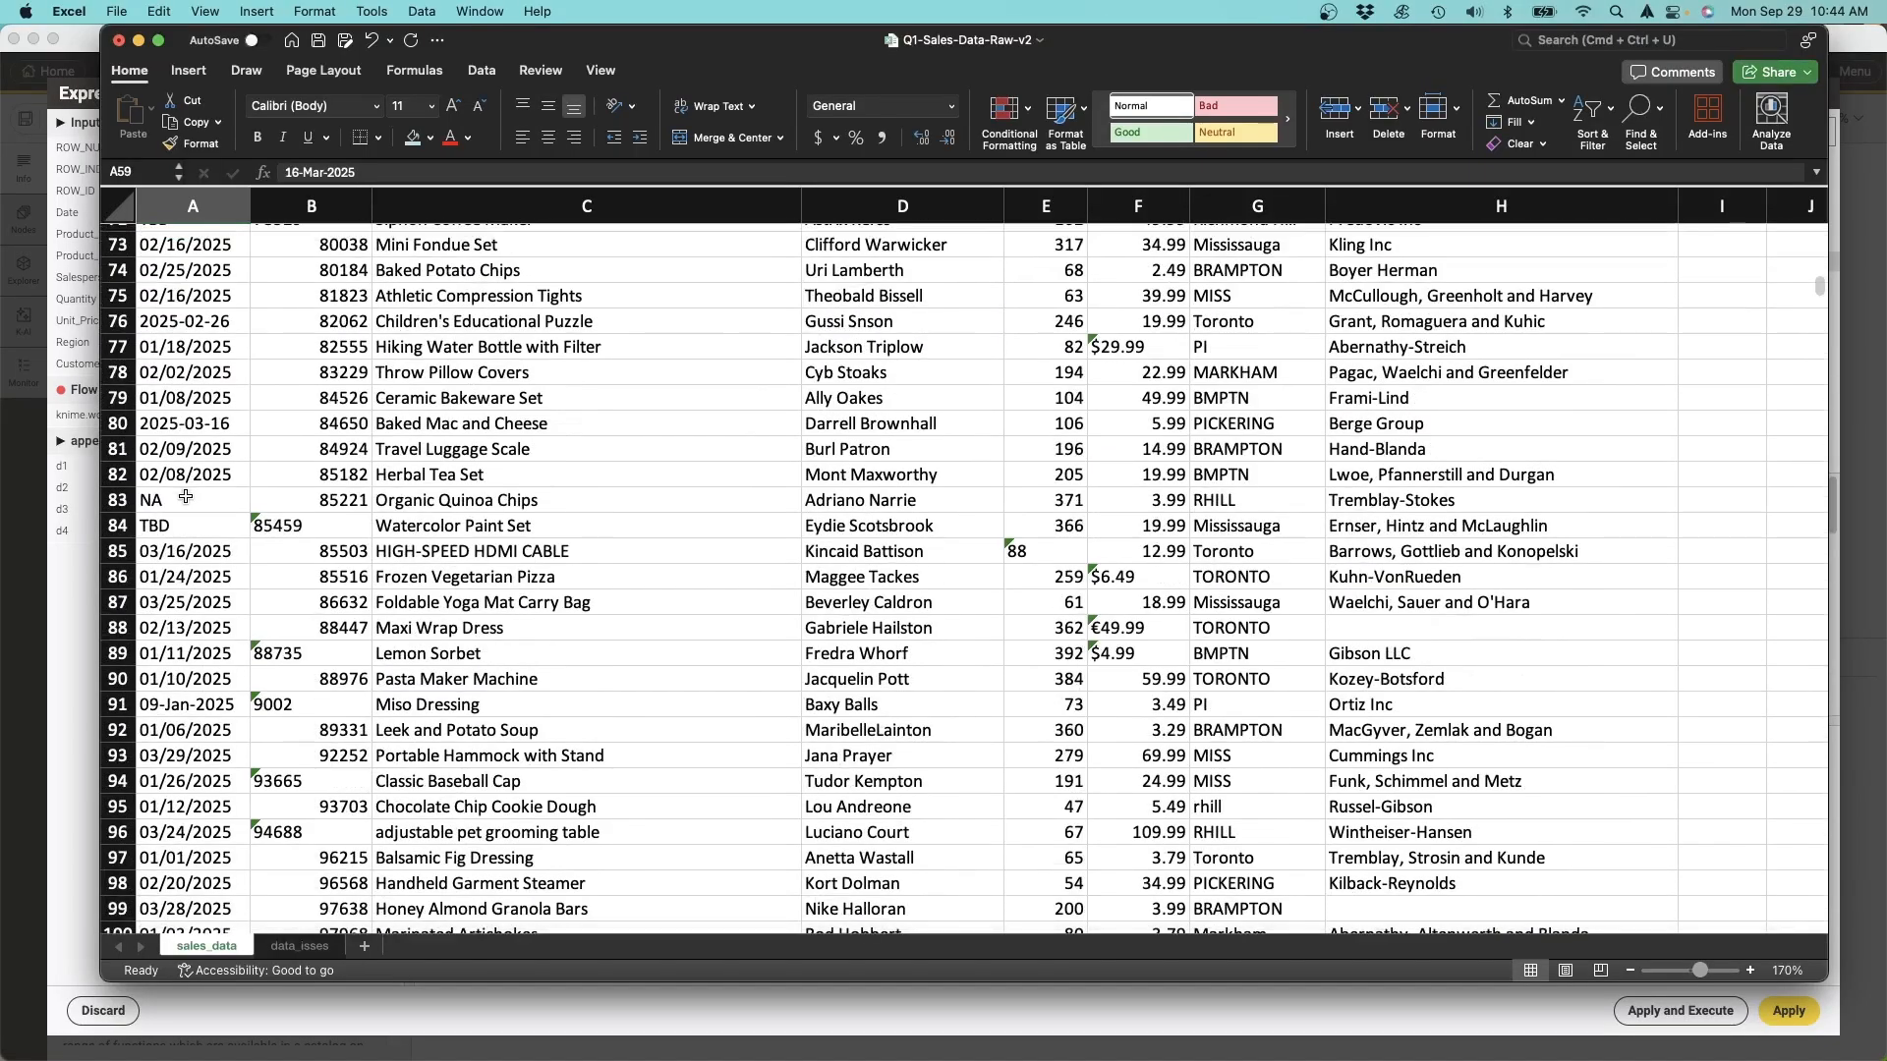
left_click(194, 526)
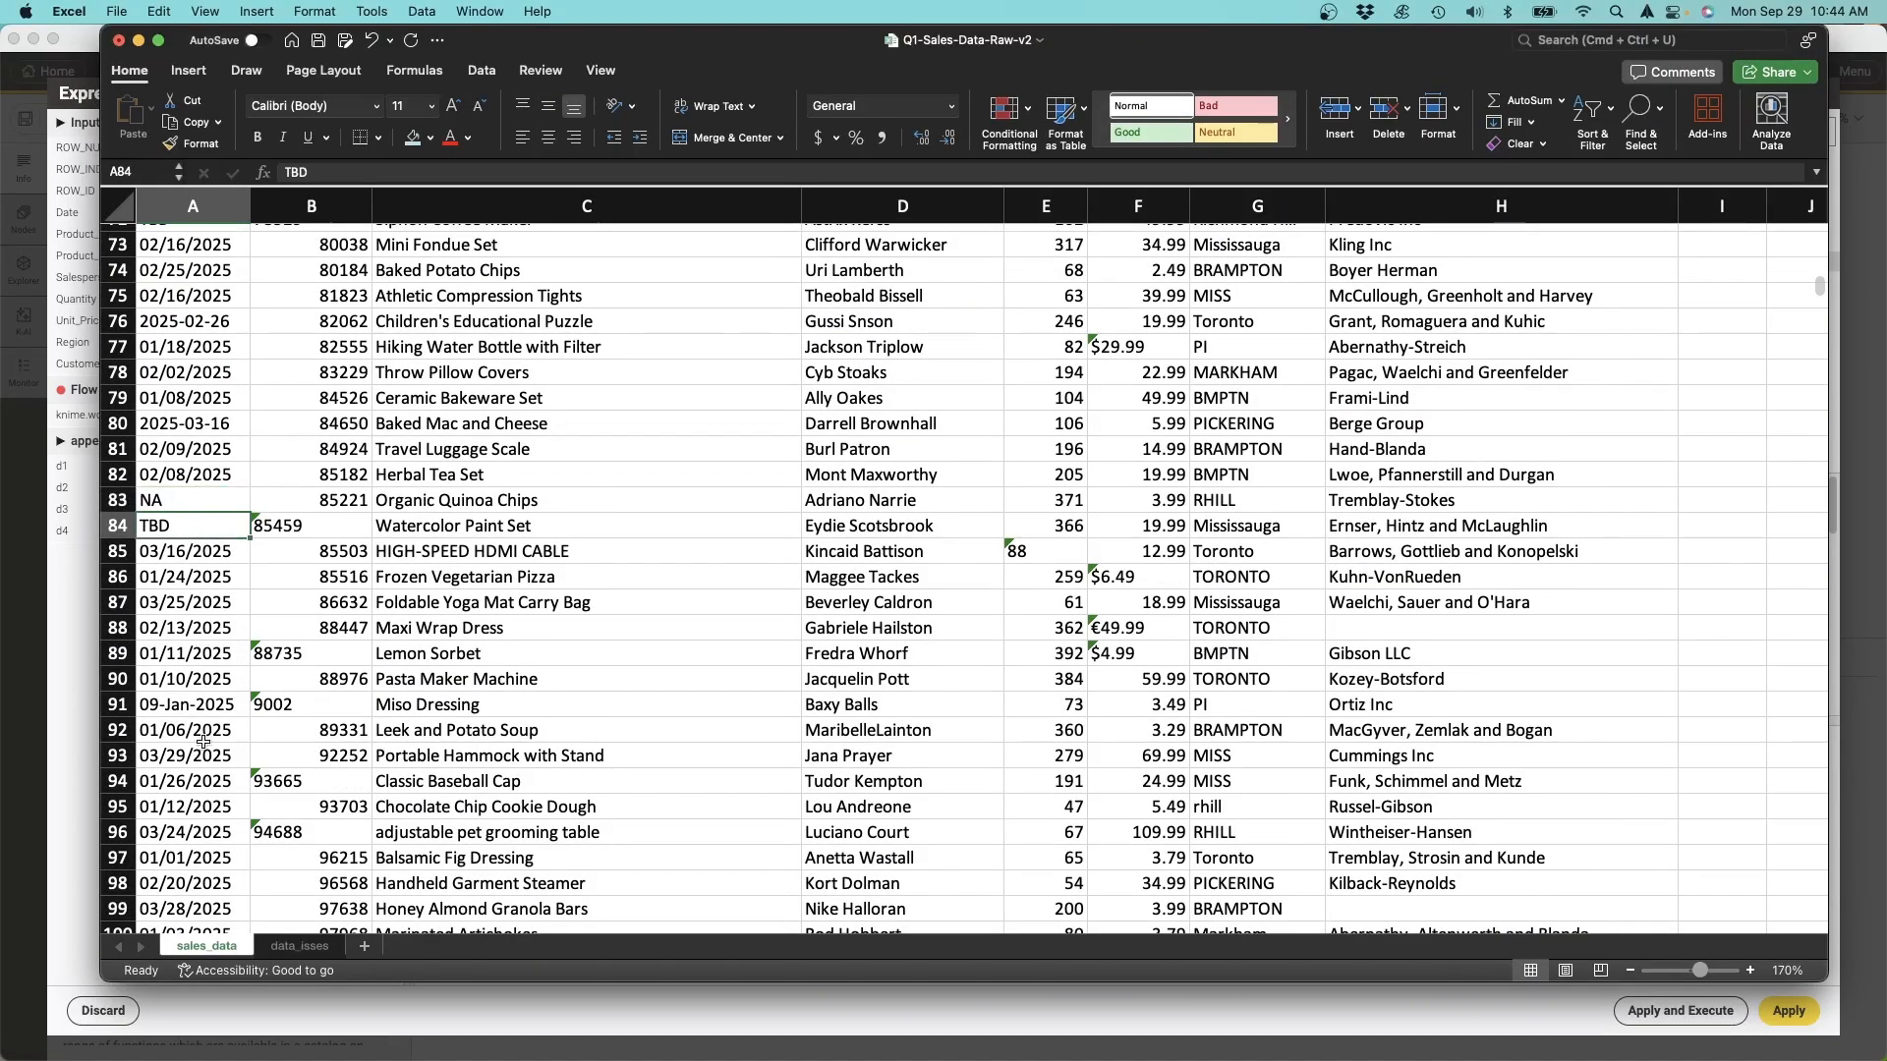
scroll(202, 742, "down", 20)
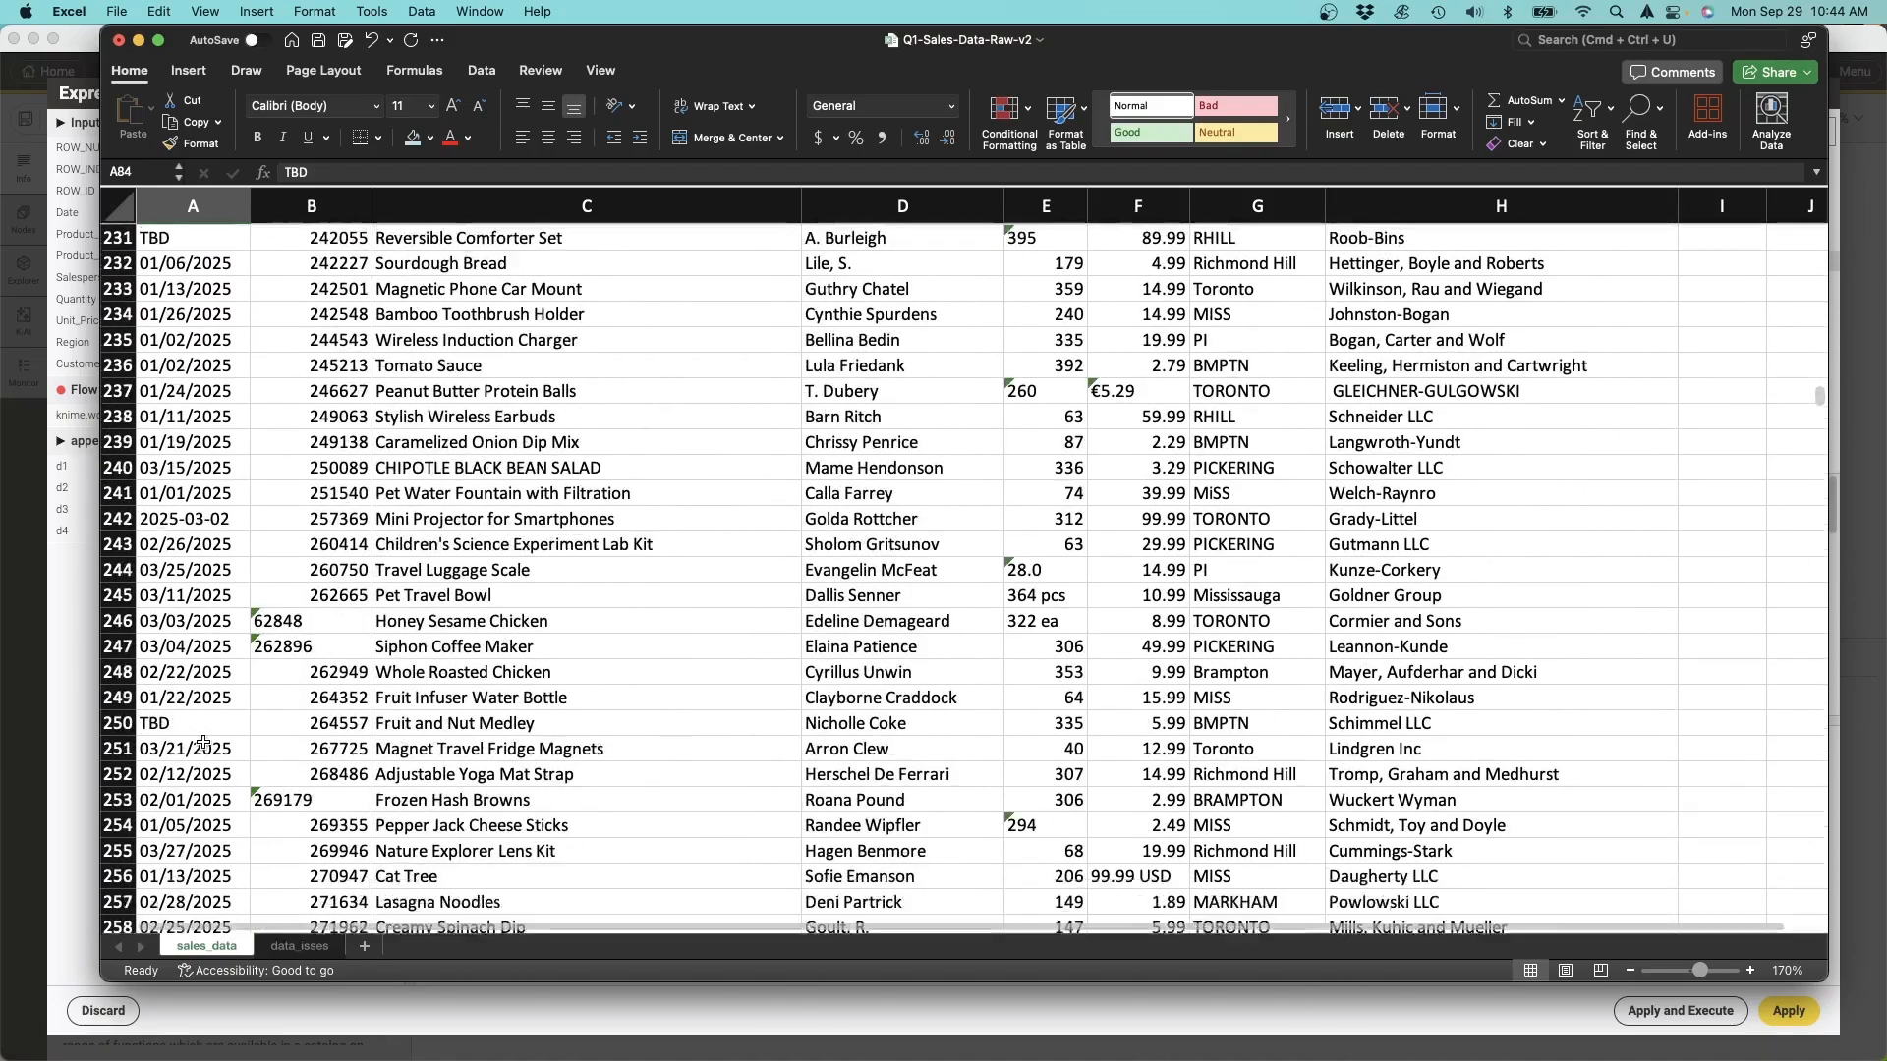
Step: Back in KNIME, add a fifth expression with an if condition that returns parse_date("2025-03-31") when $["Date"] == "NA"
key("super+Tab")
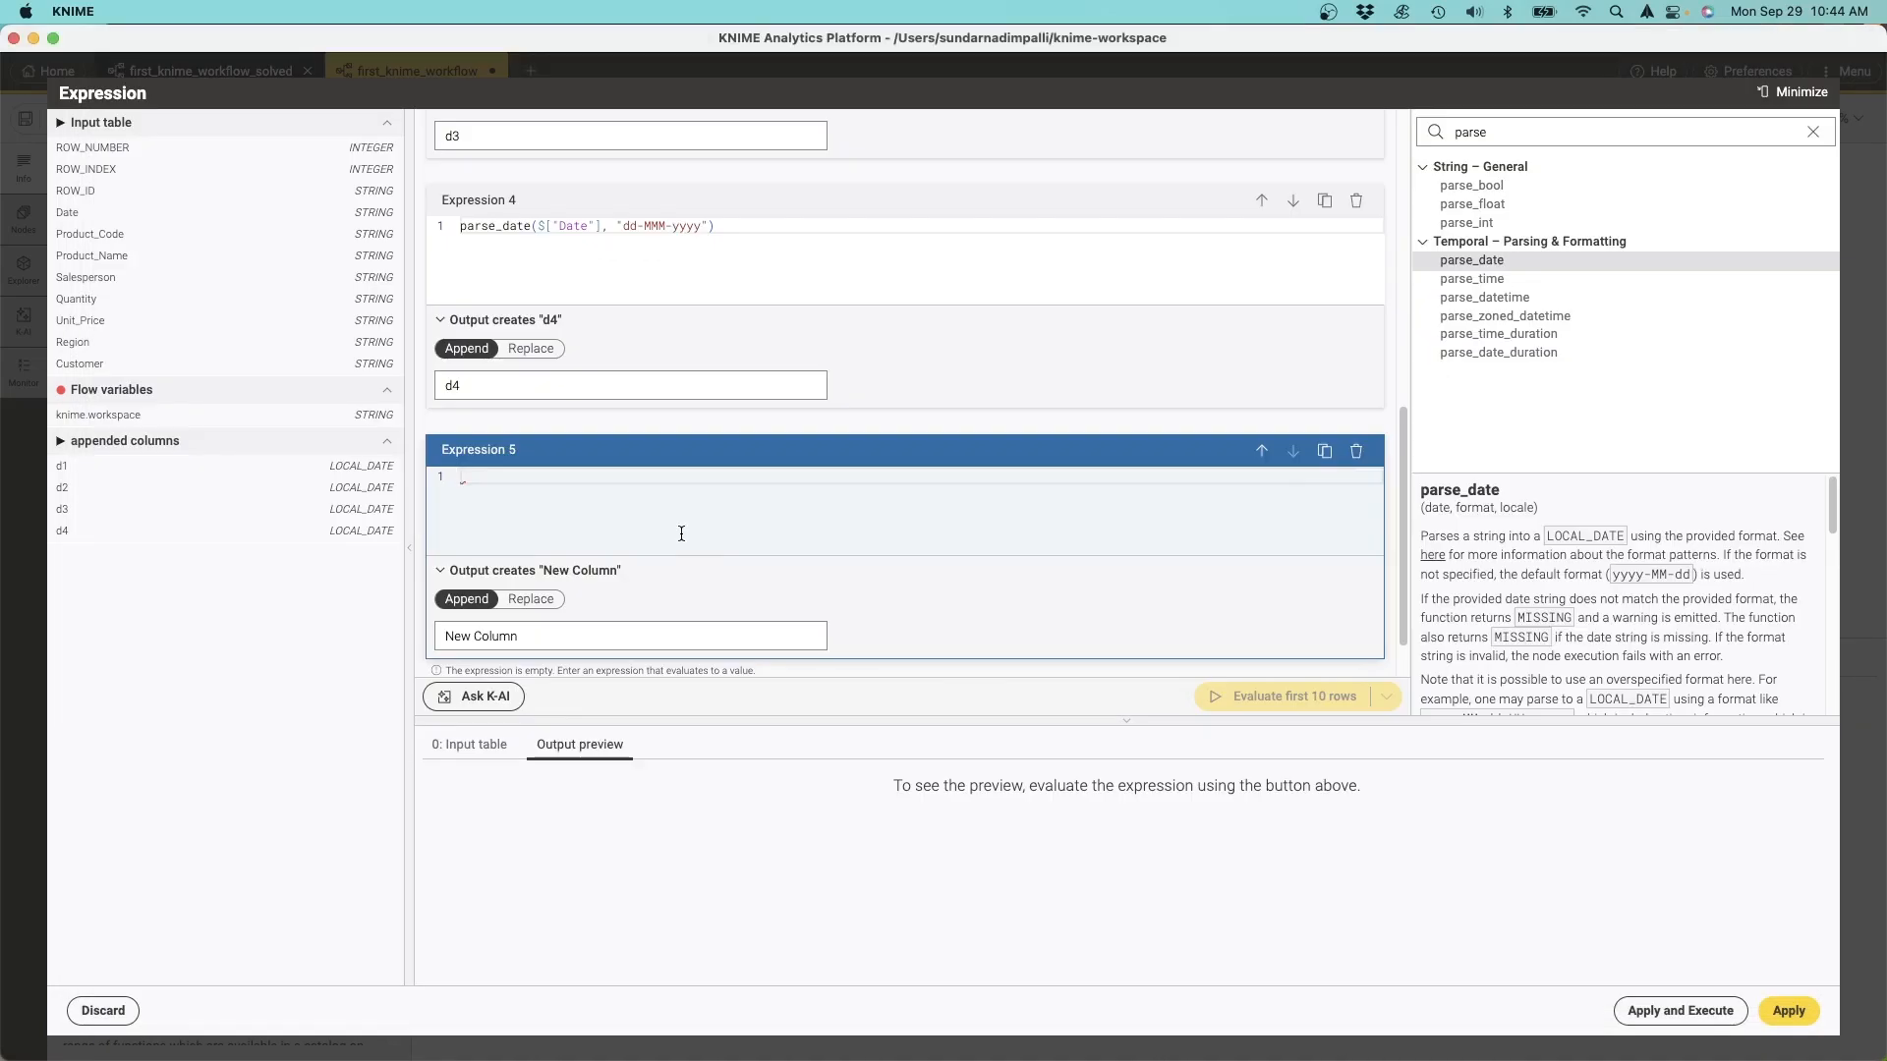
type("if")
key("Return")
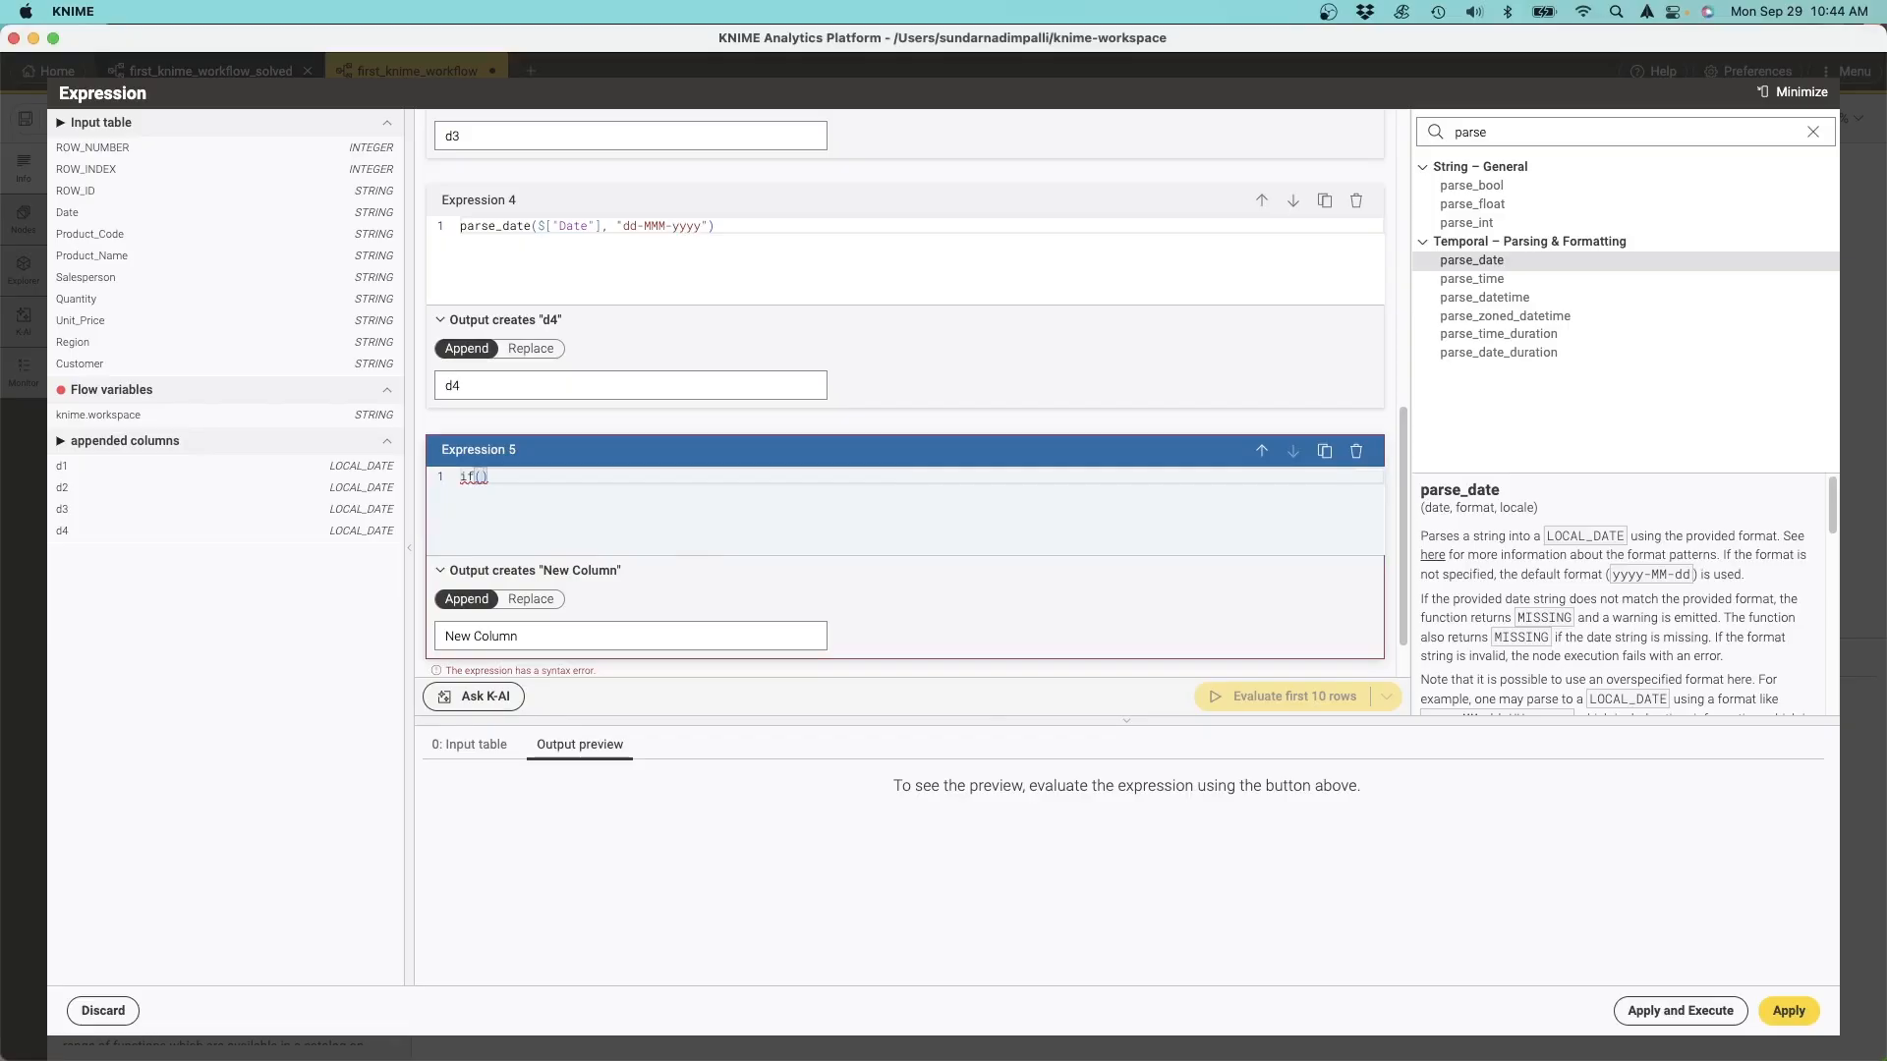
left_click(89, 213)
type("== \"NA\", parse")
key("Return")
type("\"2025-03-31\"), ")
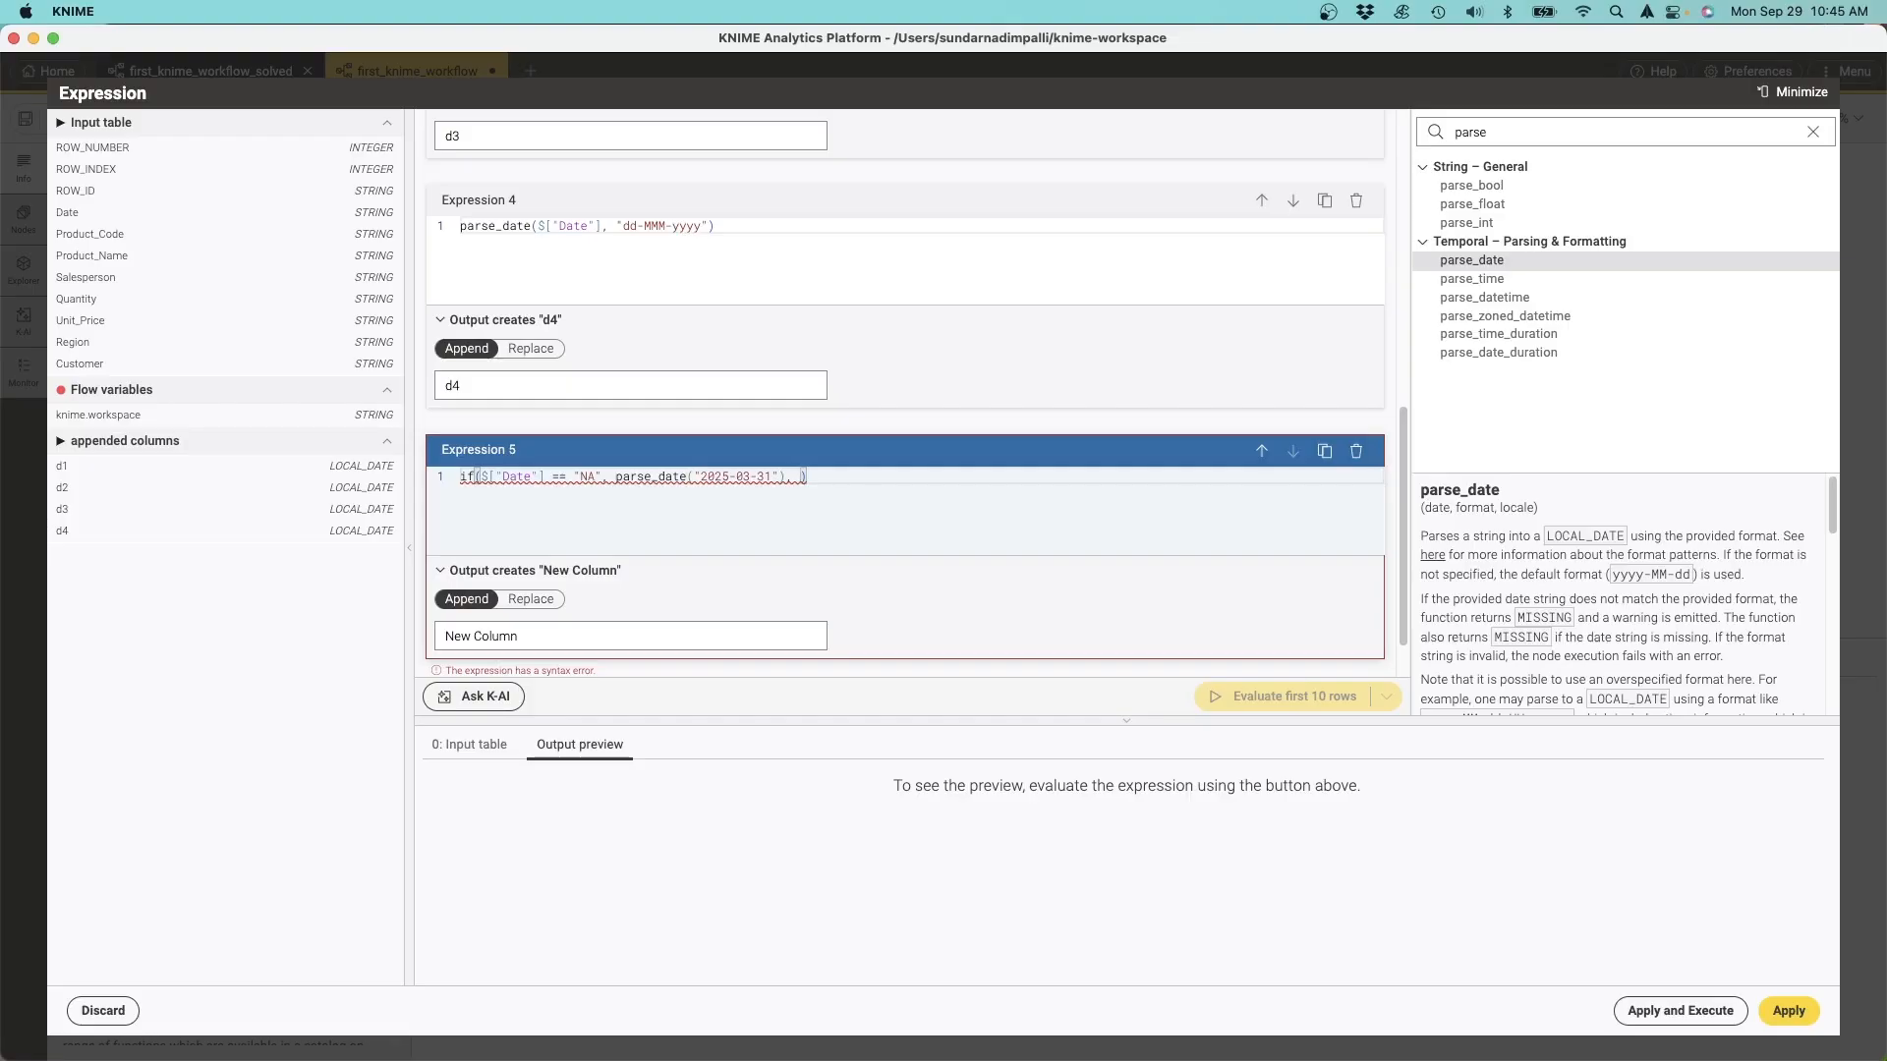
Step: Nest a second if that returns parse_date("2025-03-31") when $["Date"] == "TBD", with "MISSING" in quotes as the fallback
type("if($[\"Date\"] == \"YBD\"")
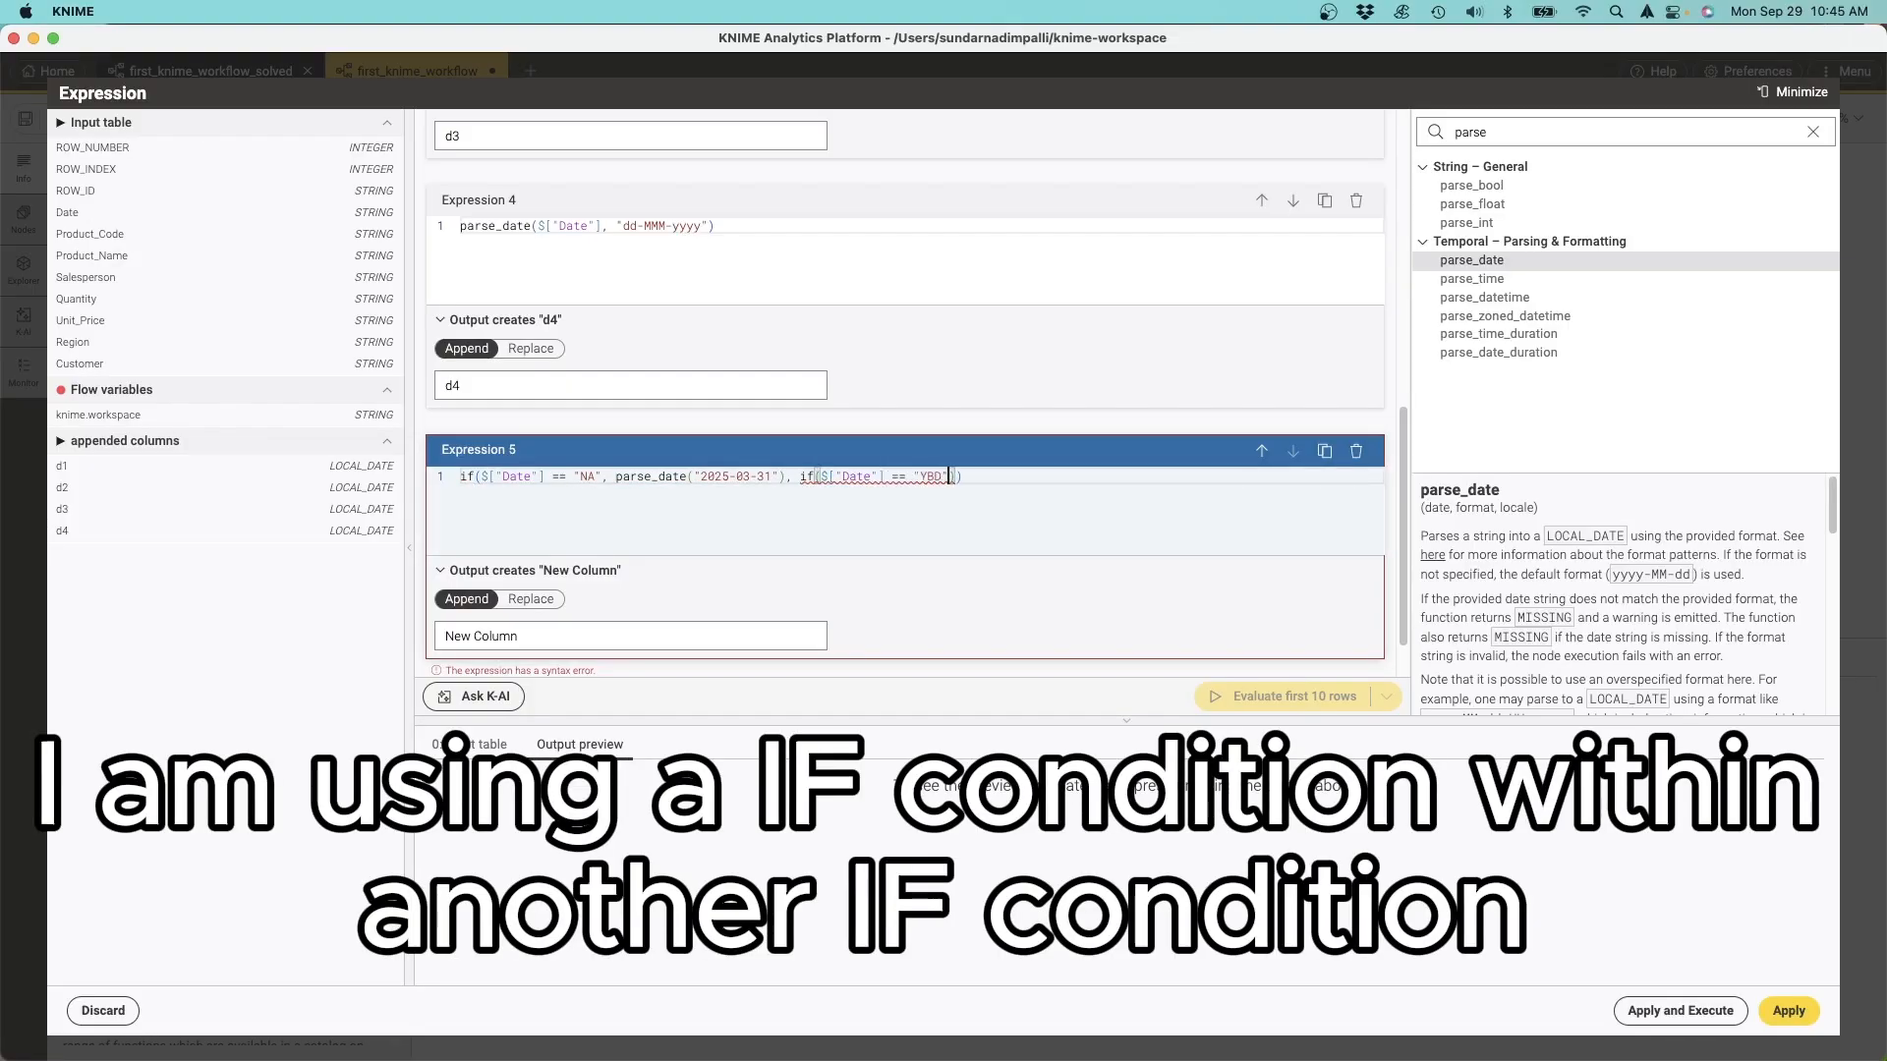
type(", parse_date(\"2025-03-31")
type("\", \"MISSING\"")
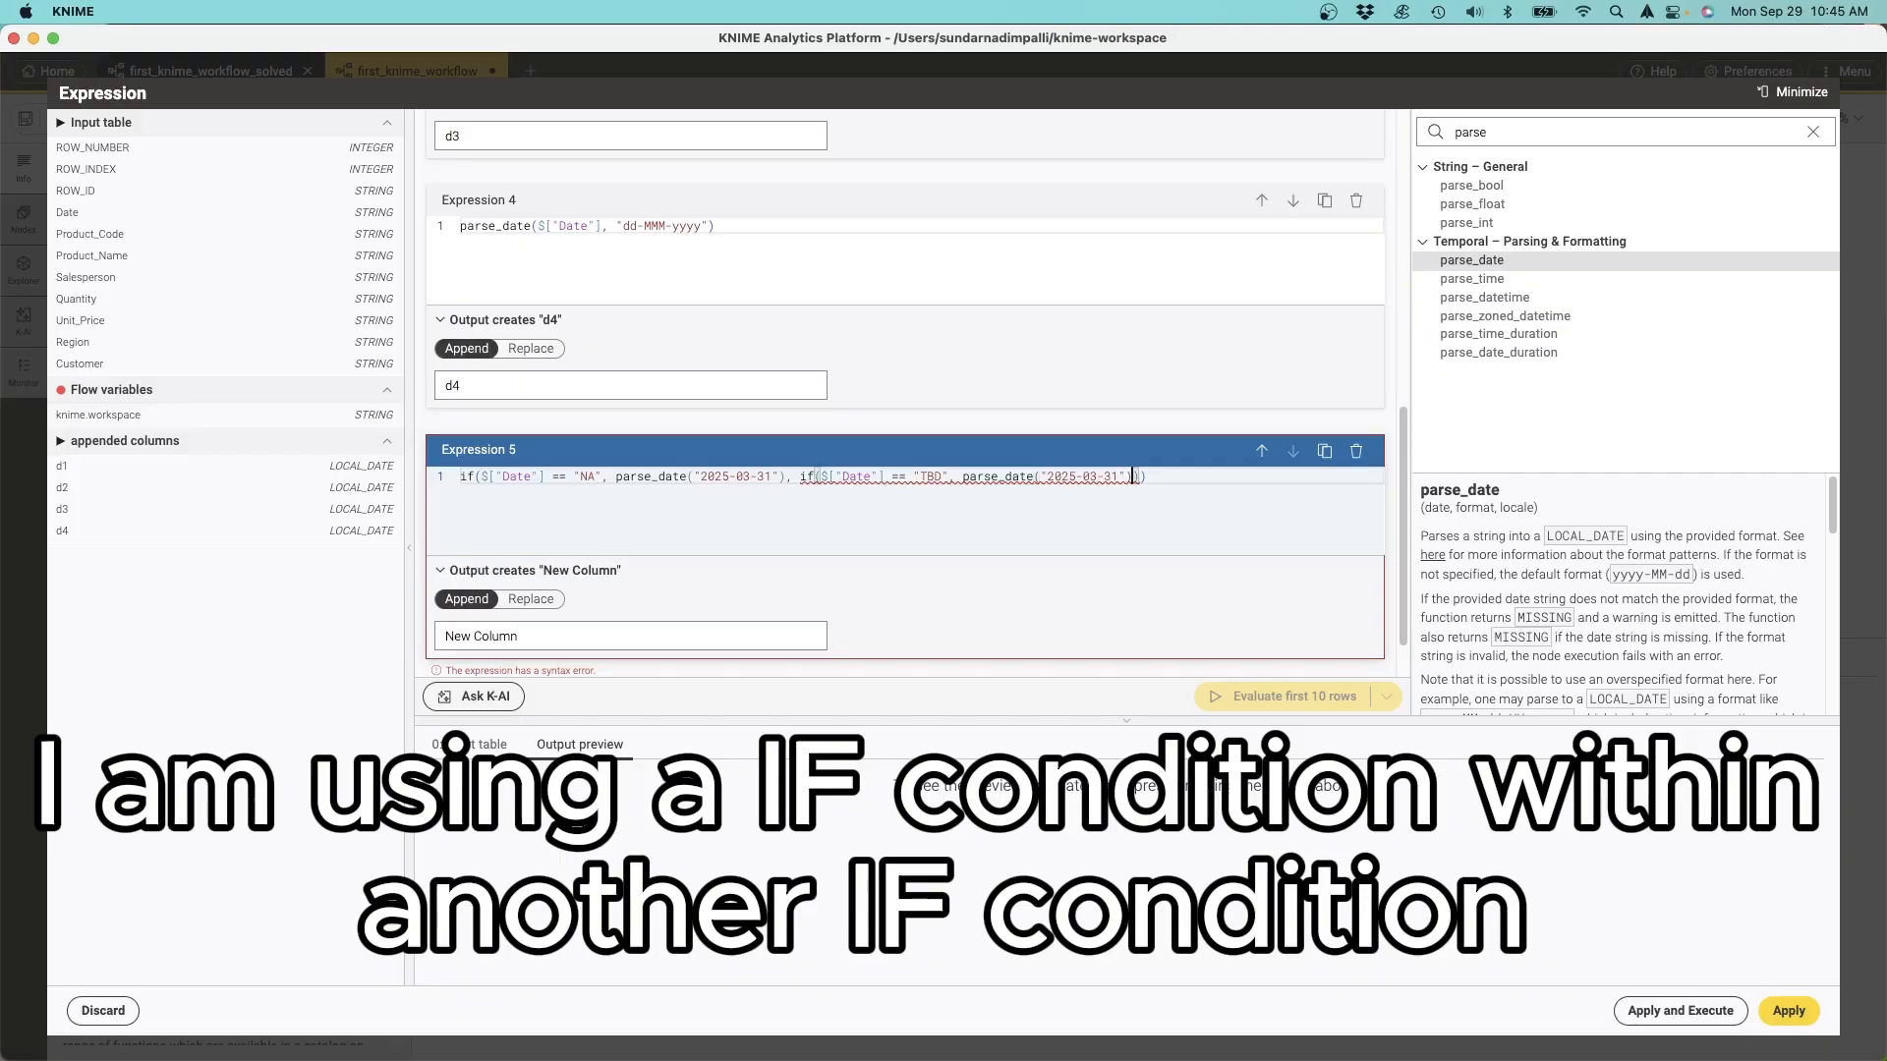
Step: Try $["Date"] as the nested if's fallback in place of the quoted "MISSING" text
left_click_drag(1225, 477, 1152, 477)
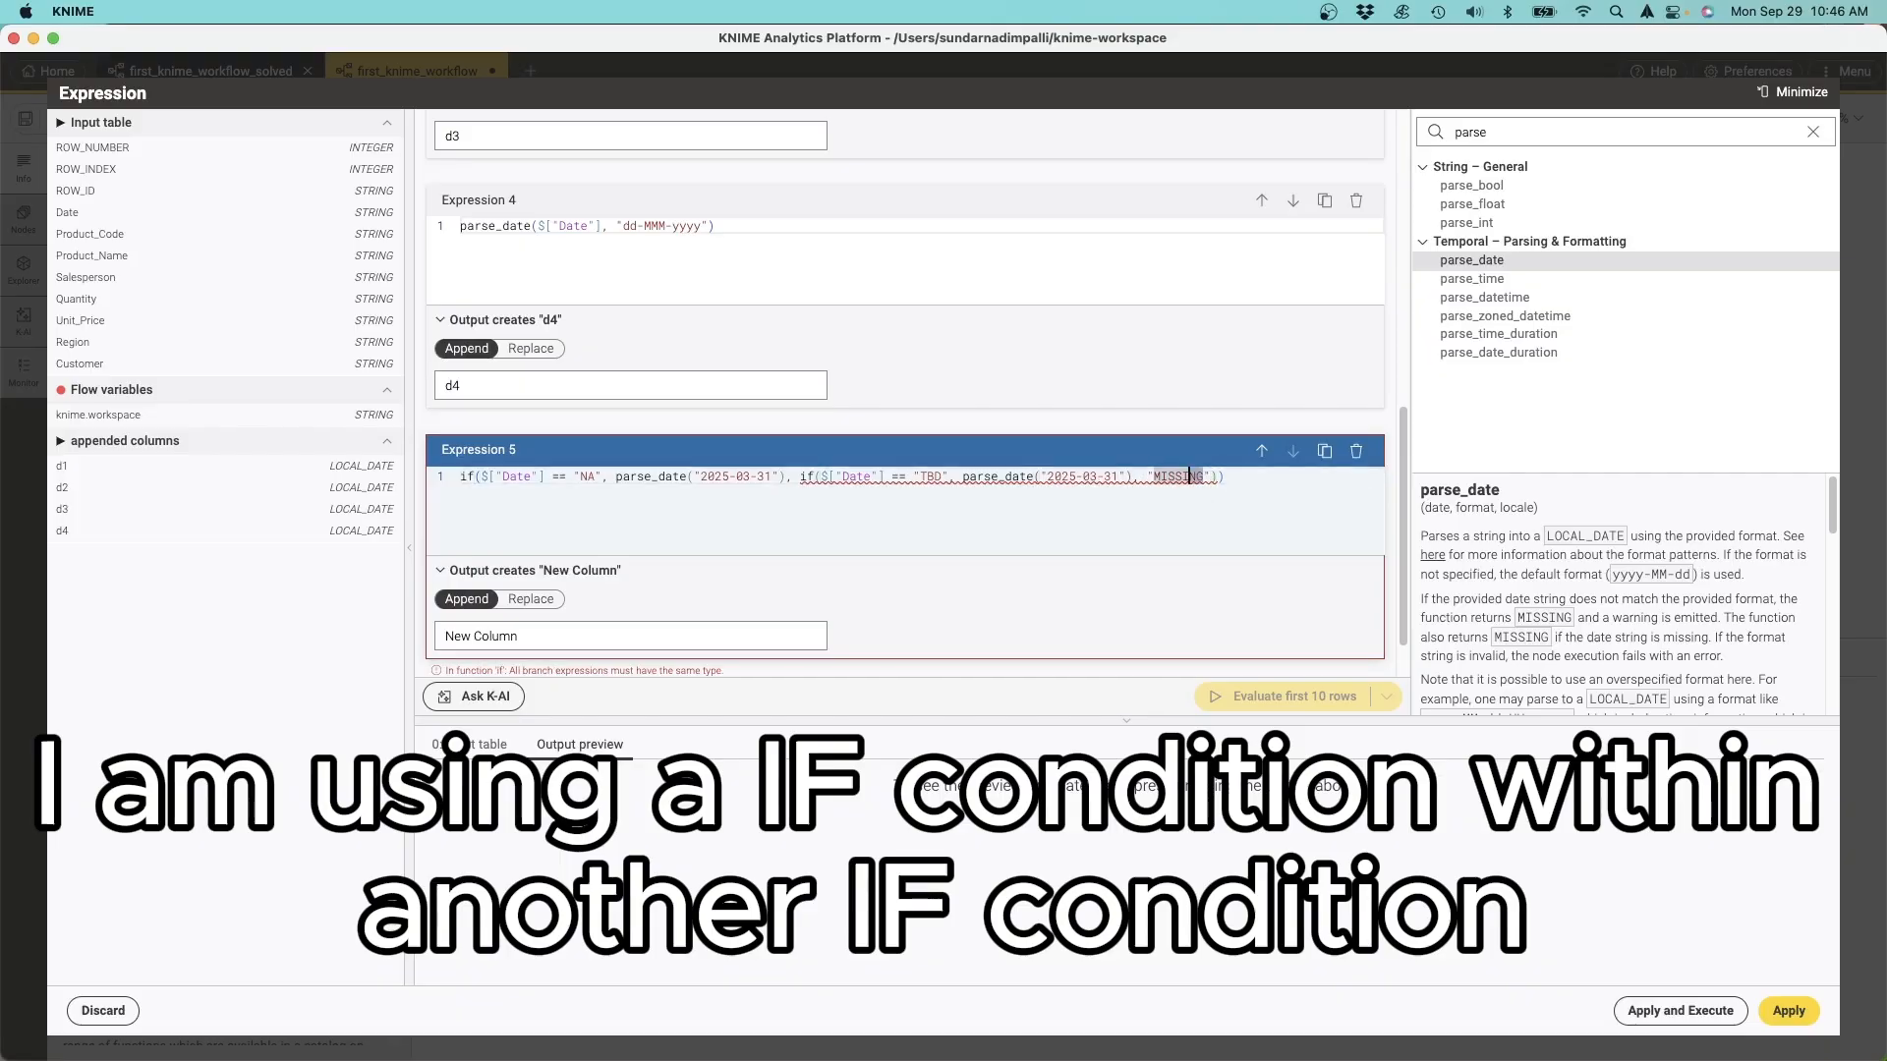
type("parse_date(")
key("BackSpace")
key("BackSpace")
key("BackSpace")
key("BackSpace")
key("BackSpace")
key("BackSpace")
key("BackSpace")
key("BackSpace")
key("BackSpace")
key("BackSpace")
key("BackSpace")
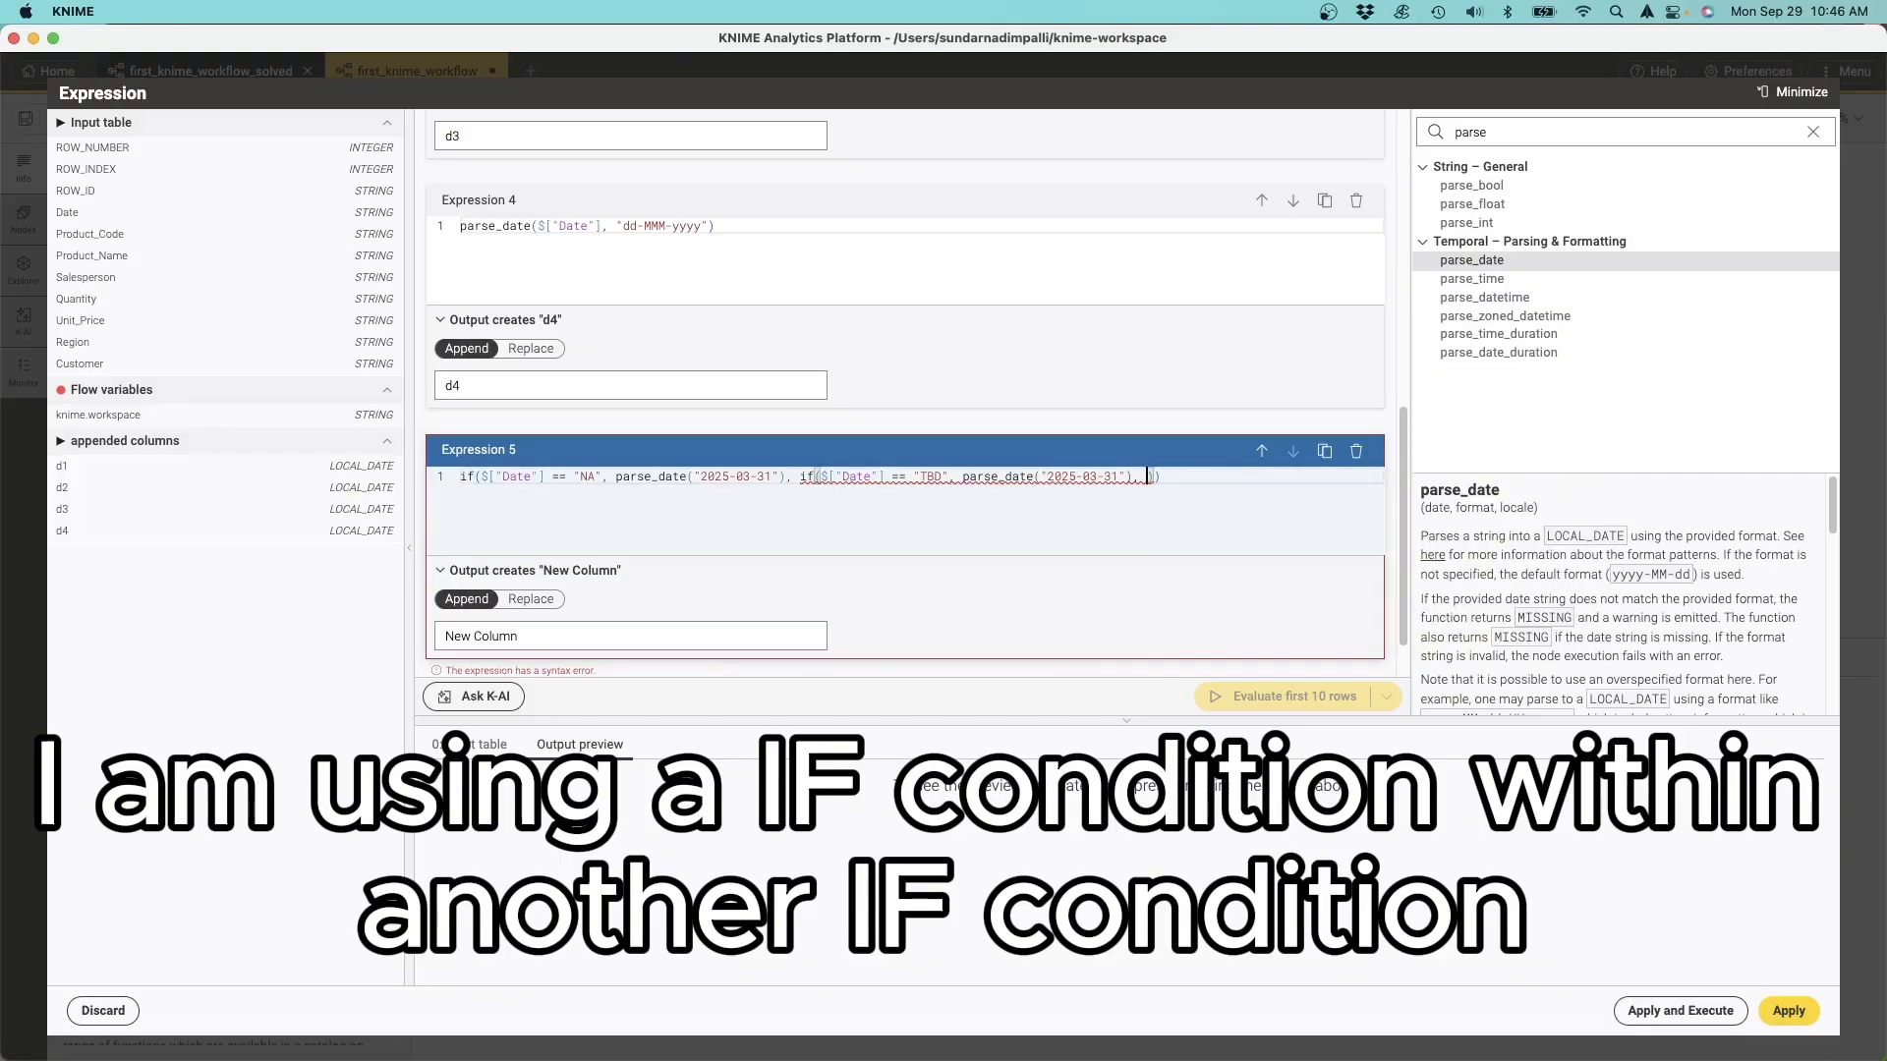
type("$[\"Date\"]")
key("shift+Left")
key("shift+Left")
key("shift+Left")
key("shift+Left")
key("shift+Left")
key("shift+Left")
key("shift+Left")
key("shift+Left")
key("shift+Left")
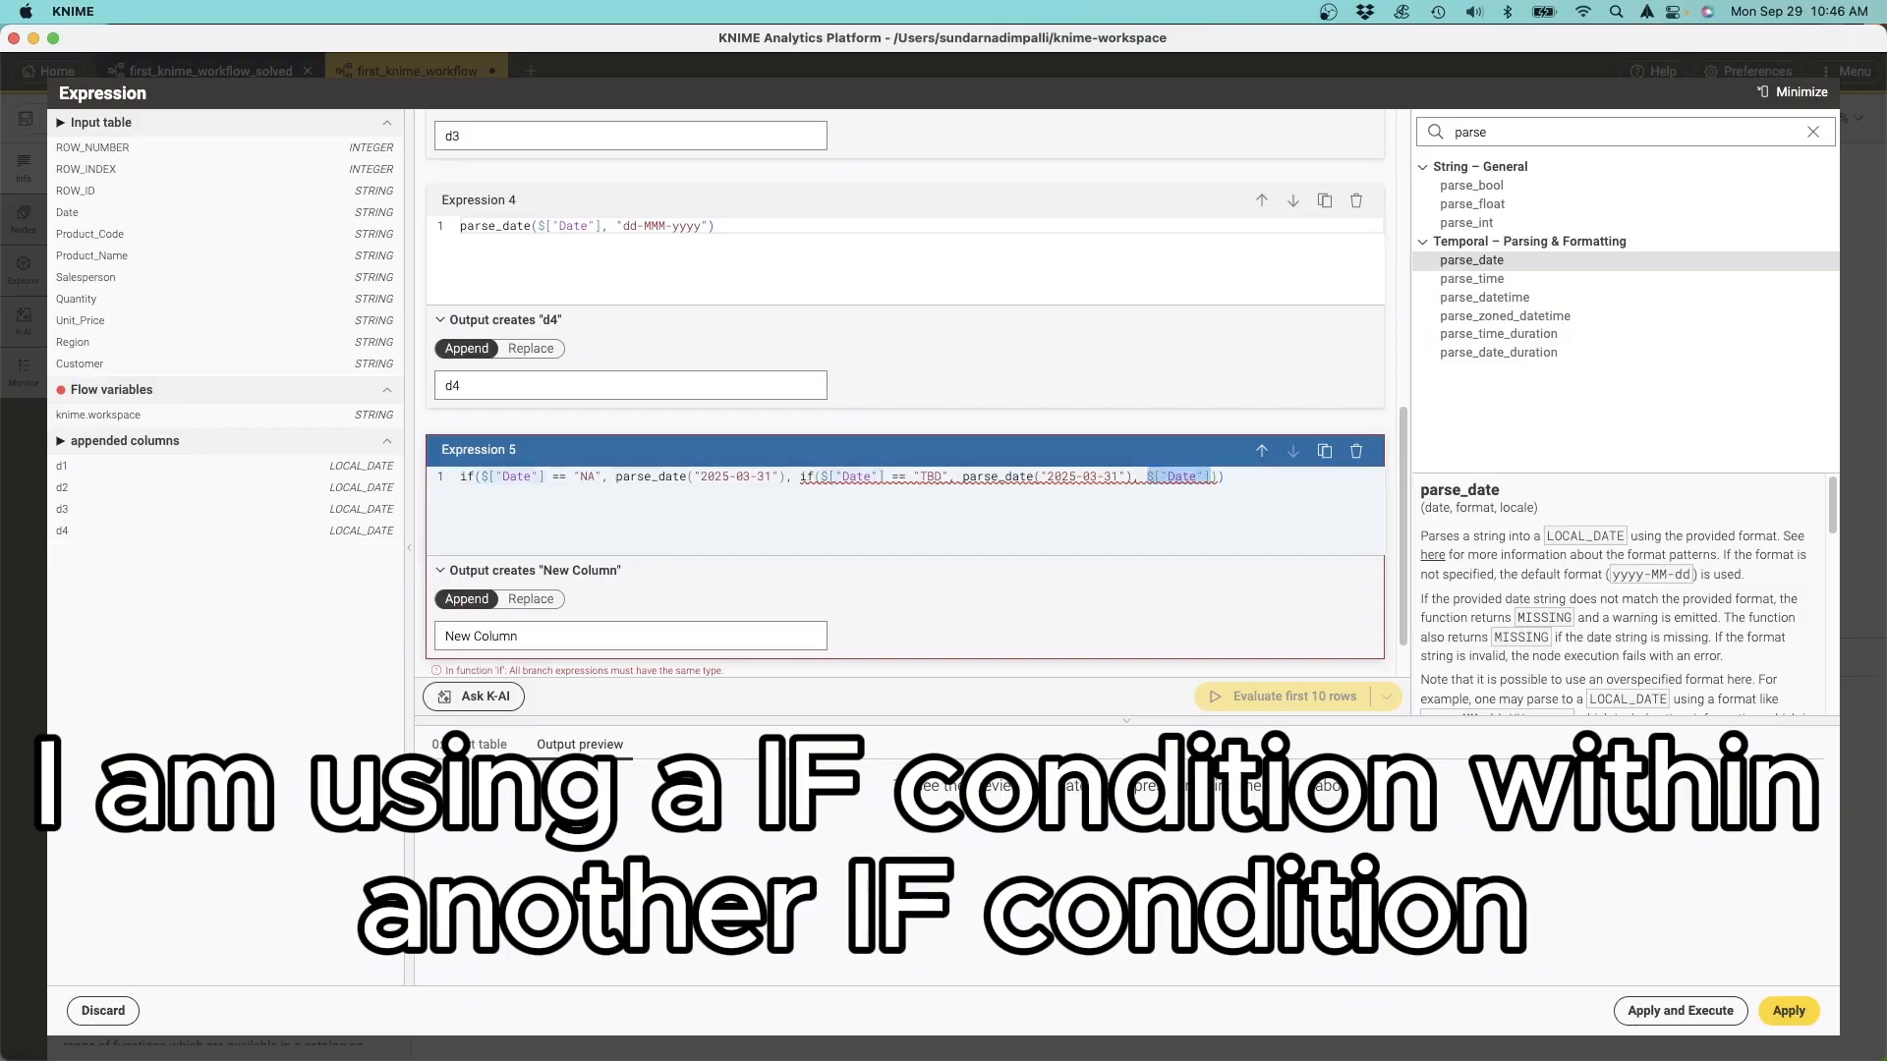
Step: Set the nested if's fallback to unquoted MISSING, with d5 as the output column, and apply and execute the expressions
type("MISSING")
triple_click(491, 636)
type("d5")
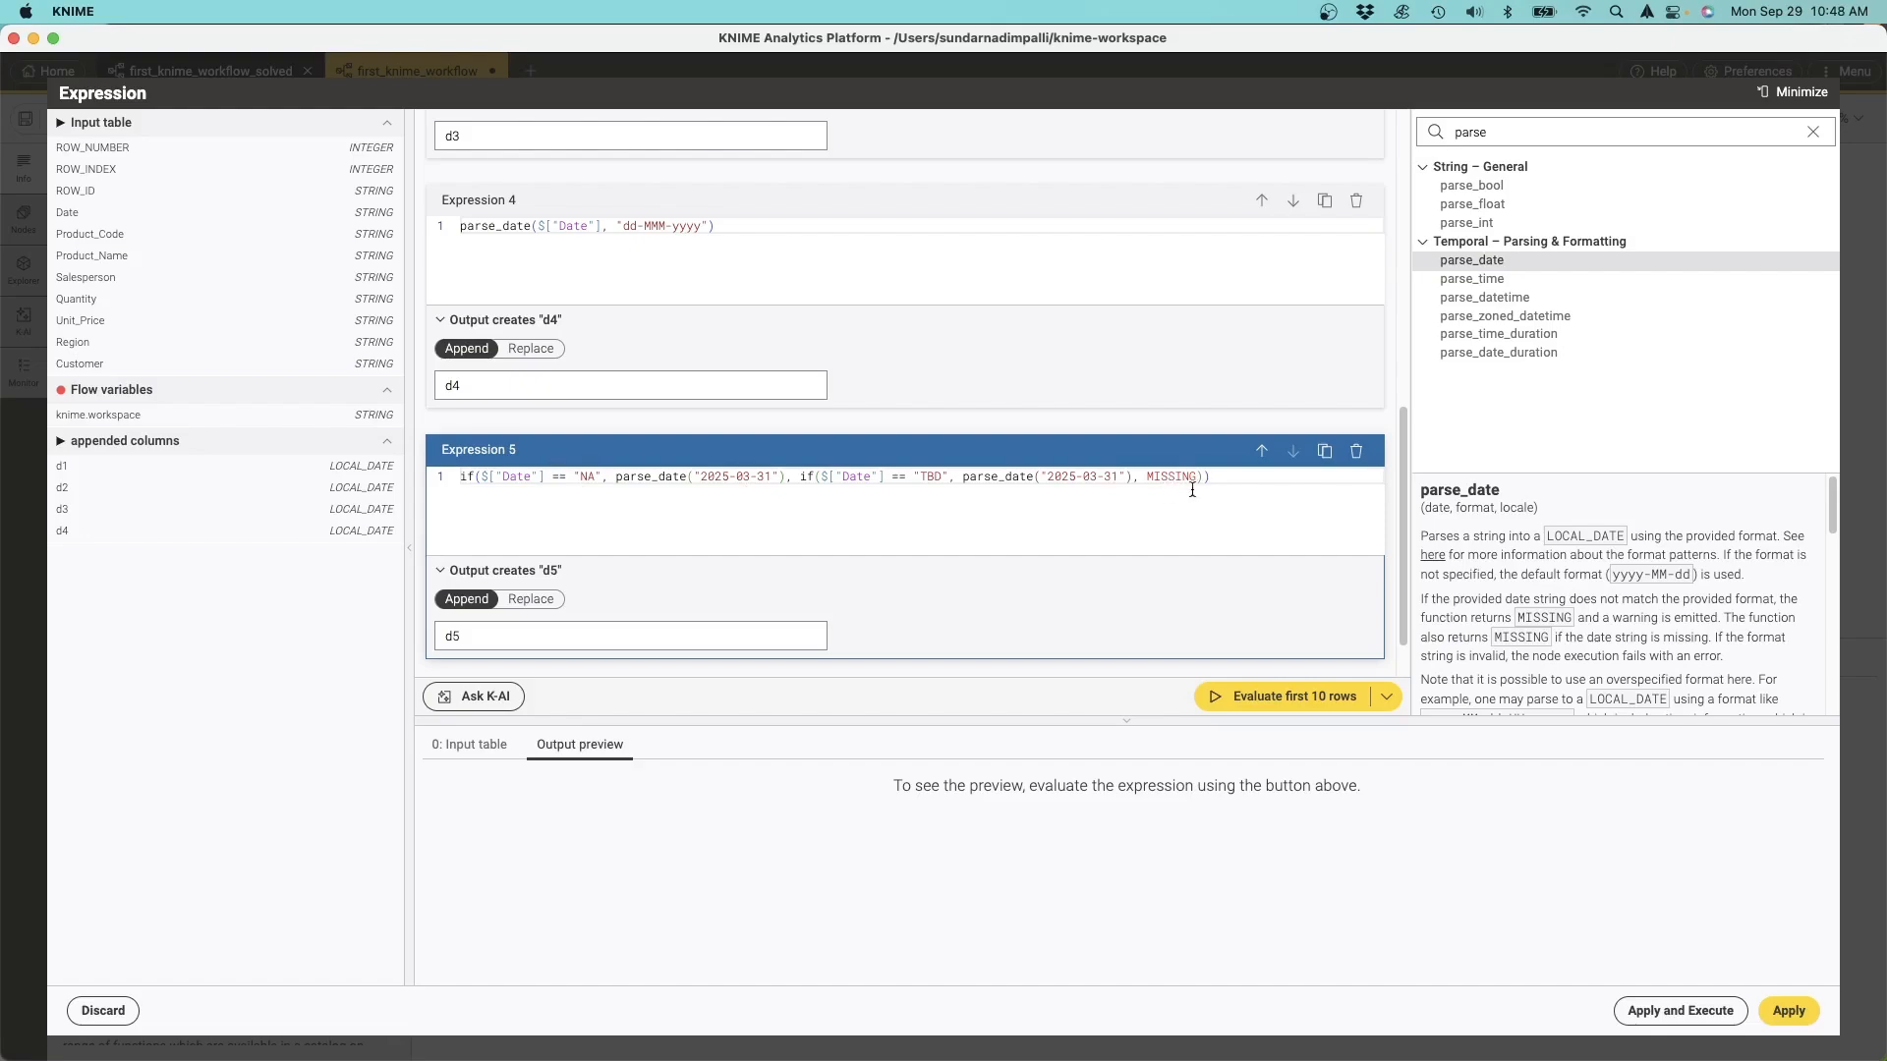
left_click(1687, 1019)
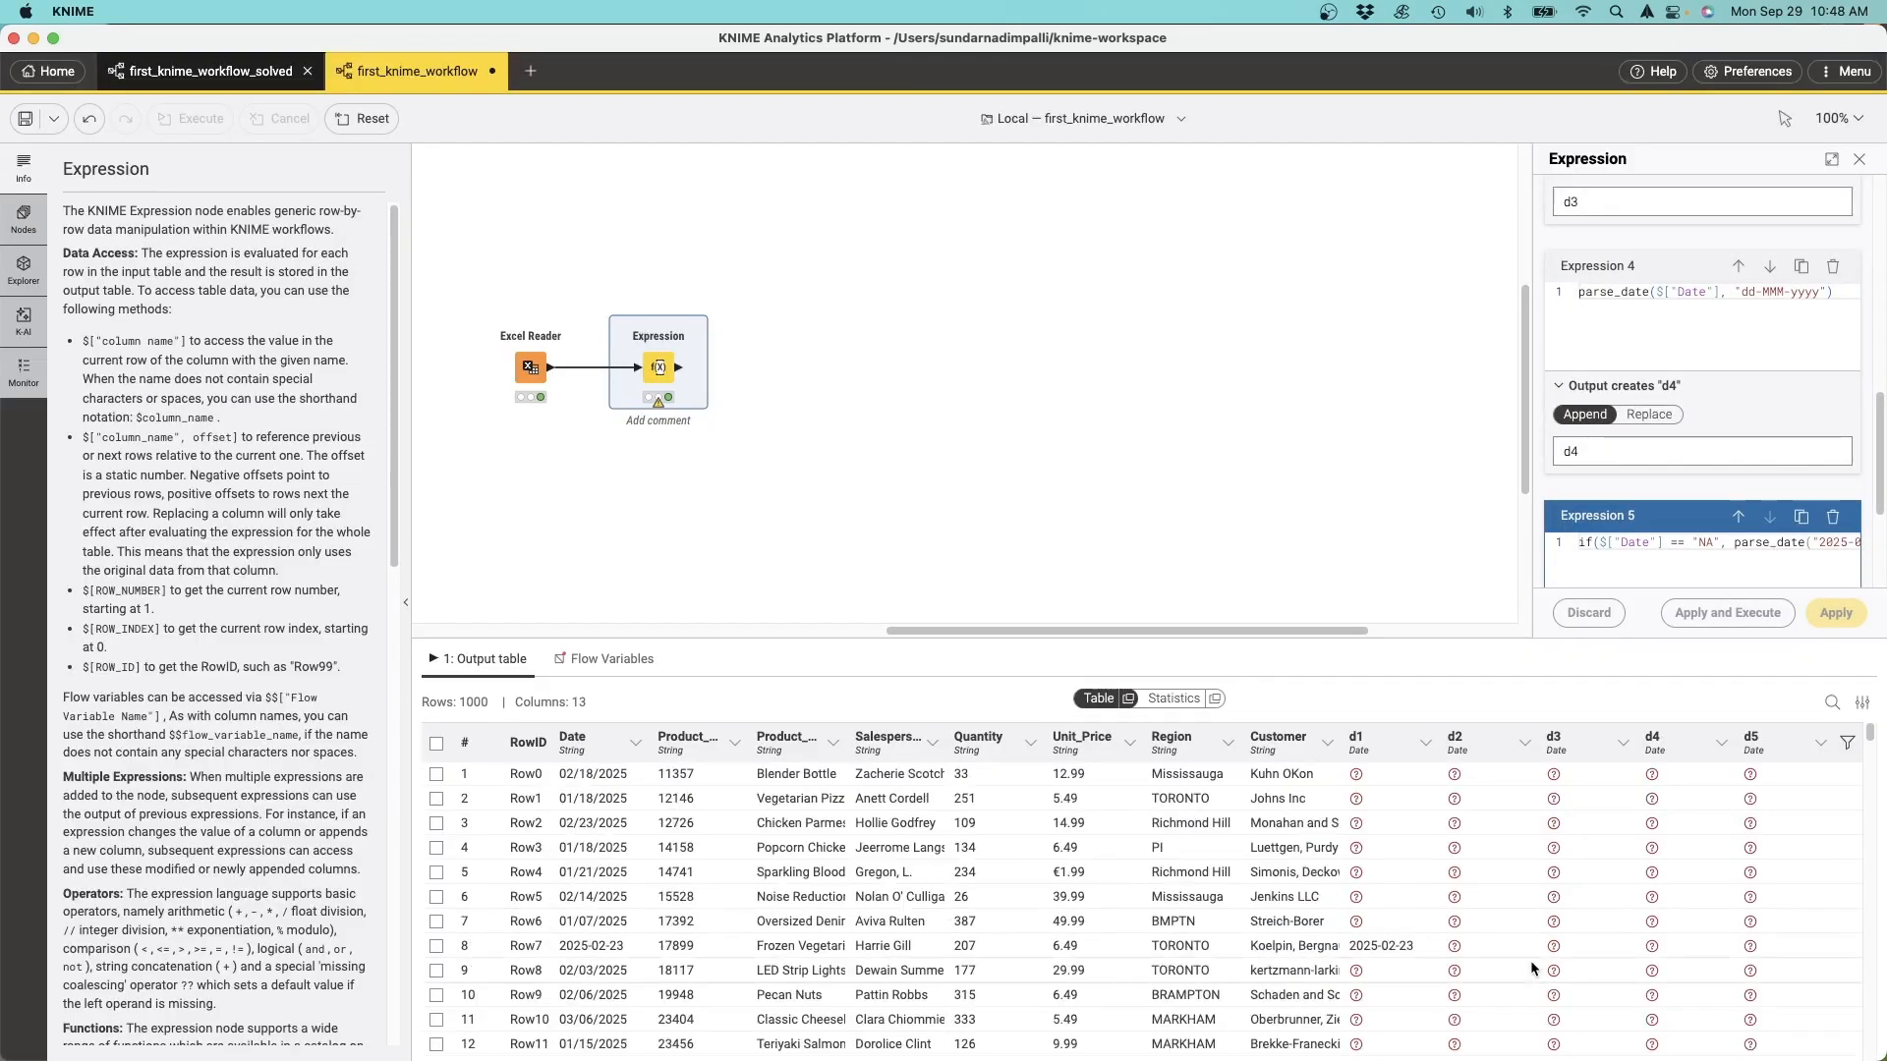
Step: Change the second expression's date format to "MM/dd/yyyy", execute the node and check the parsed date columns in the output table
scroll(1797, 480, "up", 10)
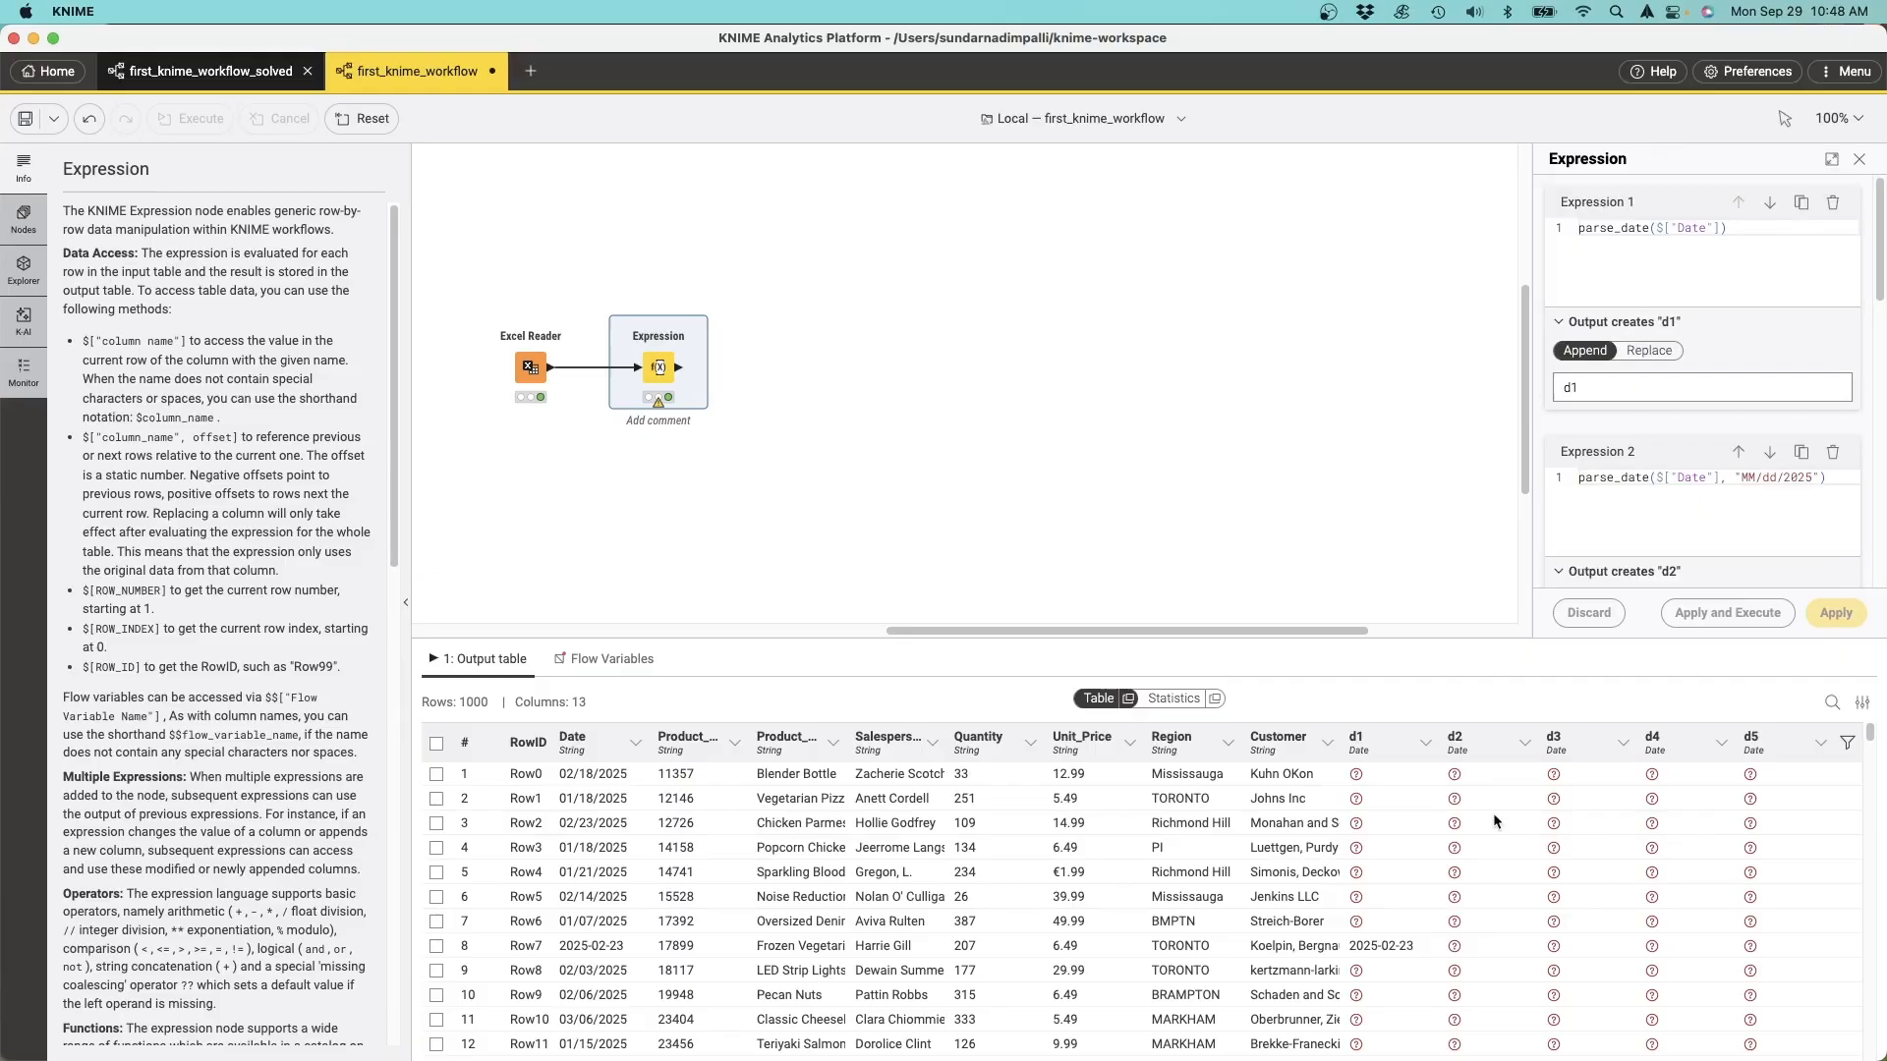
double_click(1800, 481)
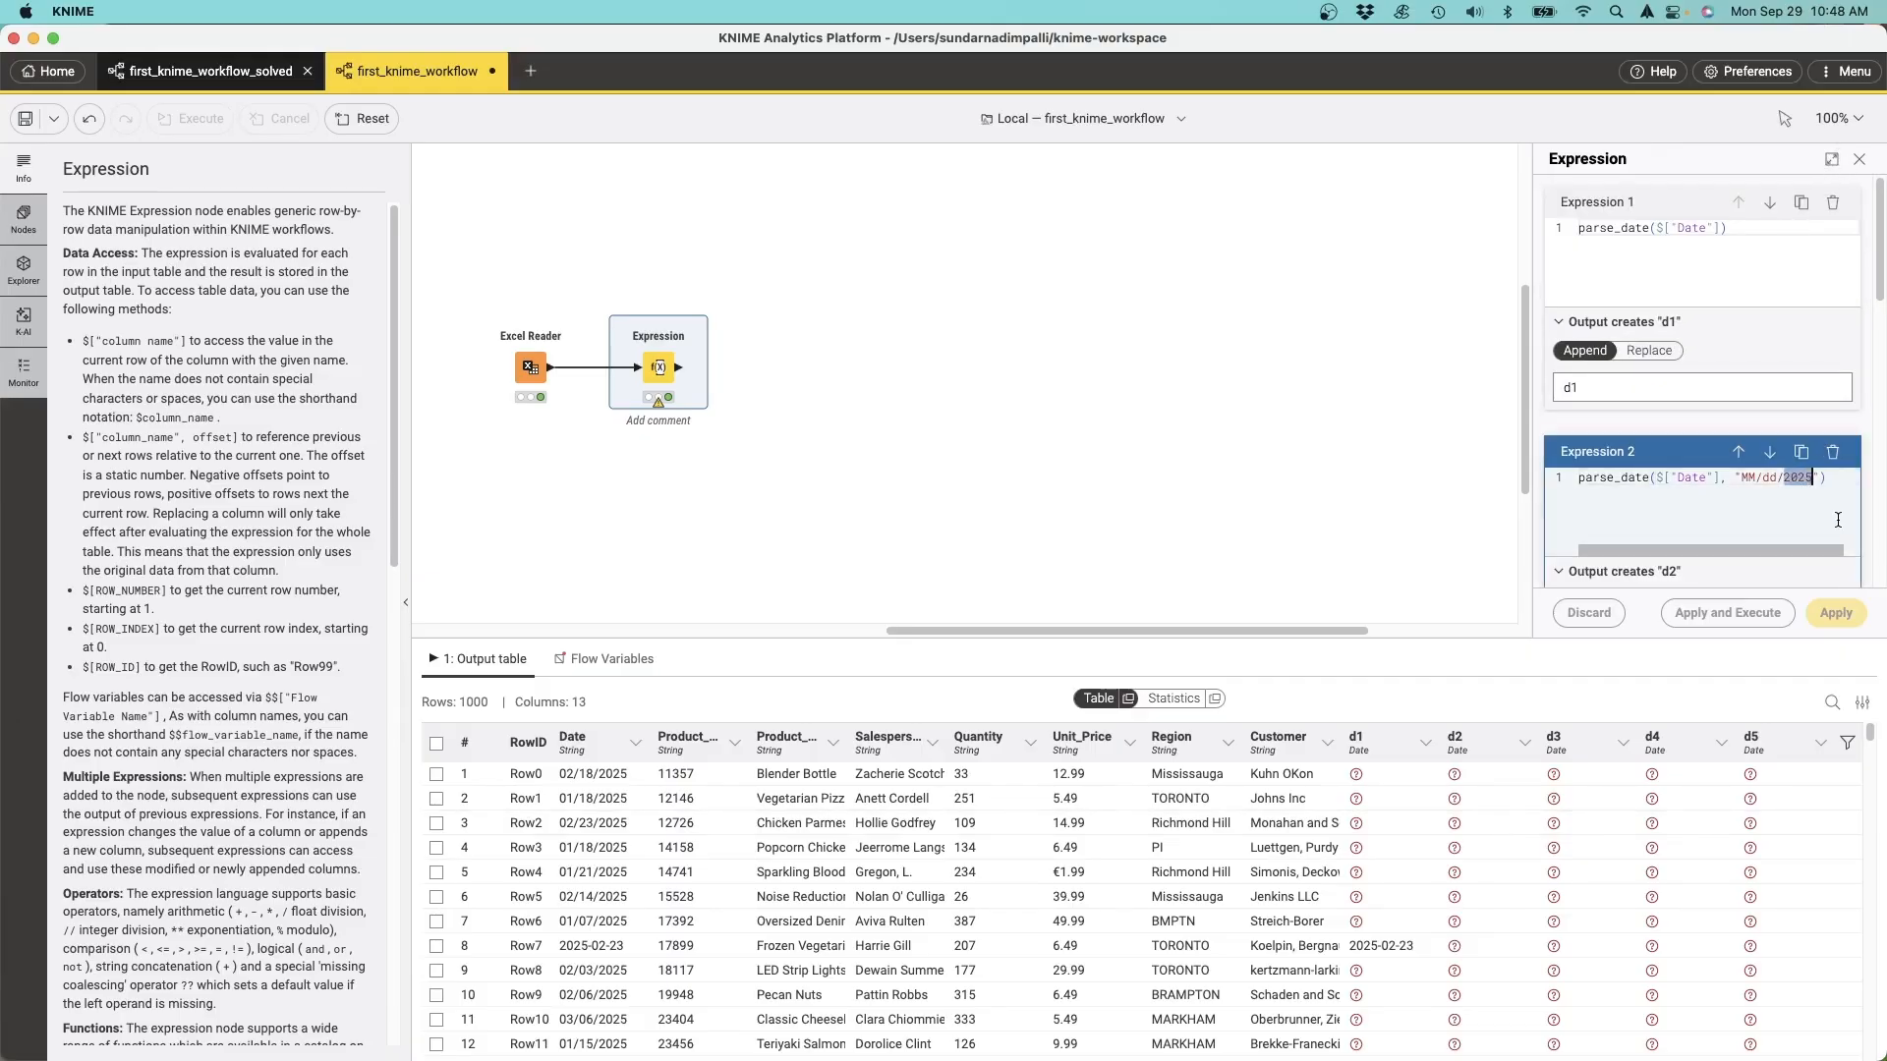
type("yyyy")
left_click(1727, 612)
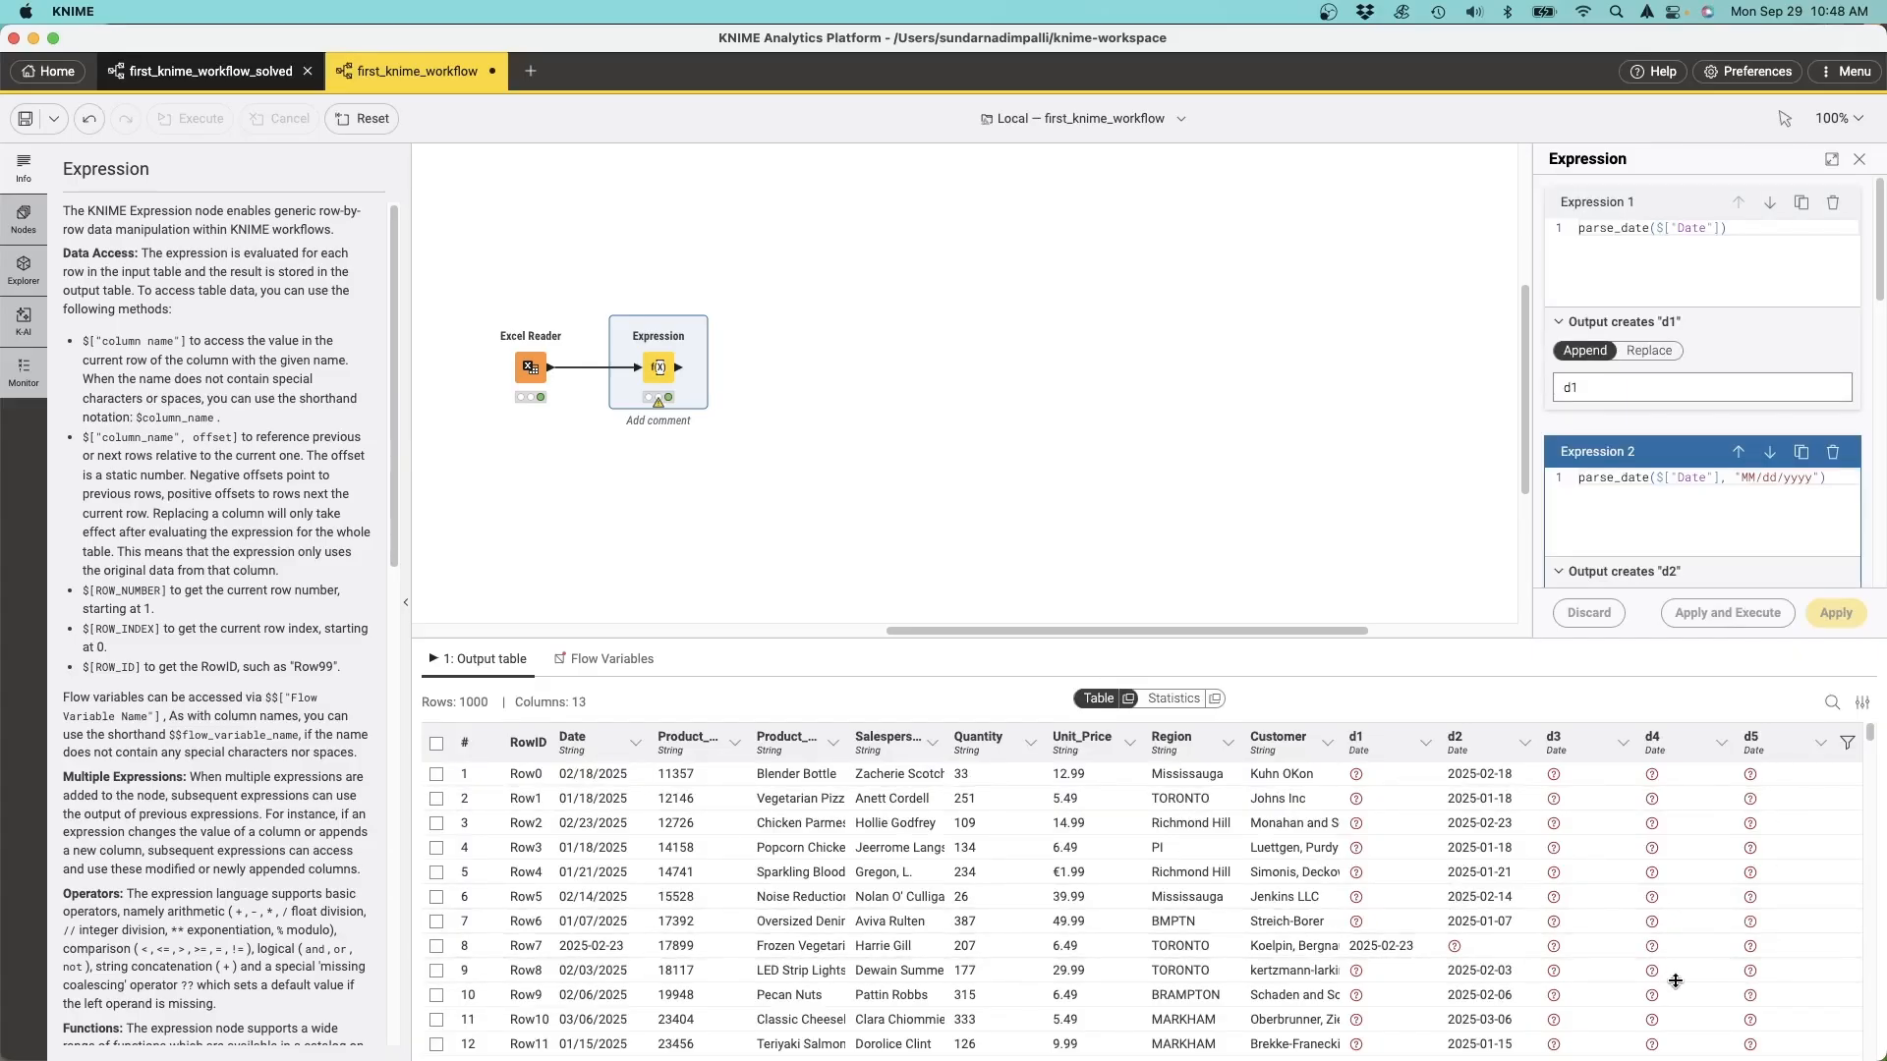
scroll(1674, 981, "down", 10)
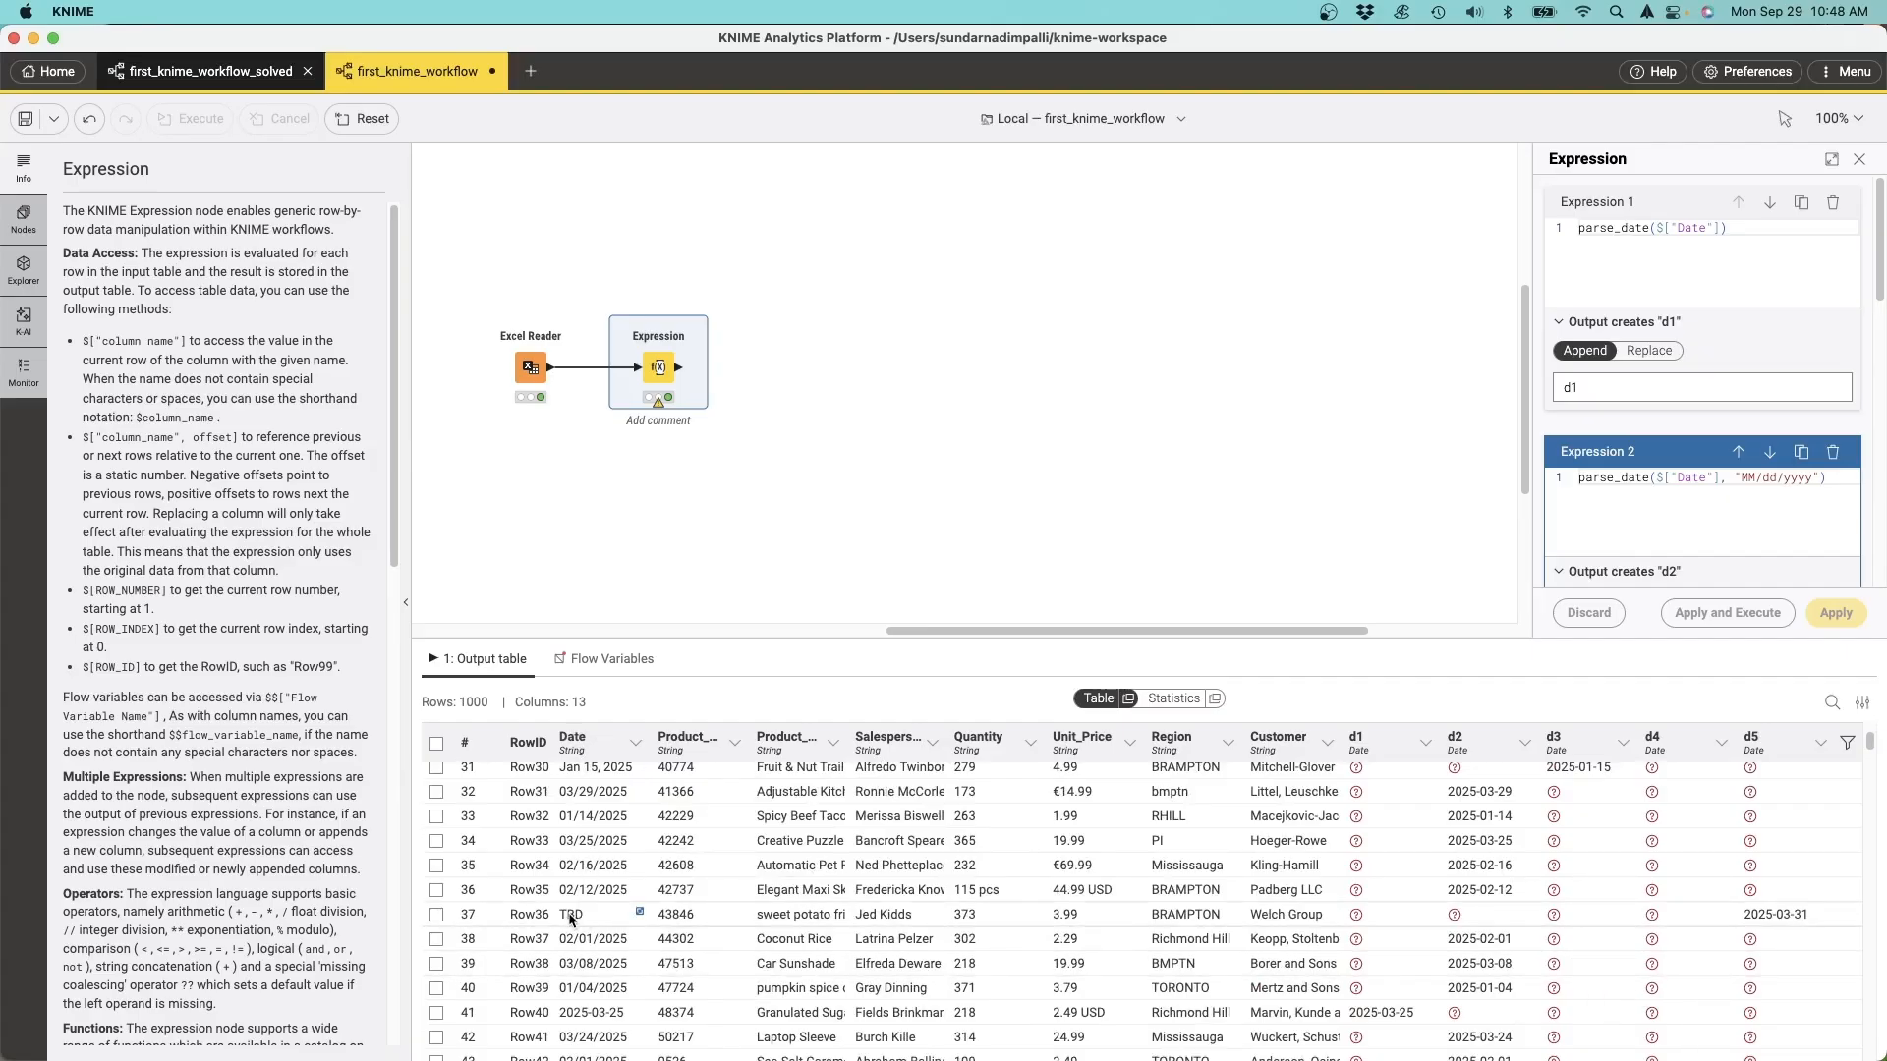
scroll(1670, 933, "down", 10)
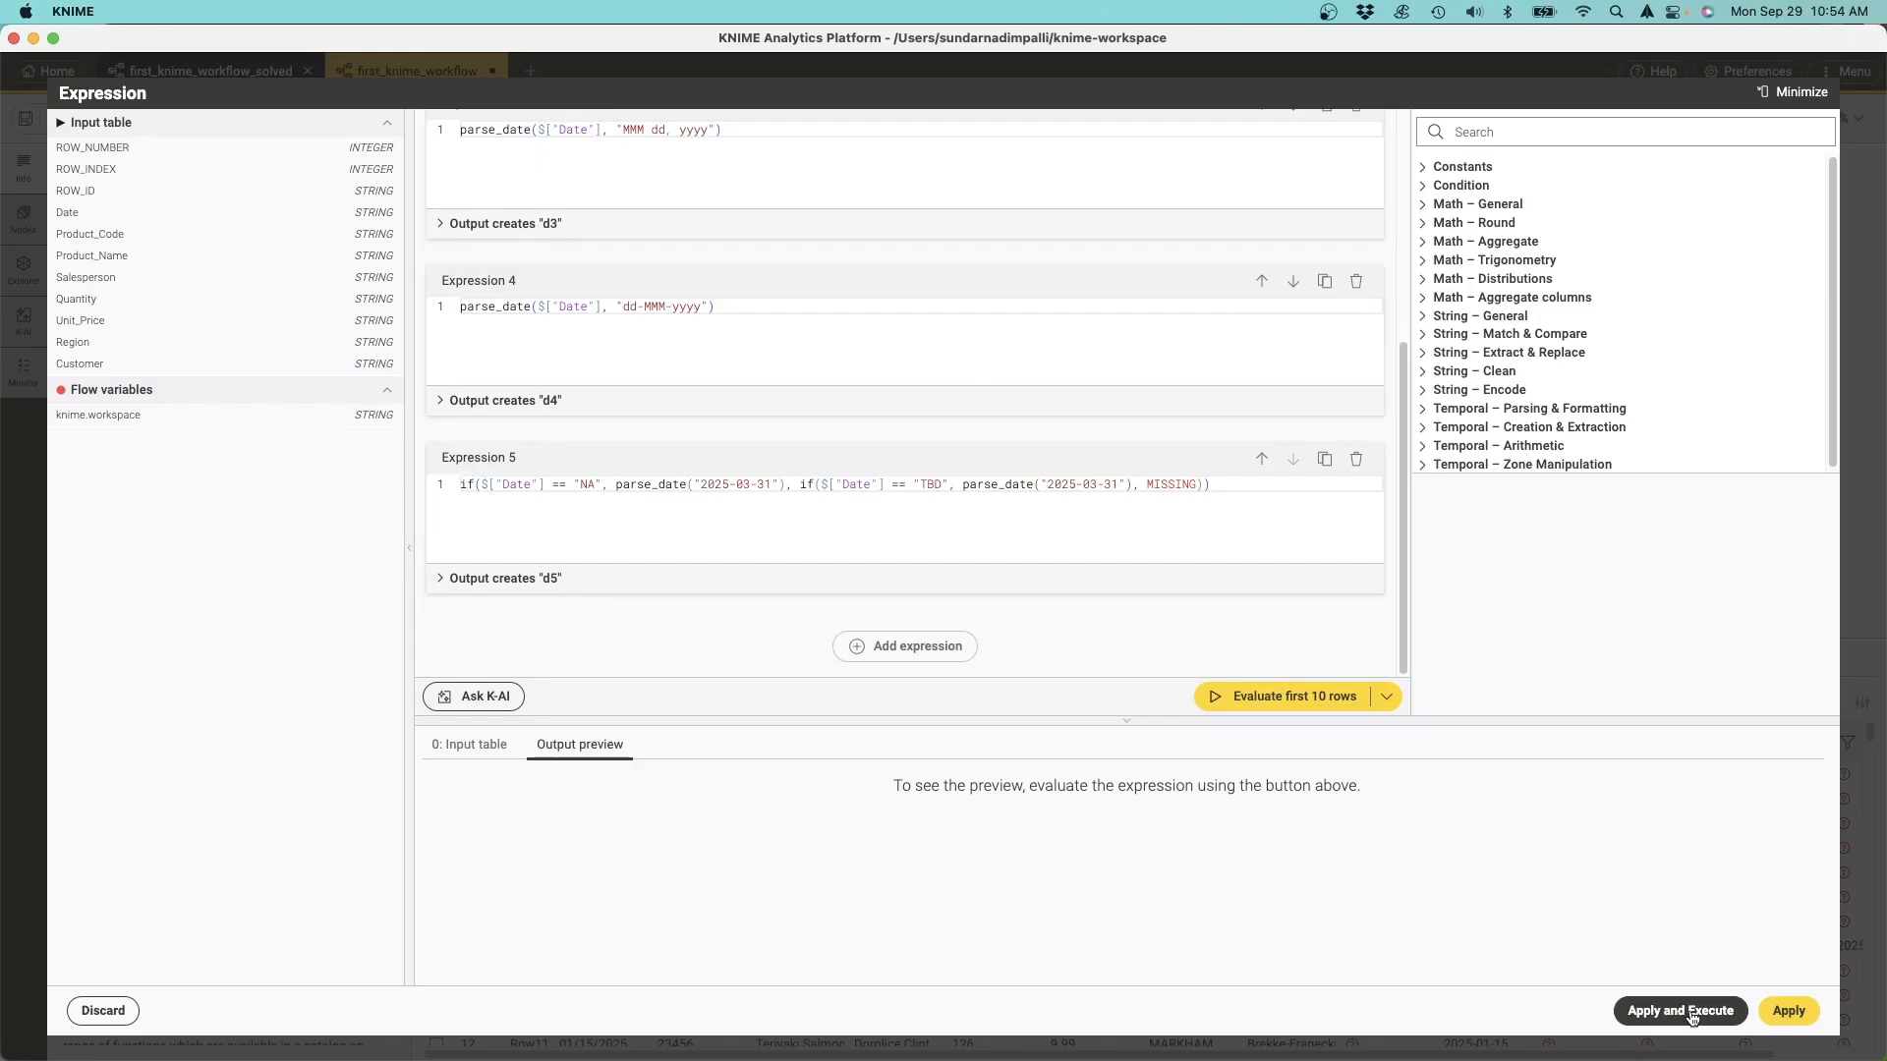
left_click(1690, 1017)
Step: Add a Column Aggregator node connected to the Expression node's output and open its configuration
left_click(760, 369)
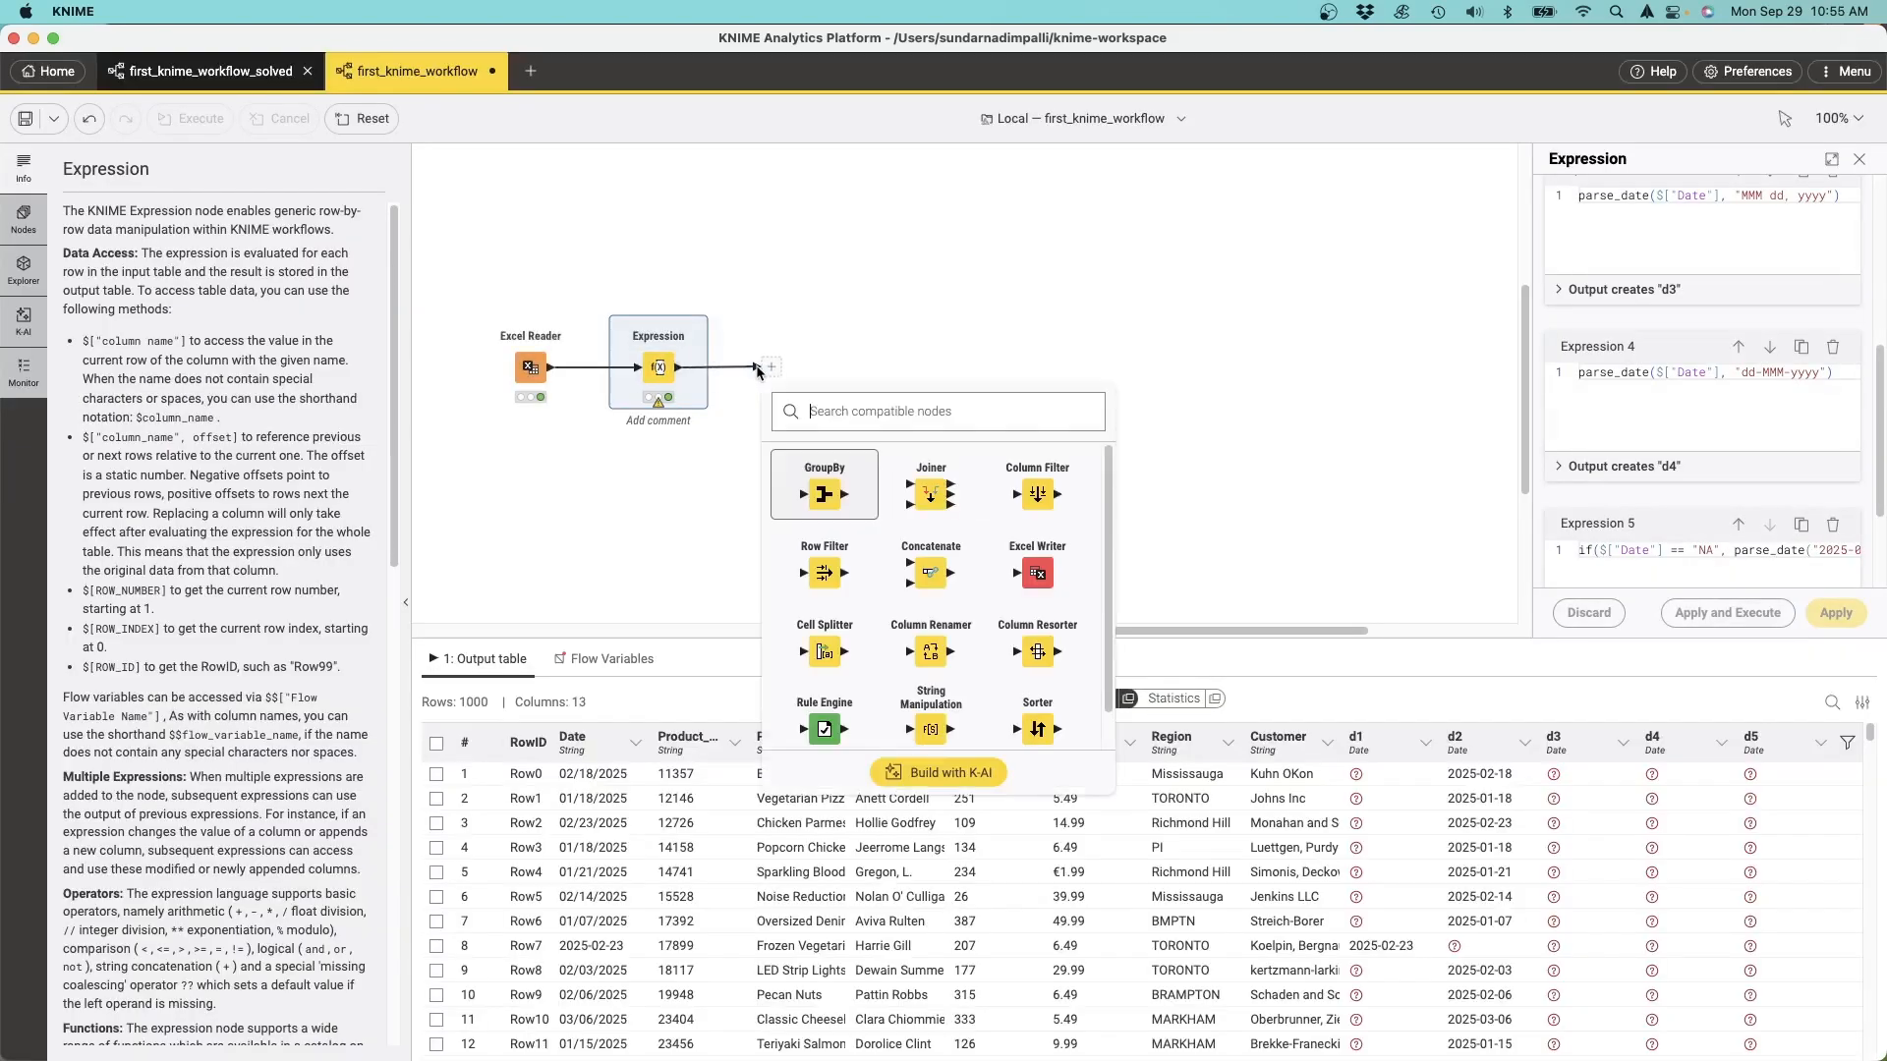
type("column agg")
left_click(871, 481)
left_click(1698, 431)
Step: Clear the aggregation columns and include only d1 through d5
left_click(944, 599)
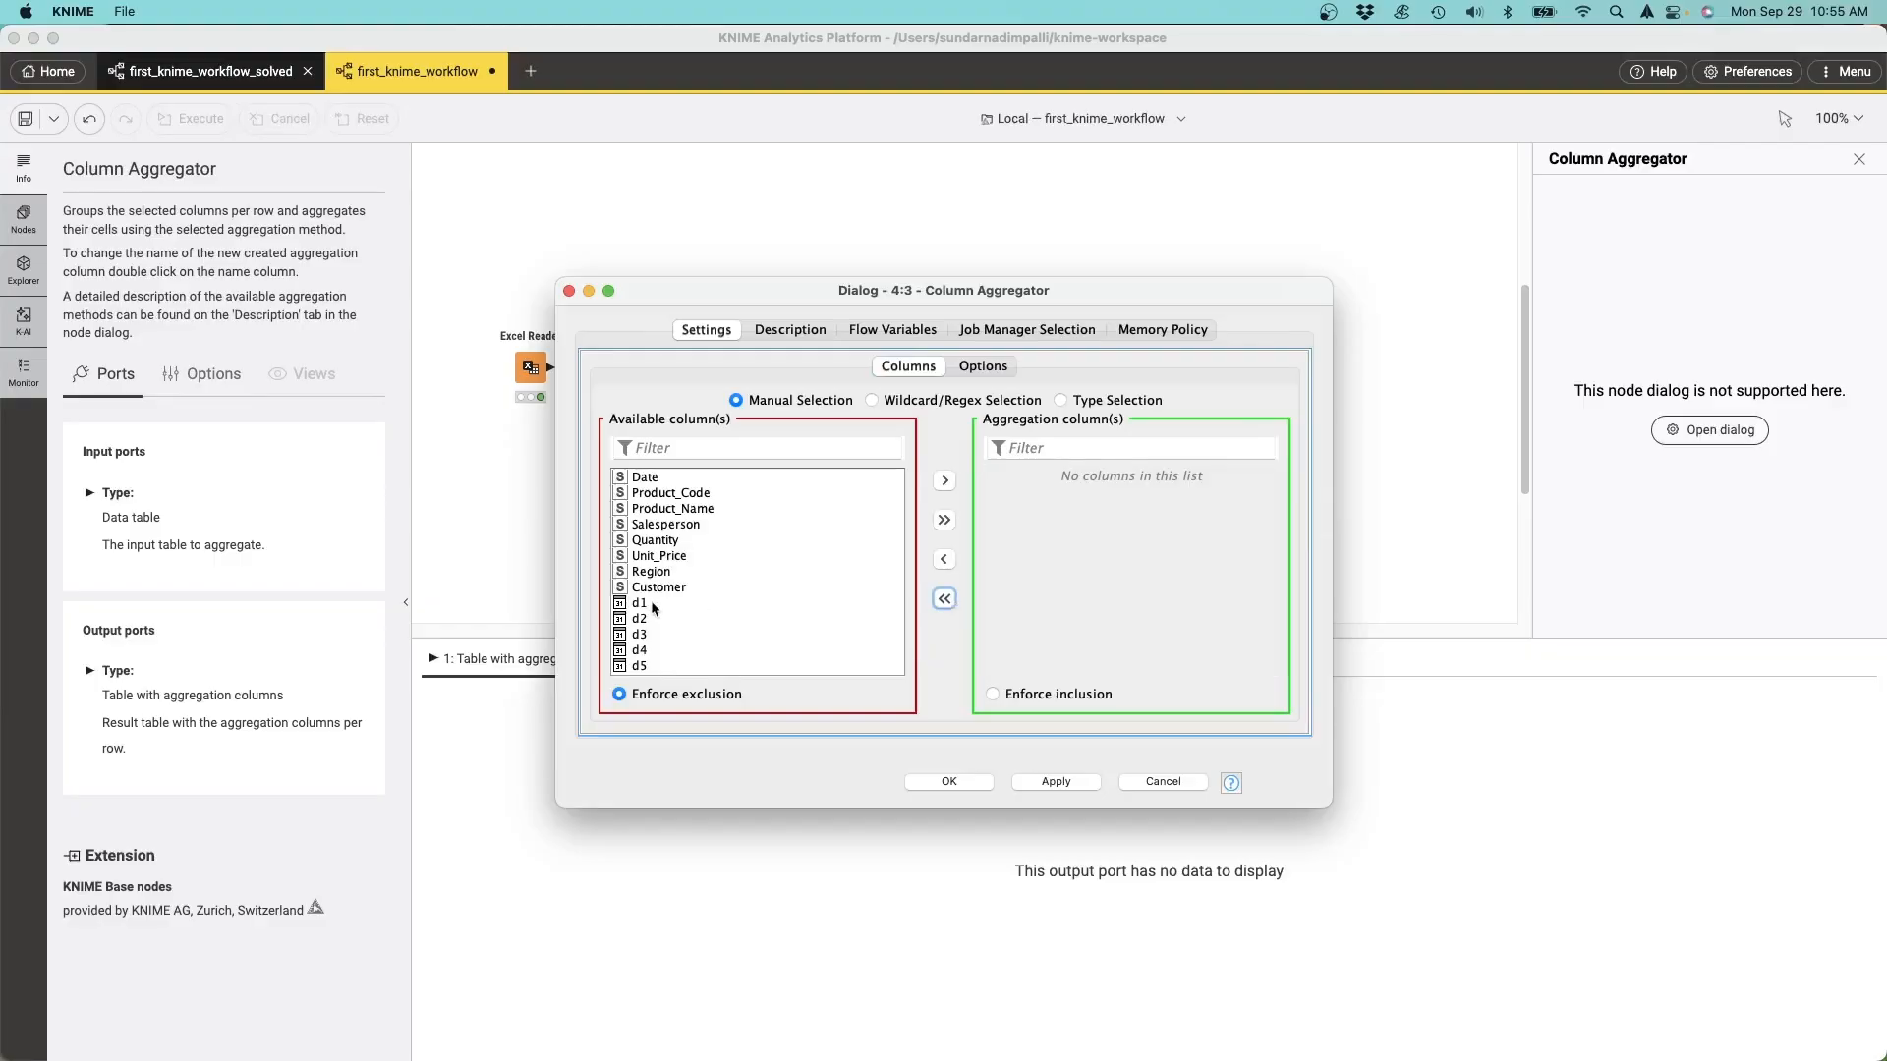
left_click(653, 605)
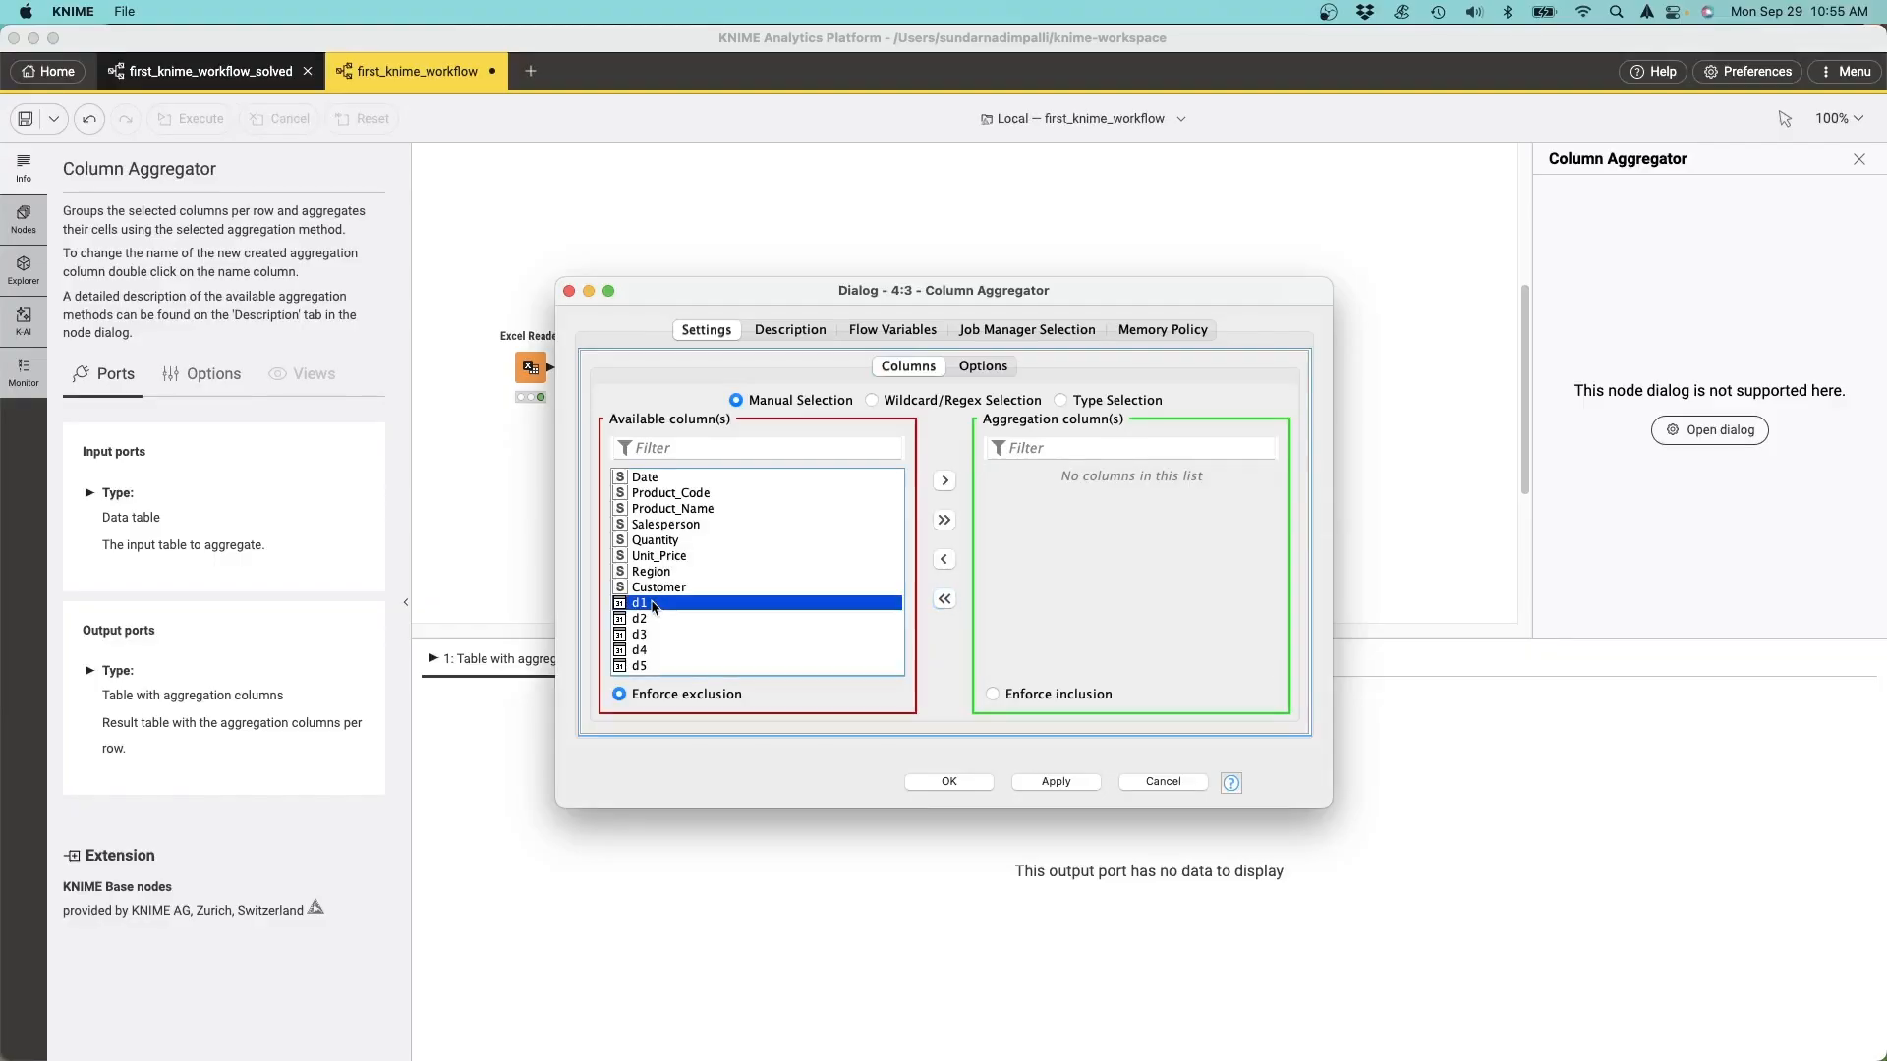
left_click(646, 668, "shift")
left_click(944, 480)
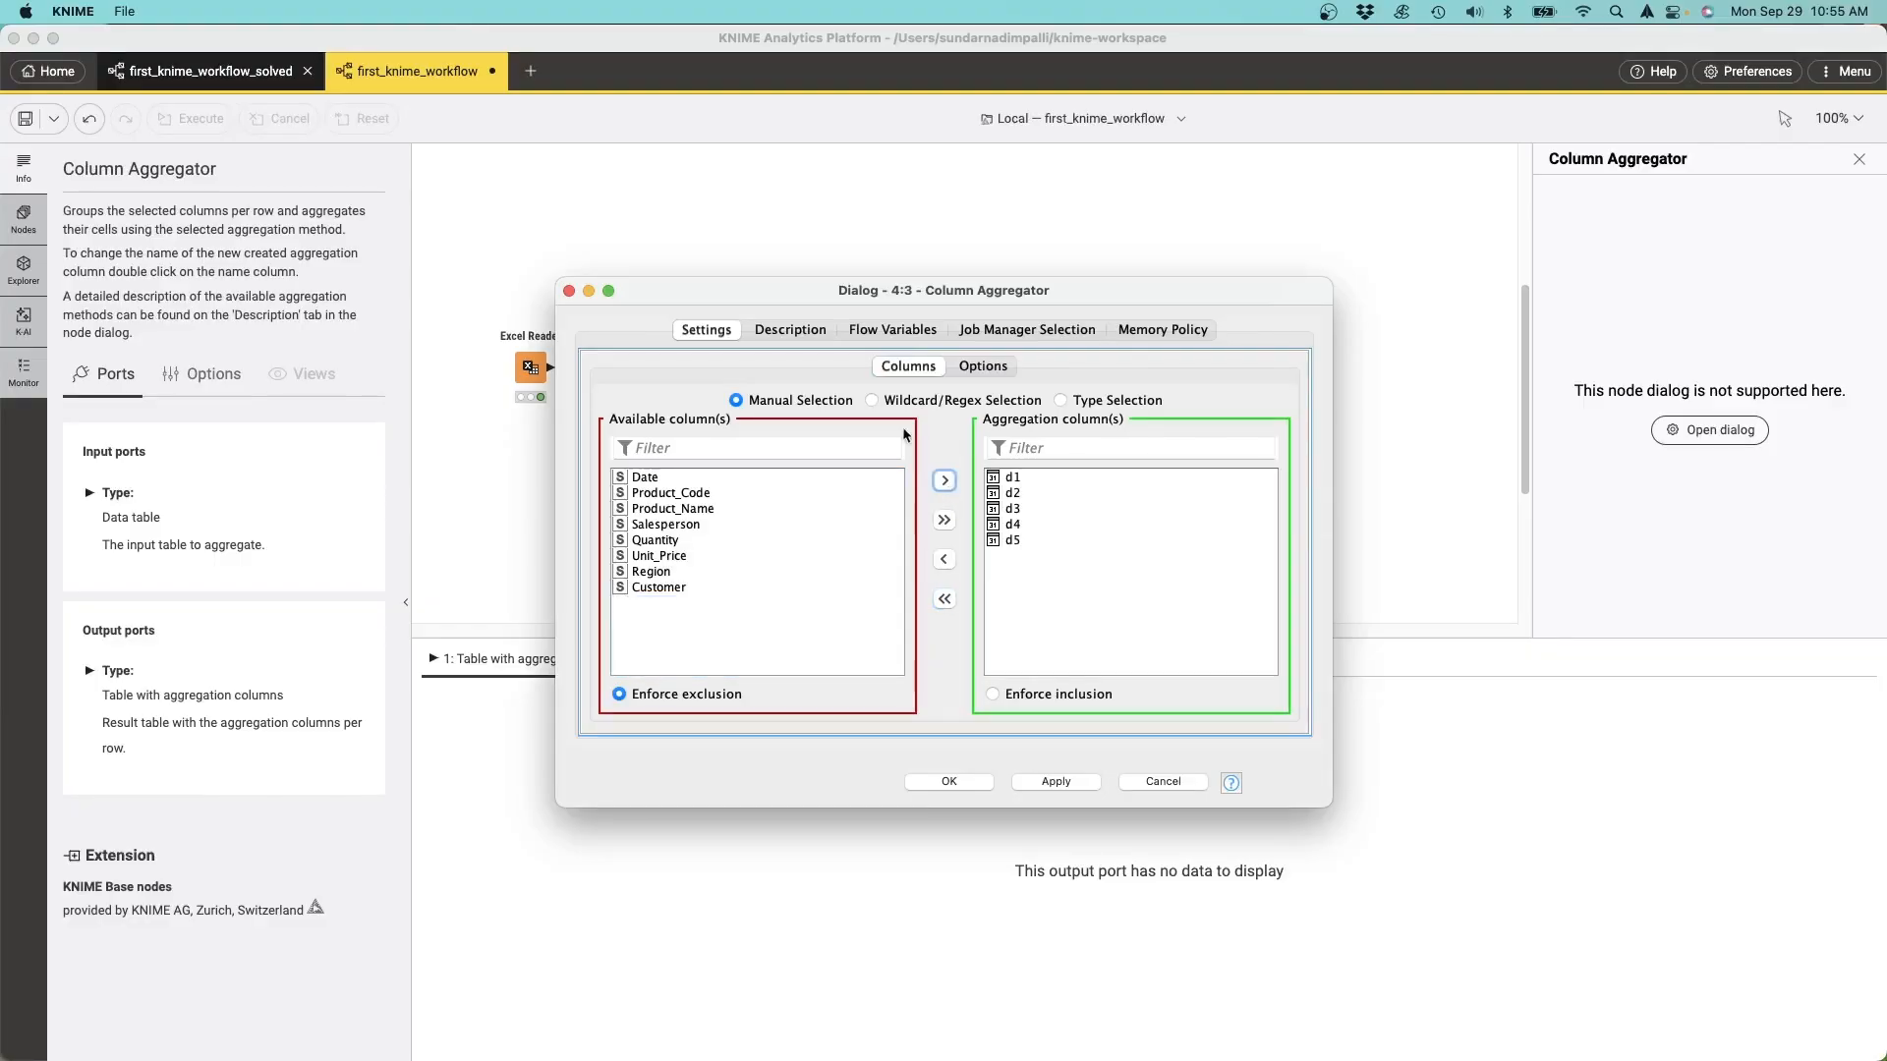
Step: Aggregate the columns with the First method, excluding missing values and removing the aggregation columns, and confirm the settings
left_click(983, 369)
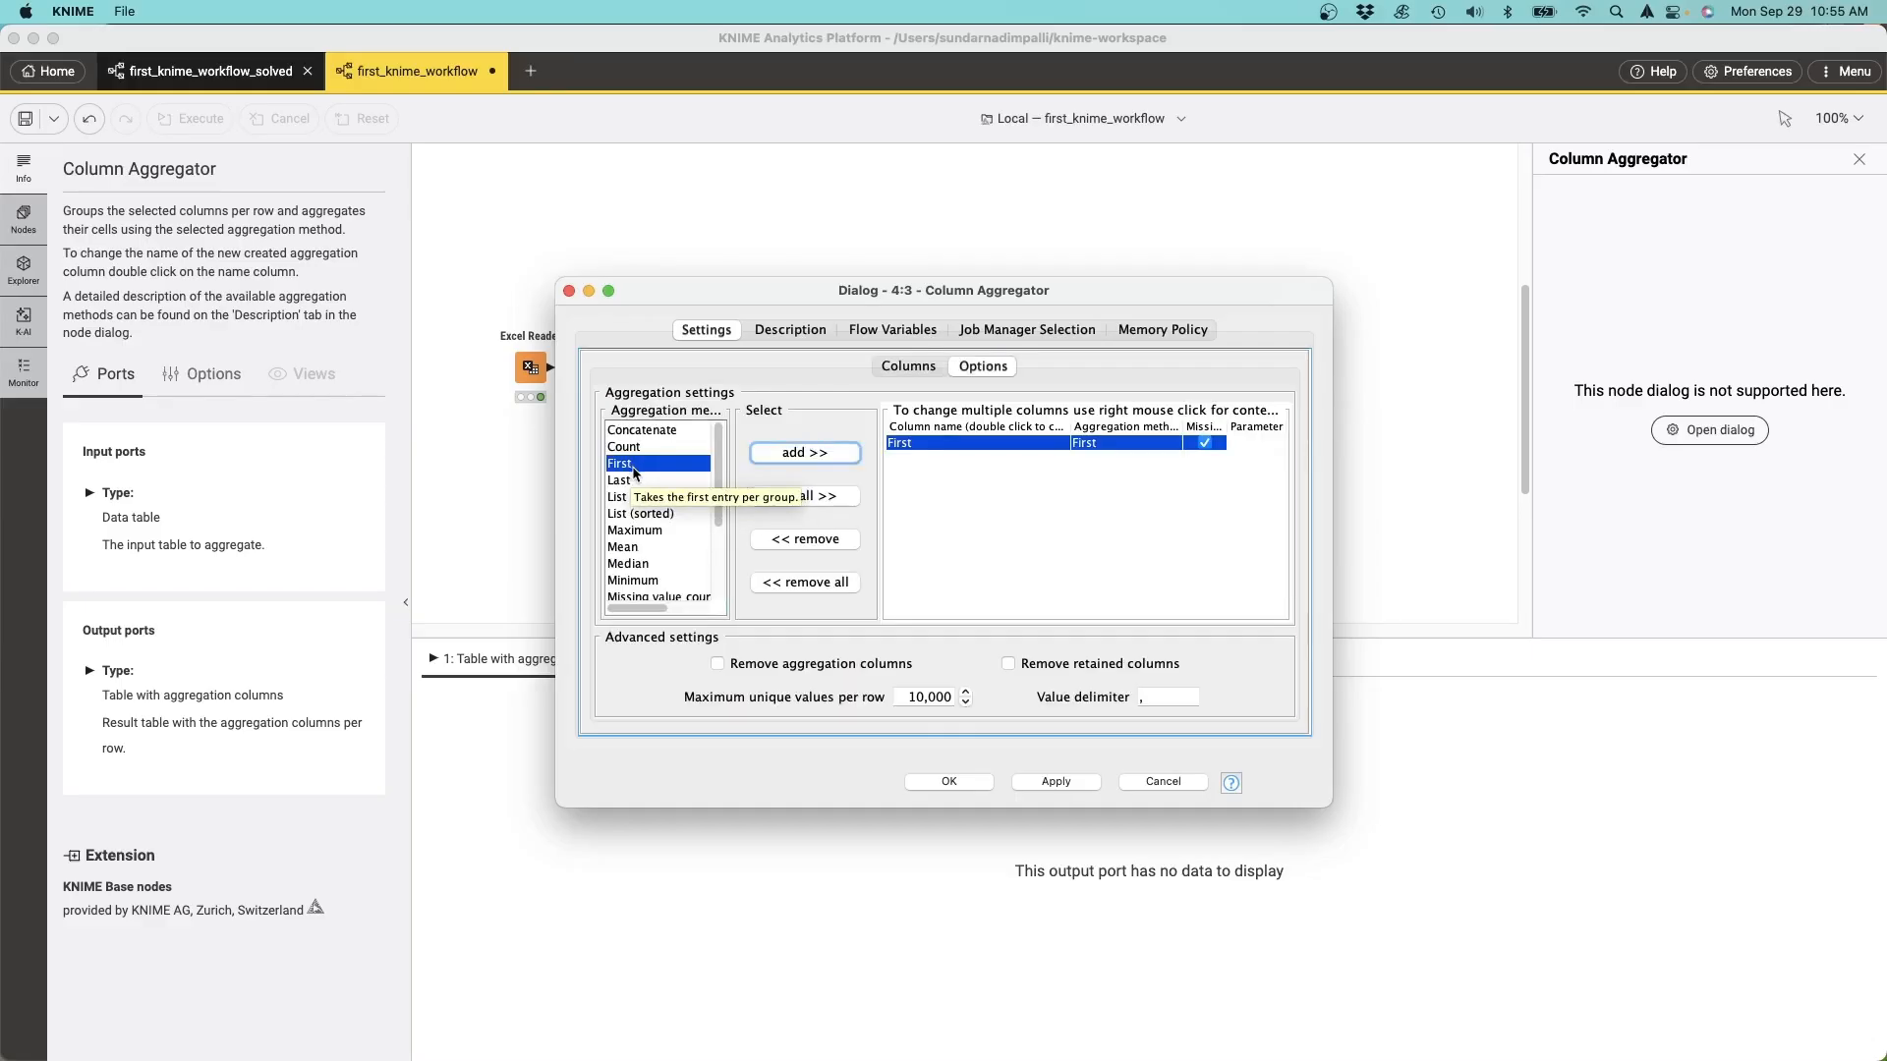
left_click(1206, 444)
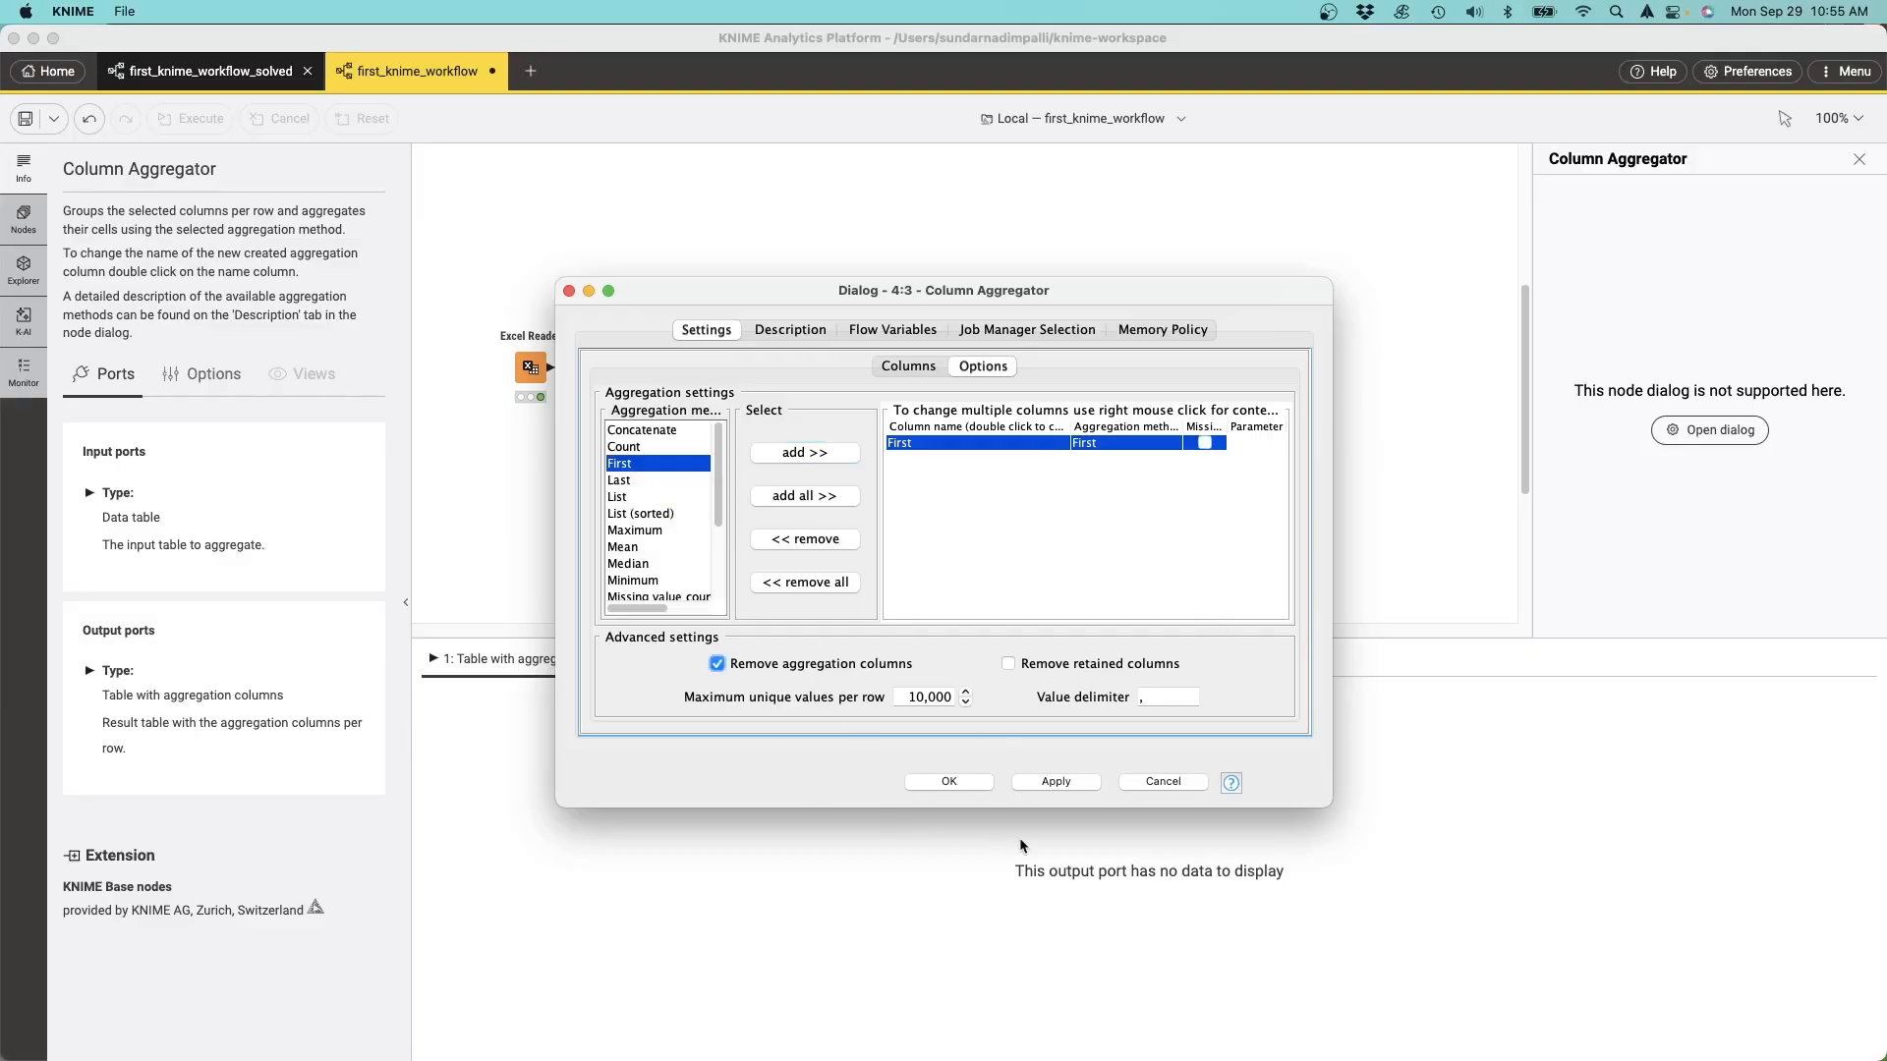
left_click(948, 784)
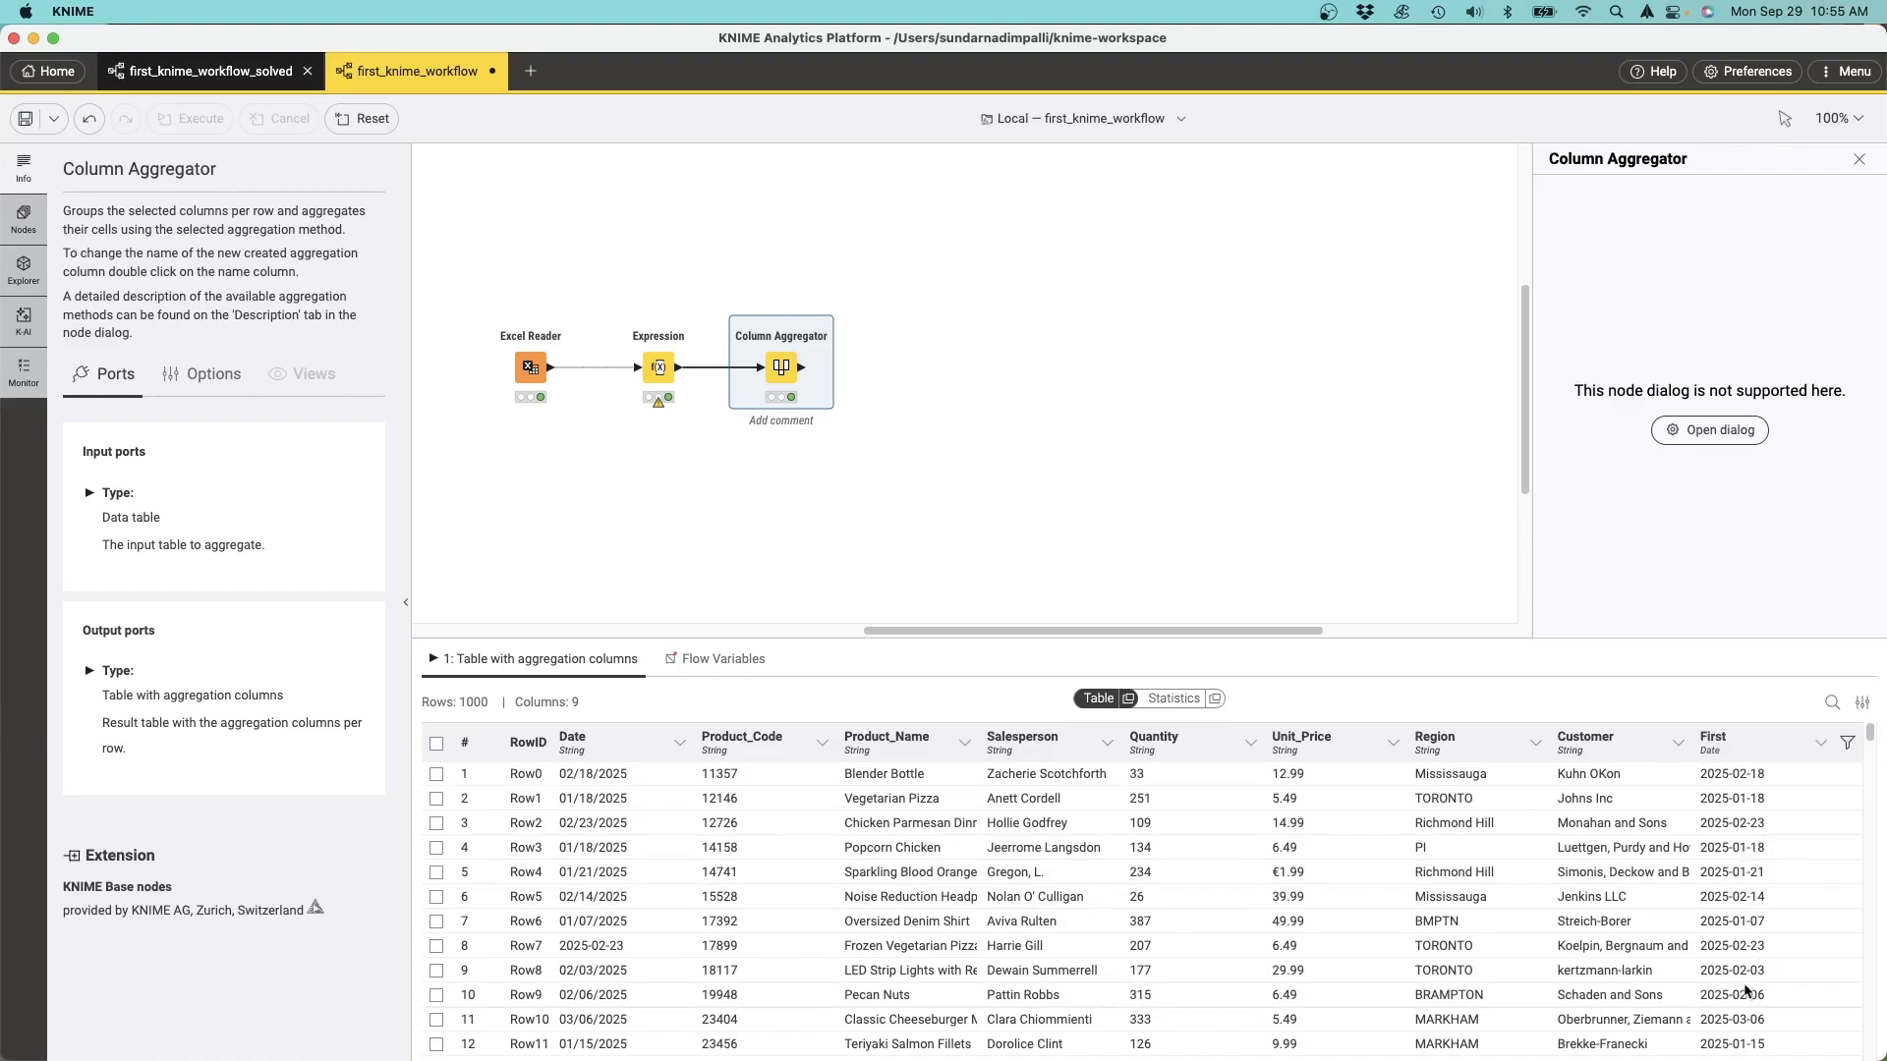
Step: Check the First date column in the output table and review issues 1 to 3 and their actions in Excel's data_isses sheet
scroll(1751, 984, "down", 10)
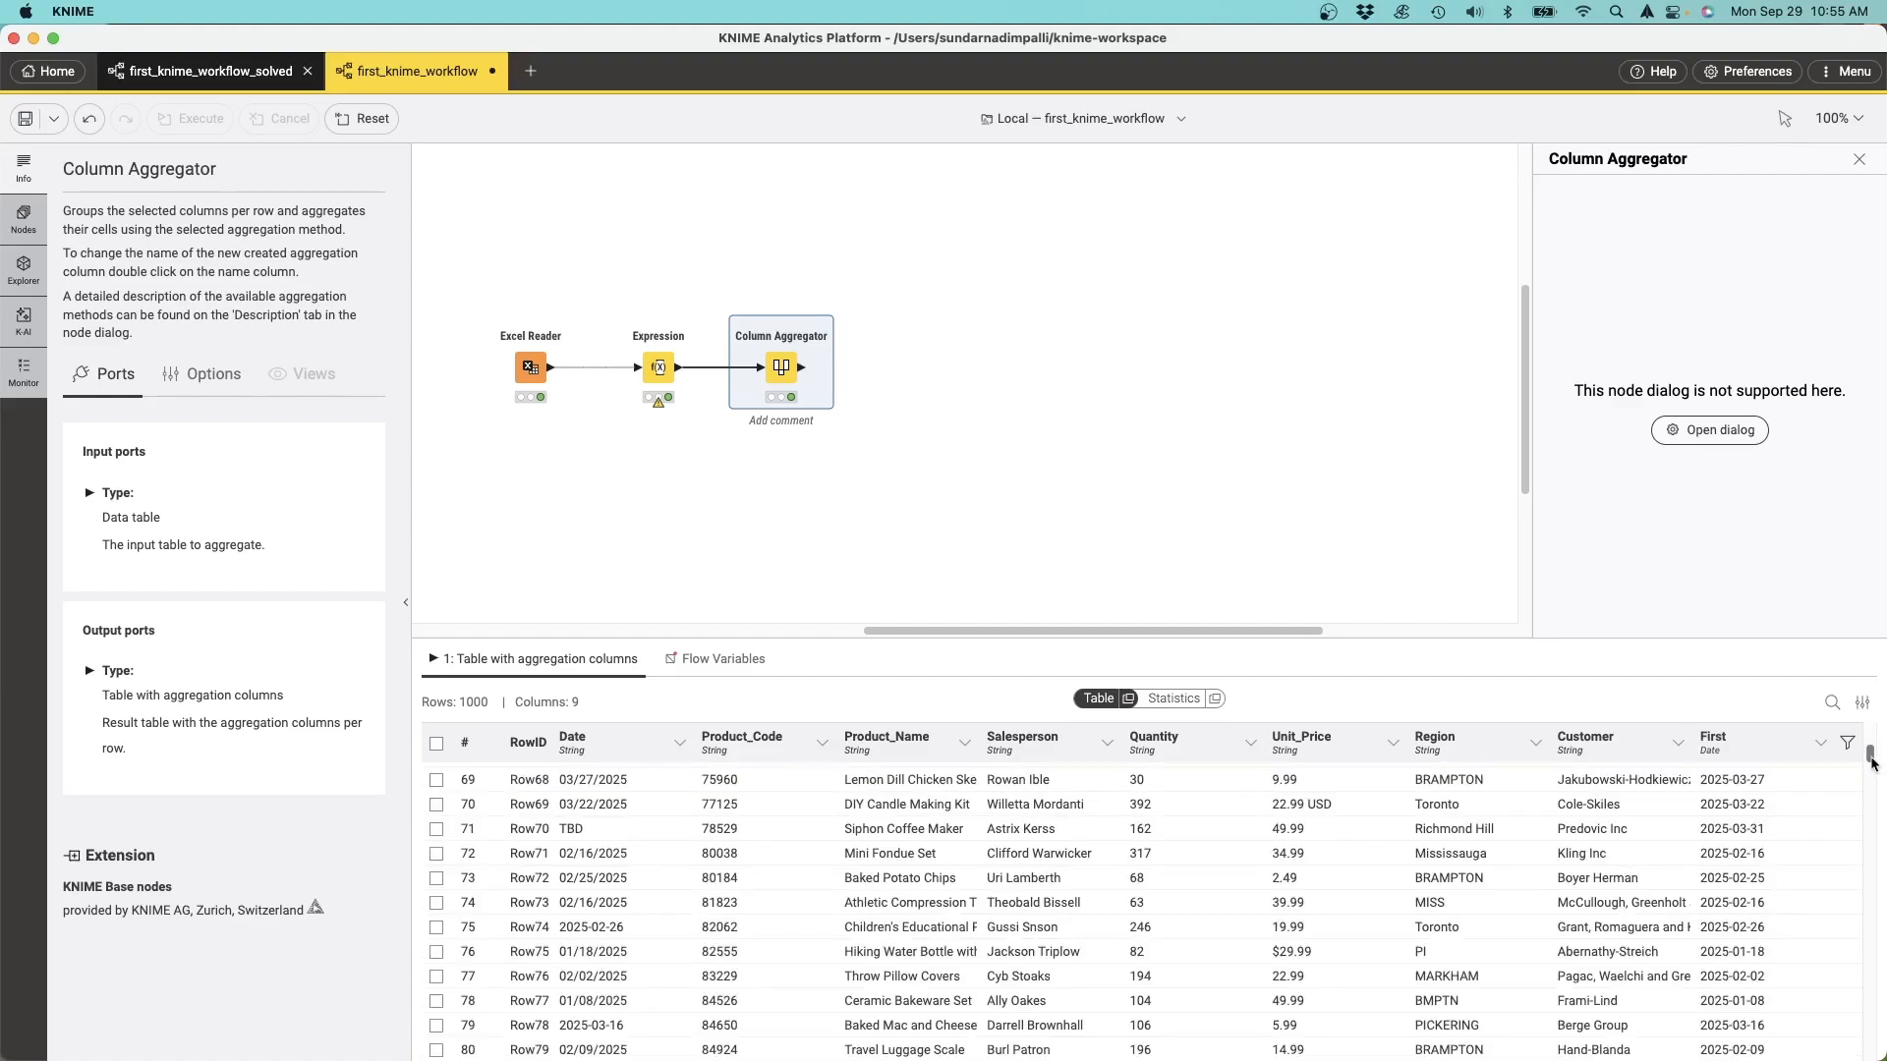
left_click_drag(1870, 756, 1873, 805)
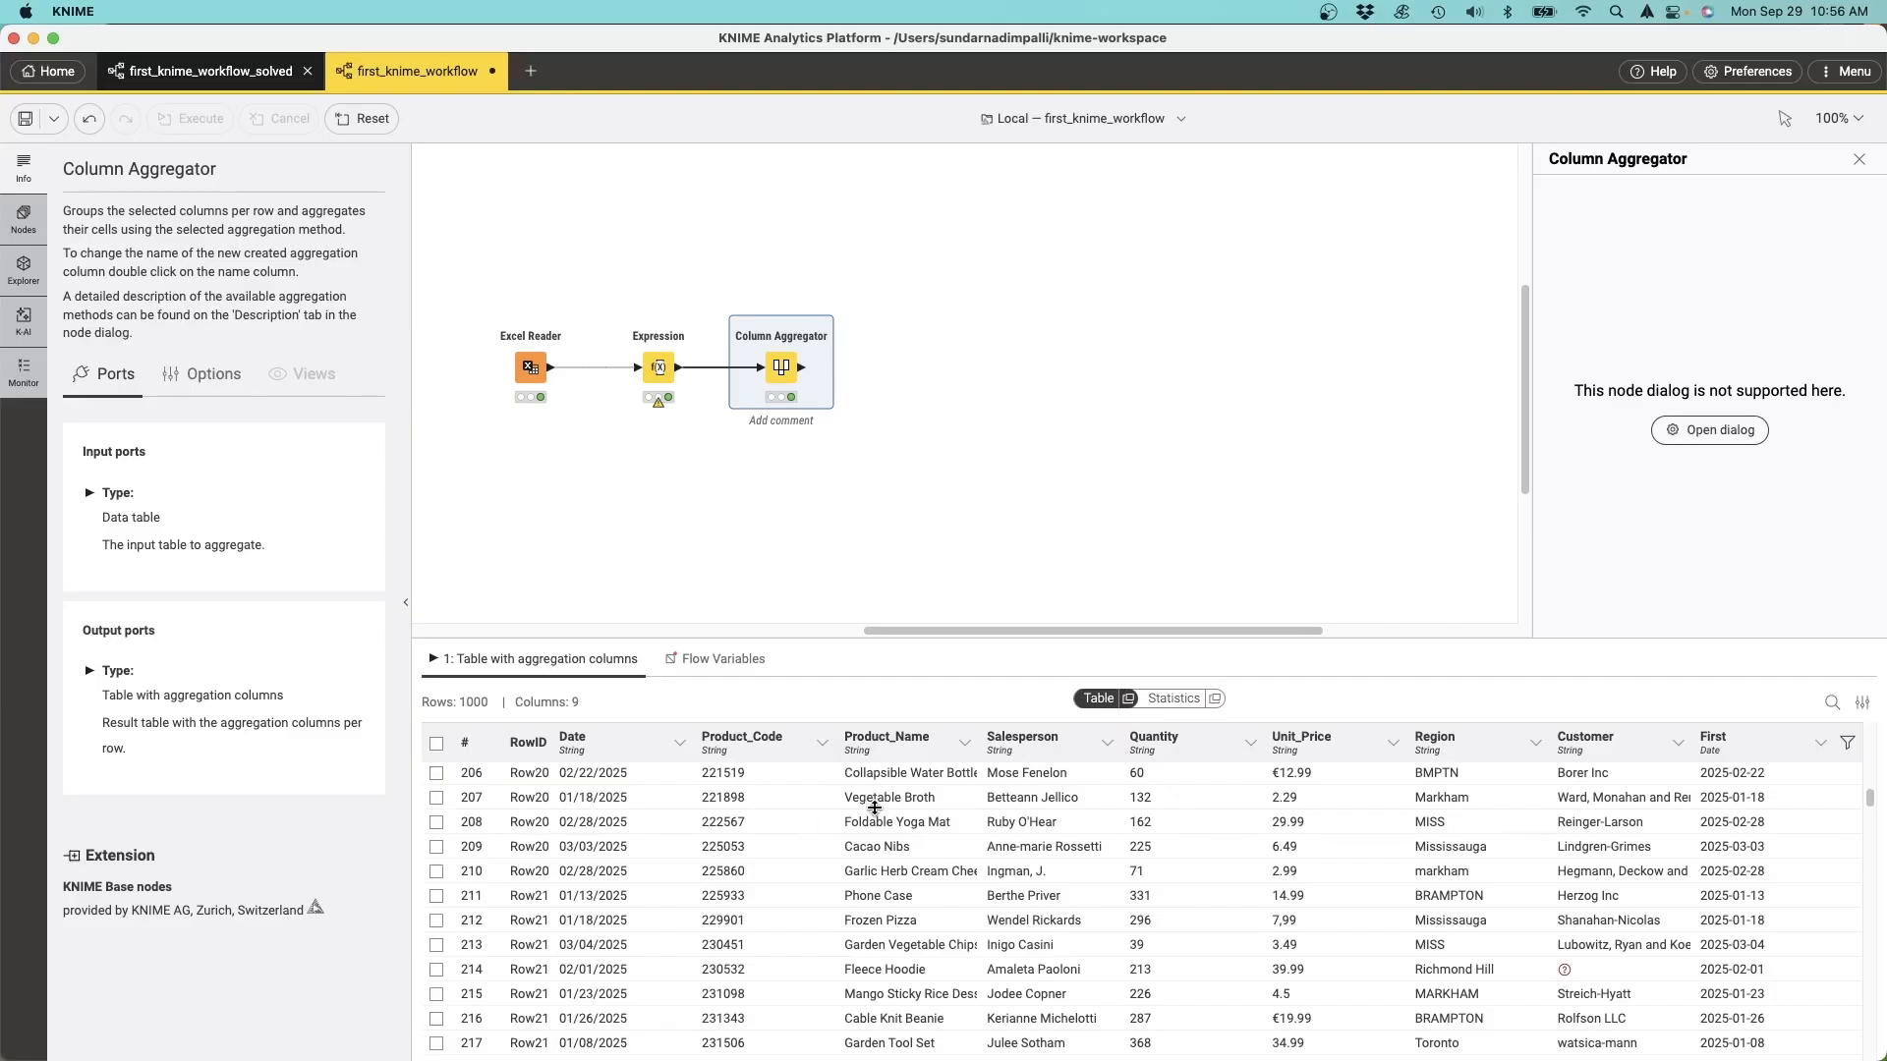
key("super+Tab")
left_click(548, 295)
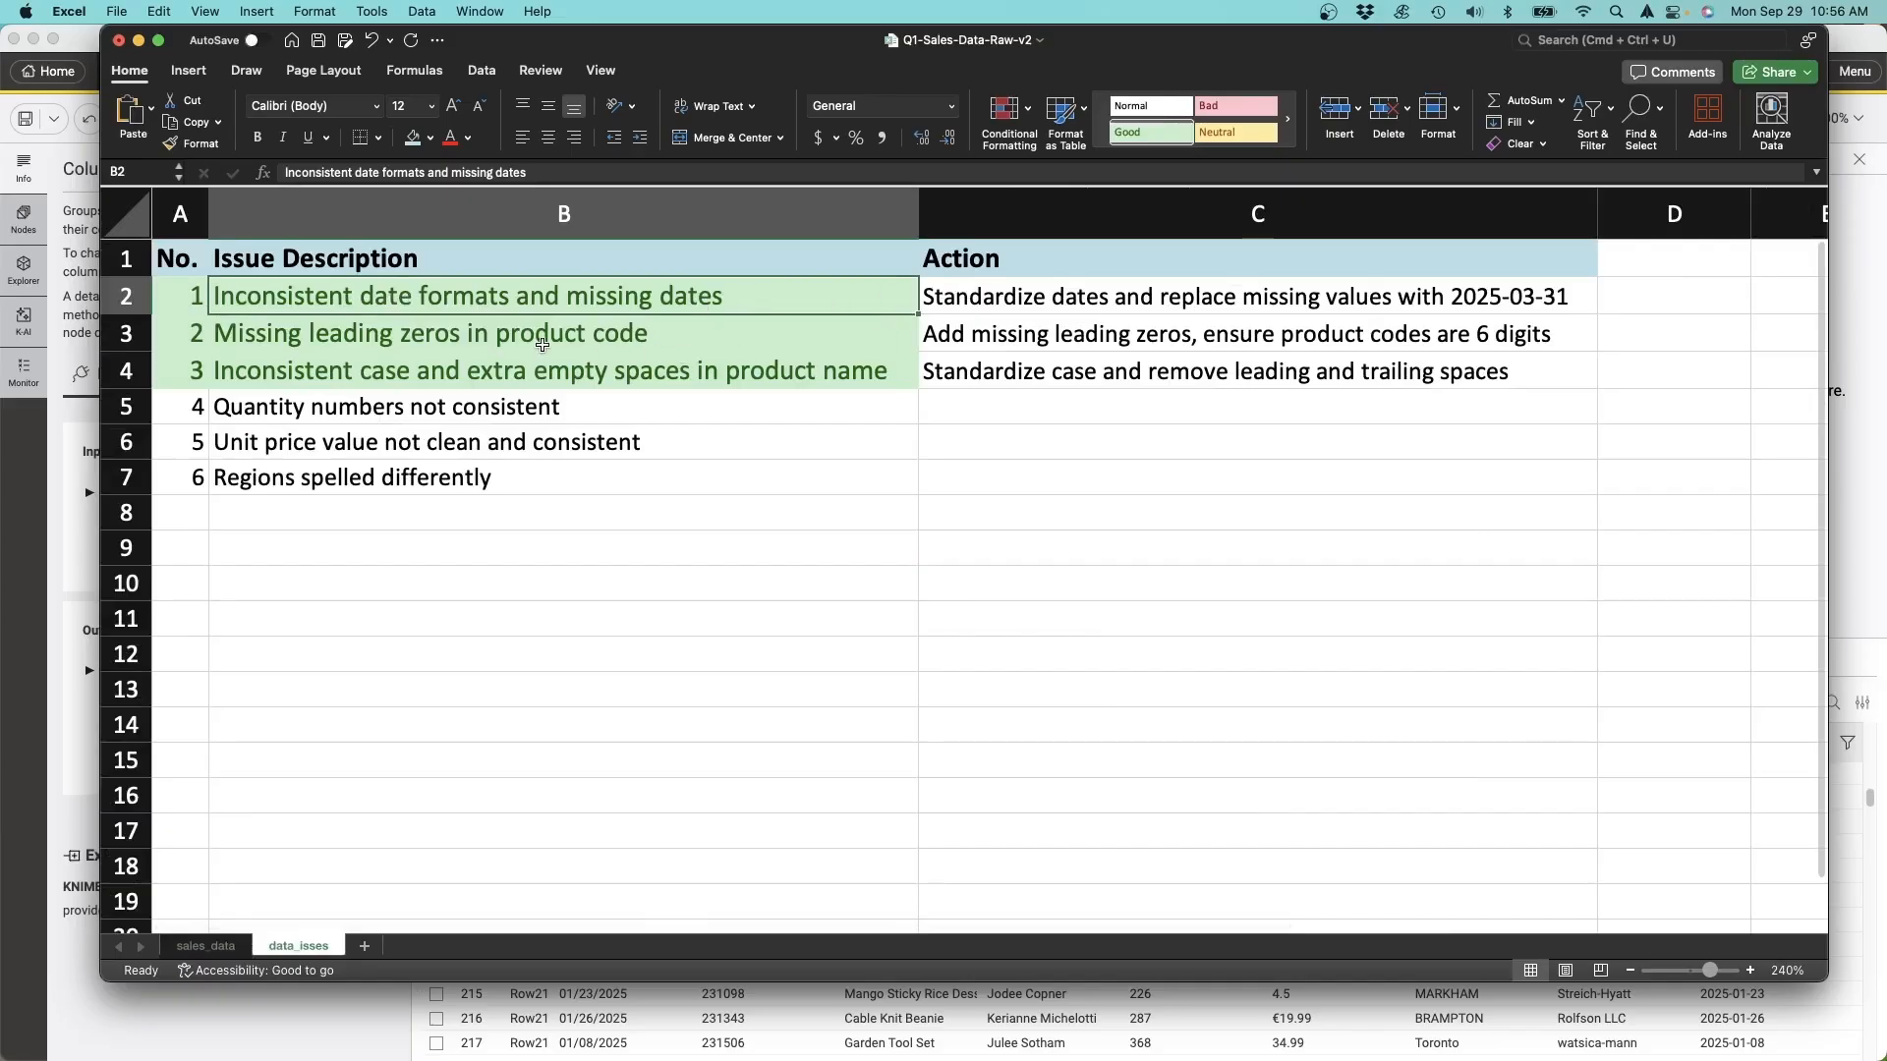
left_click(371, 336)
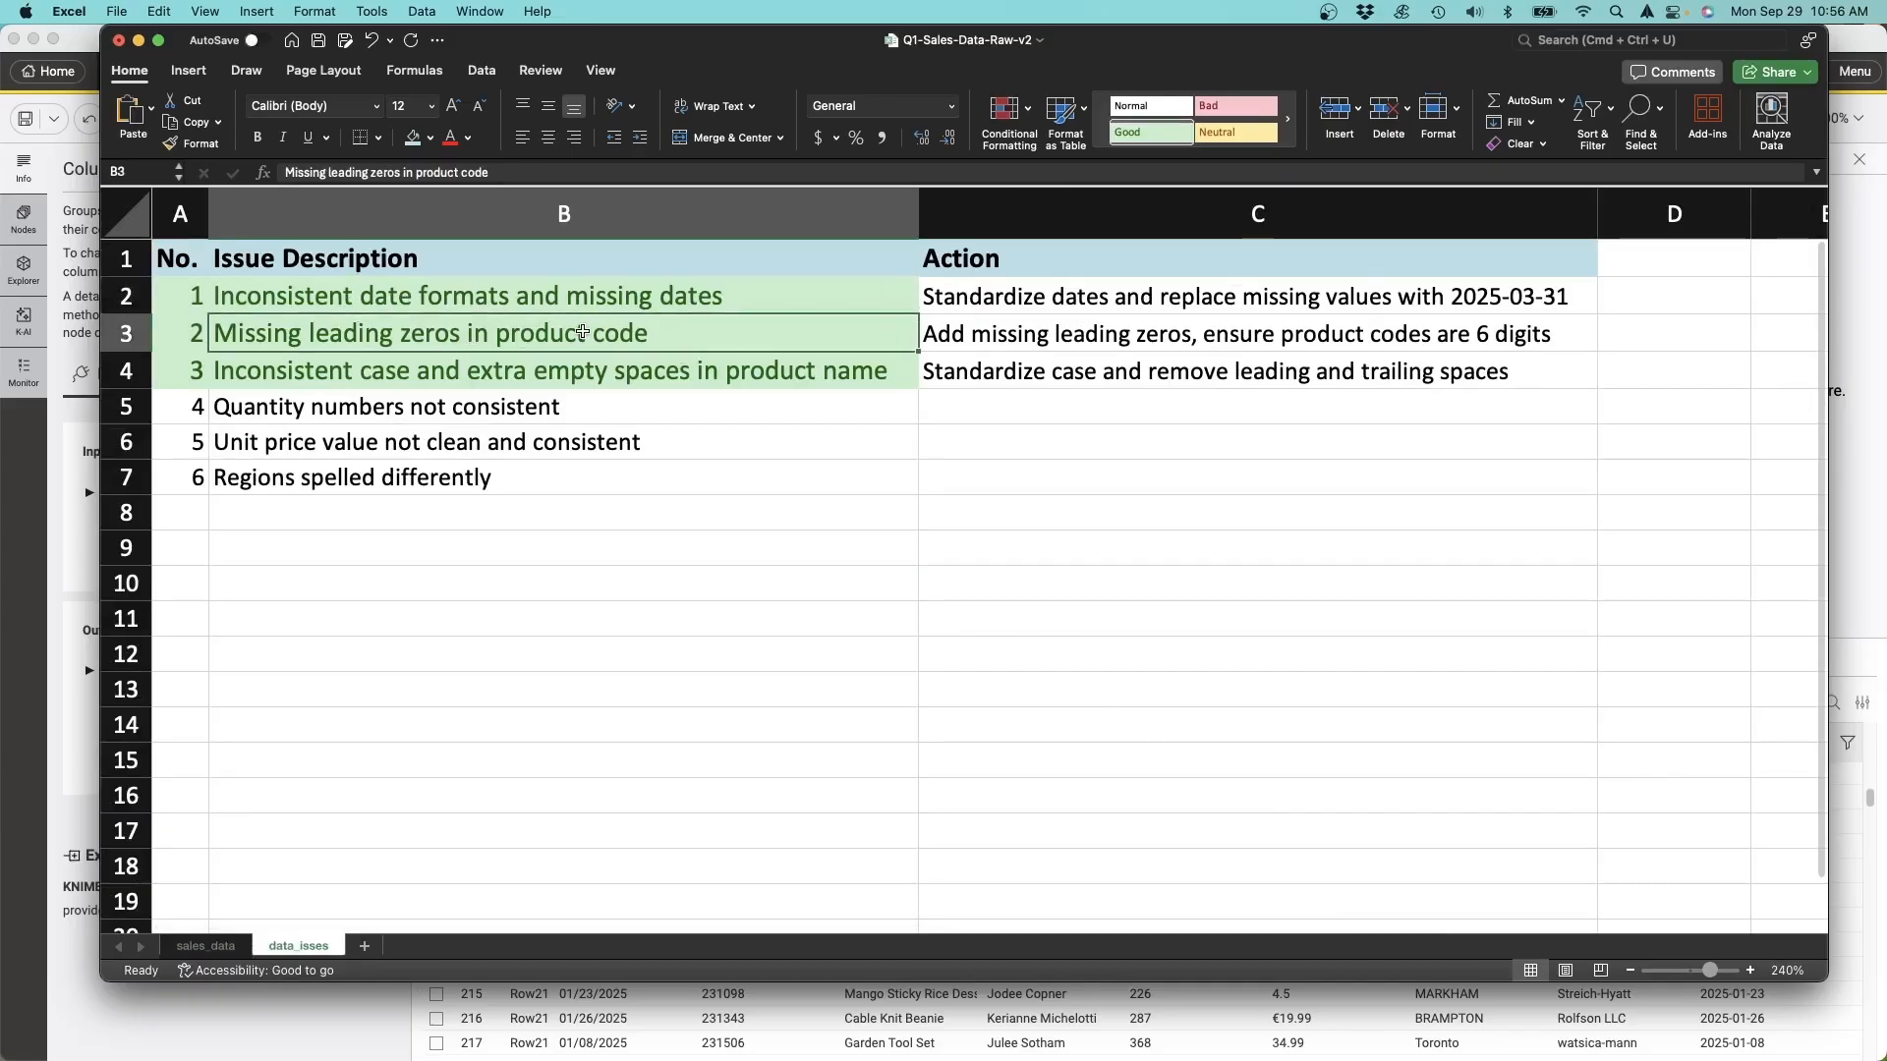
left_click(660, 380)
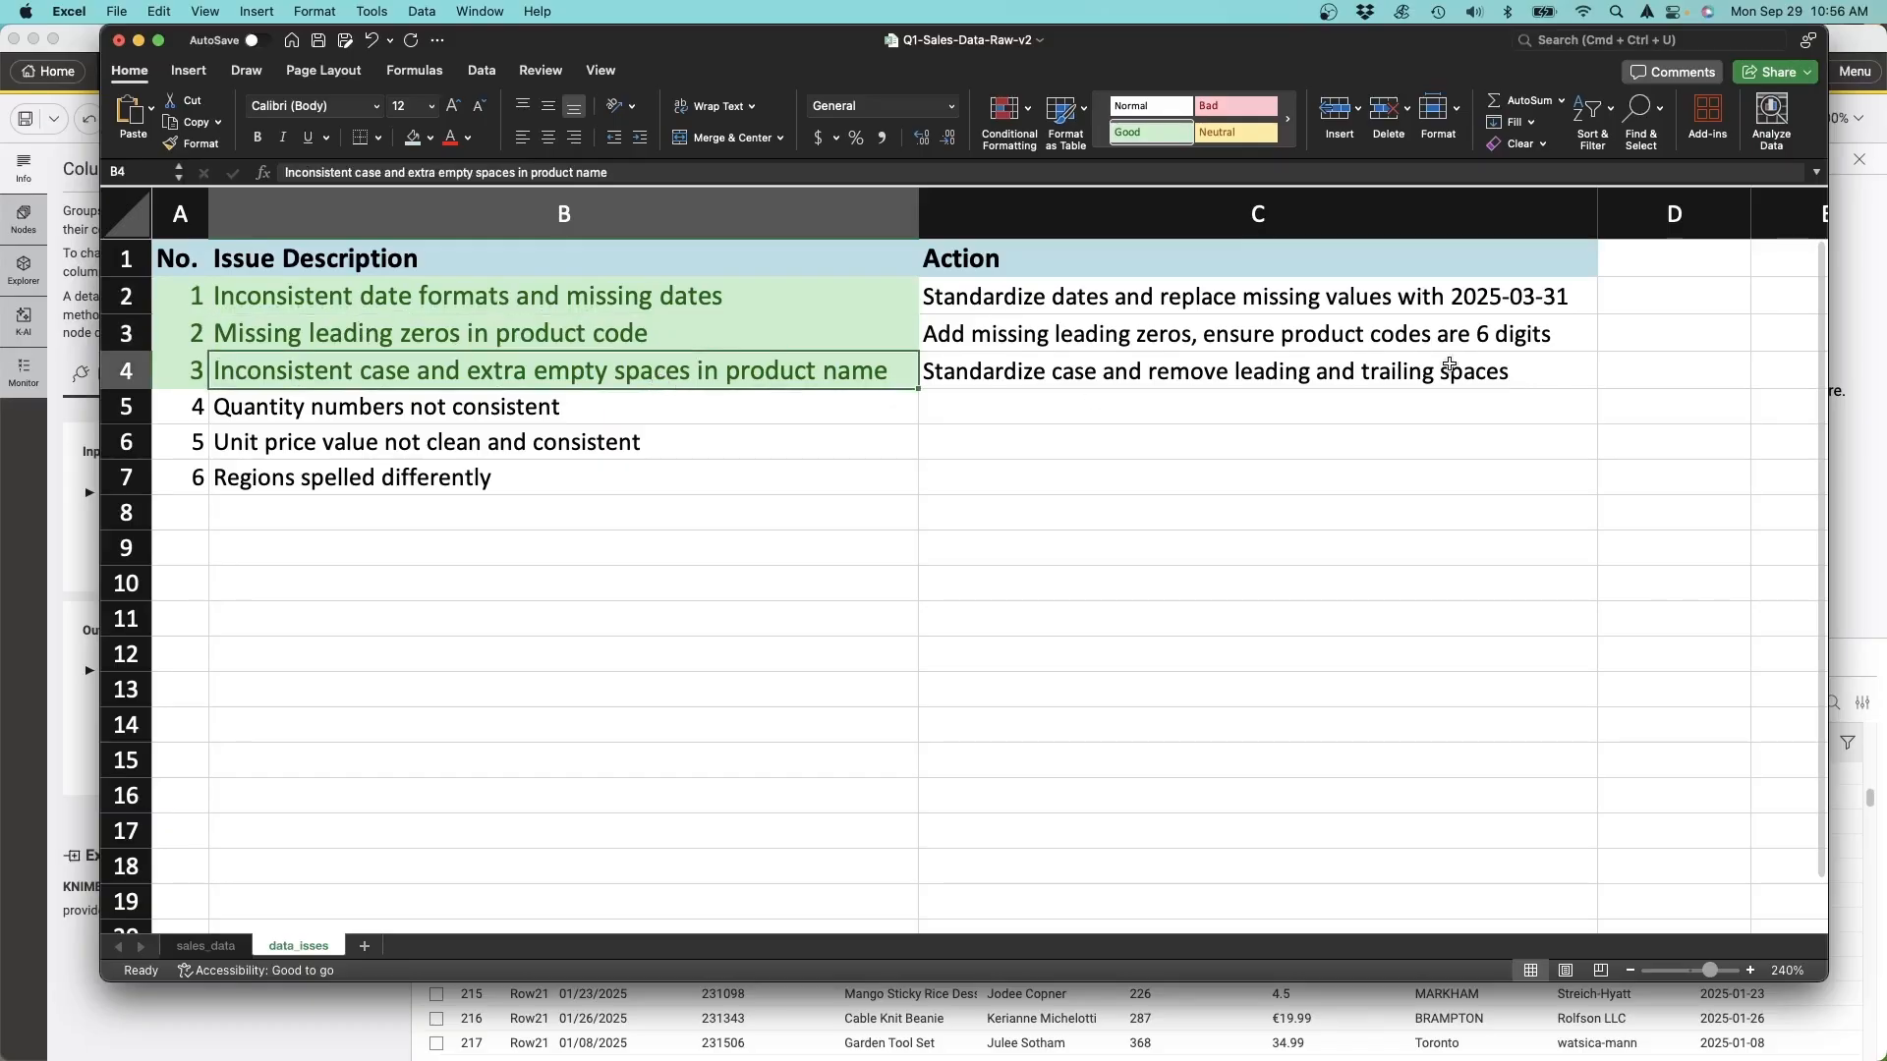
left_click(1879, 477)
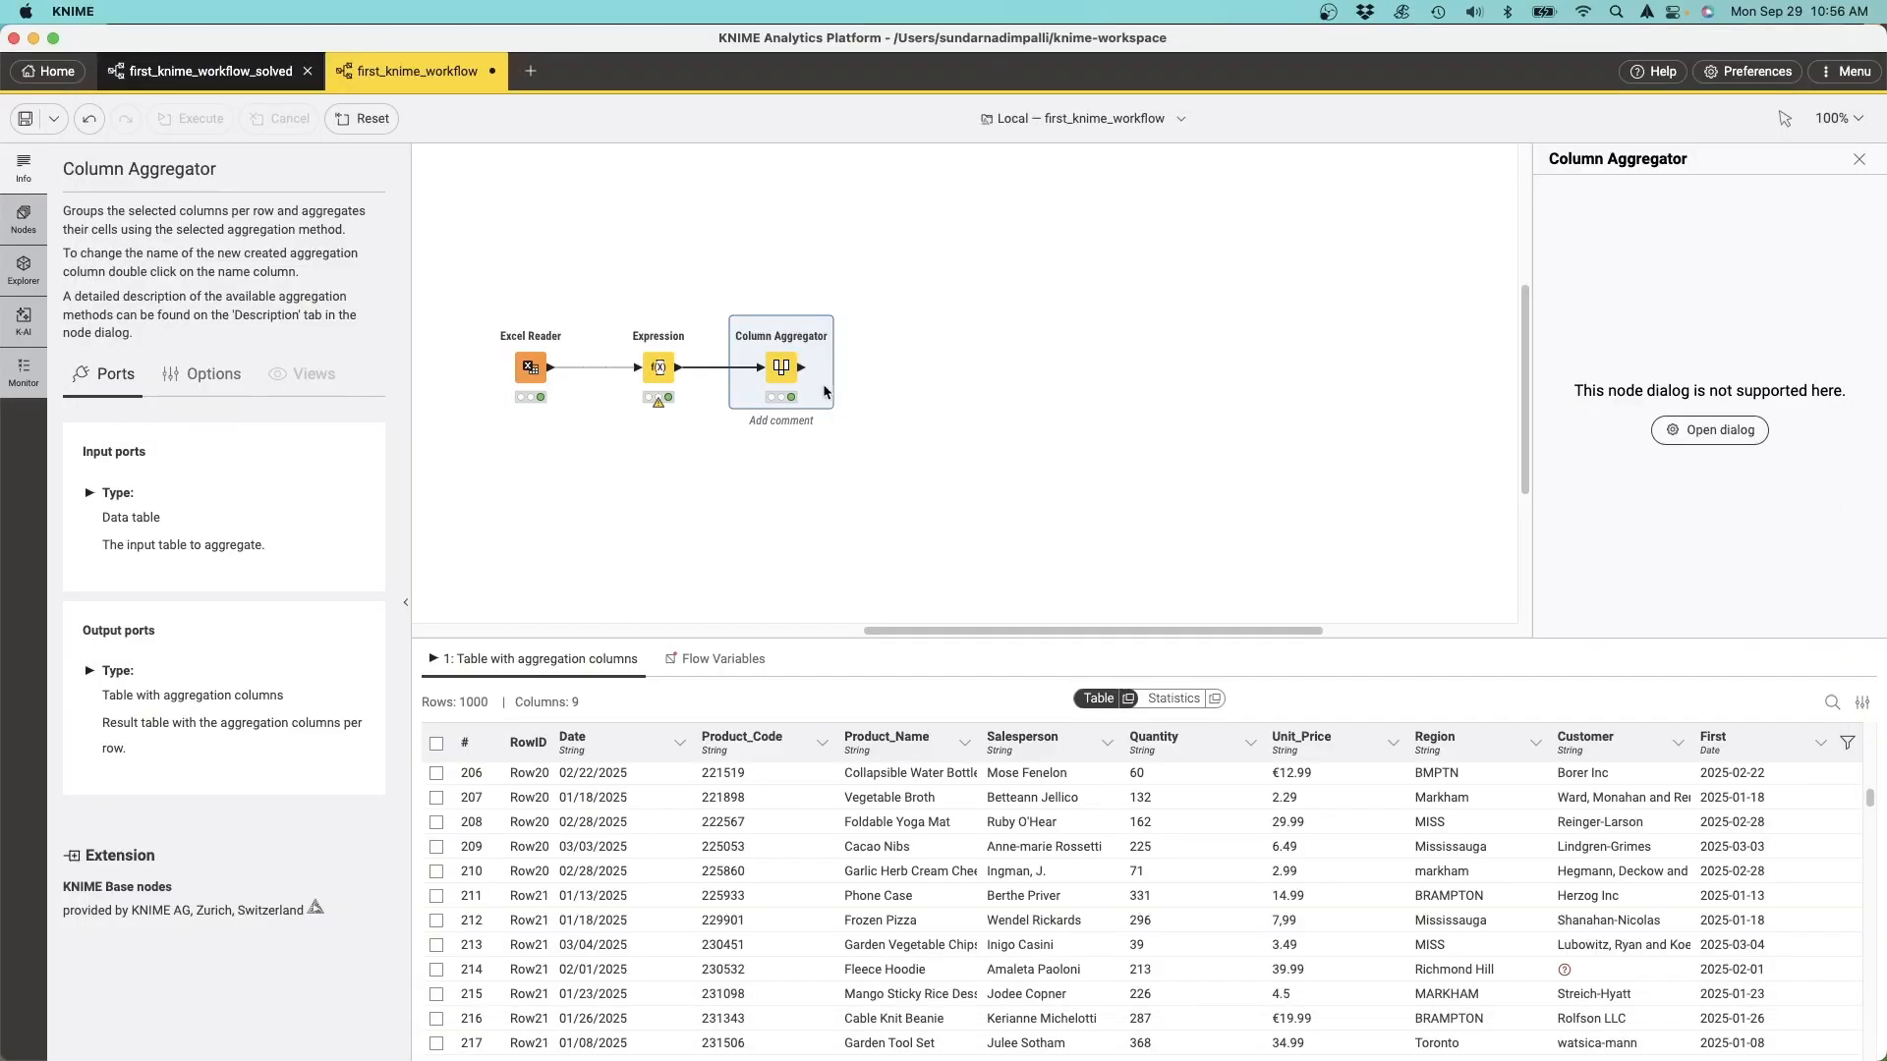
Step: Add an Expression node connected to the Column Aggregator's output and open its full expression editor
left_click_drag(806, 374, 887, 374)
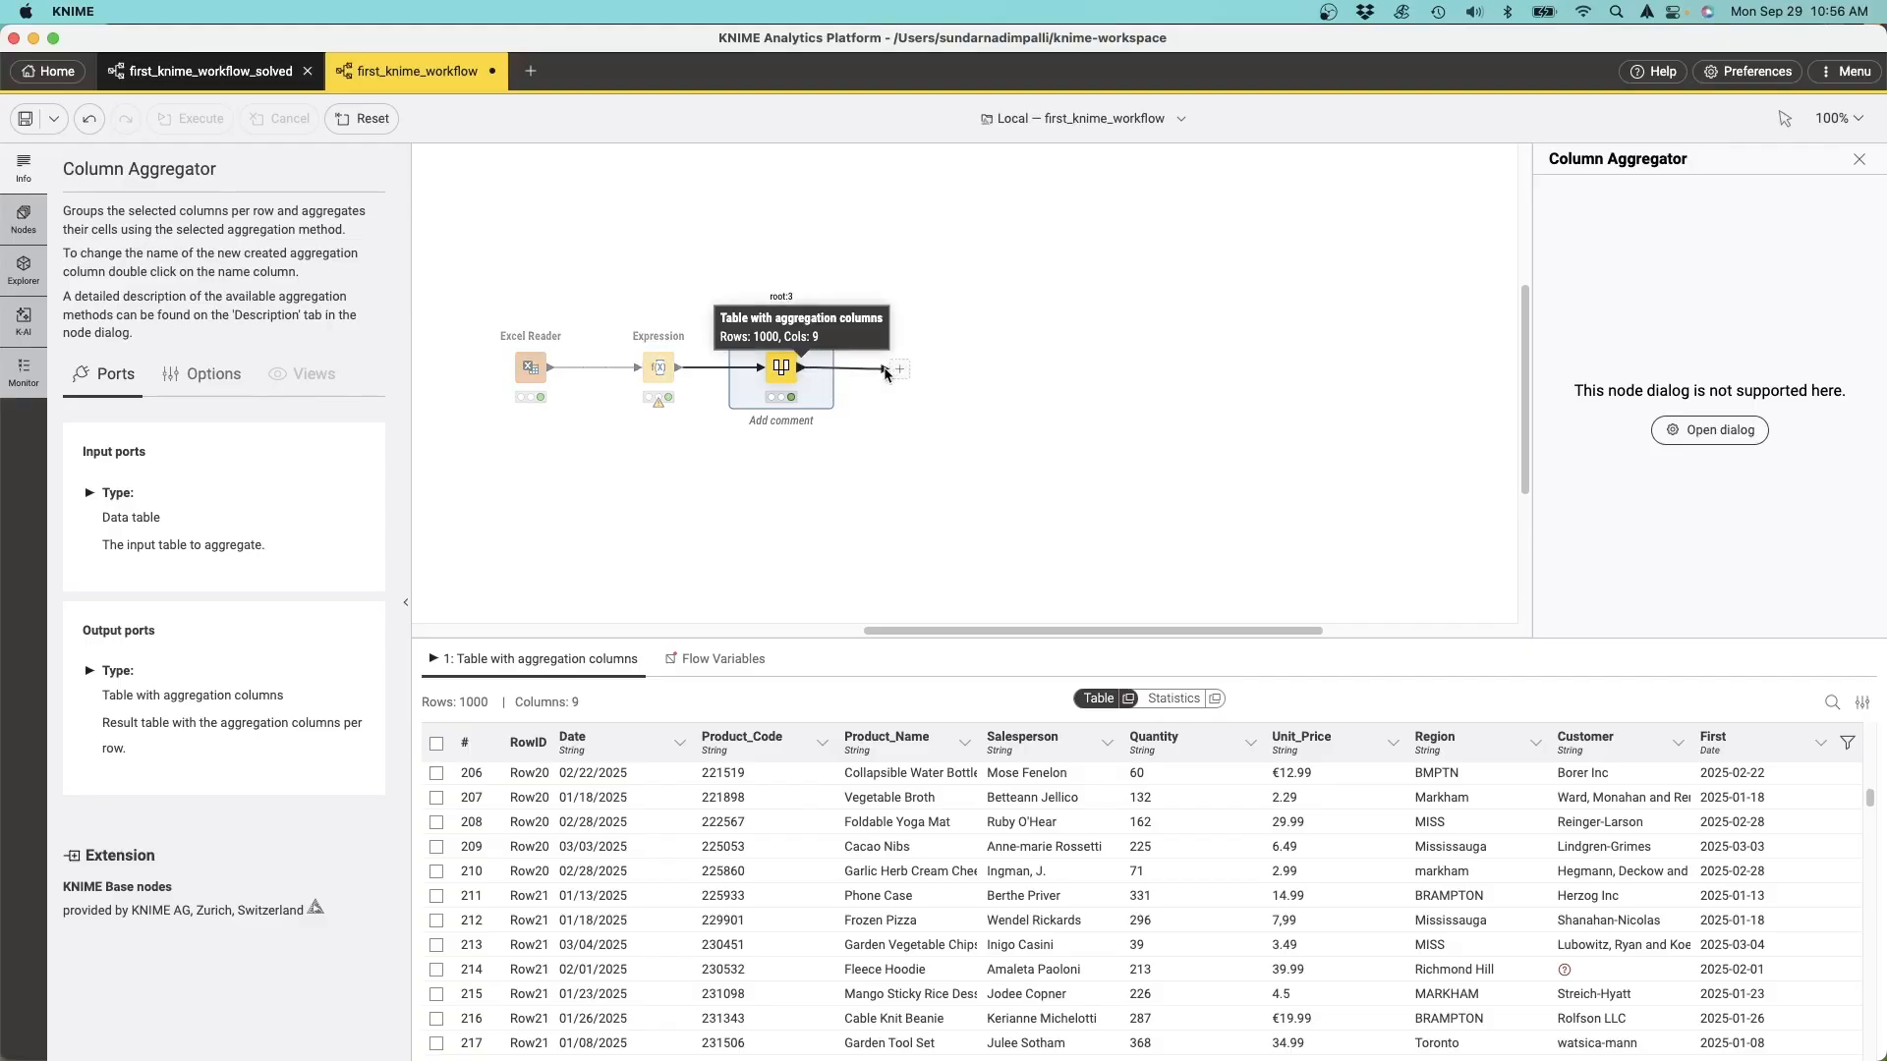
left_click_drag(884, 374, 887, 374)
type("exp")
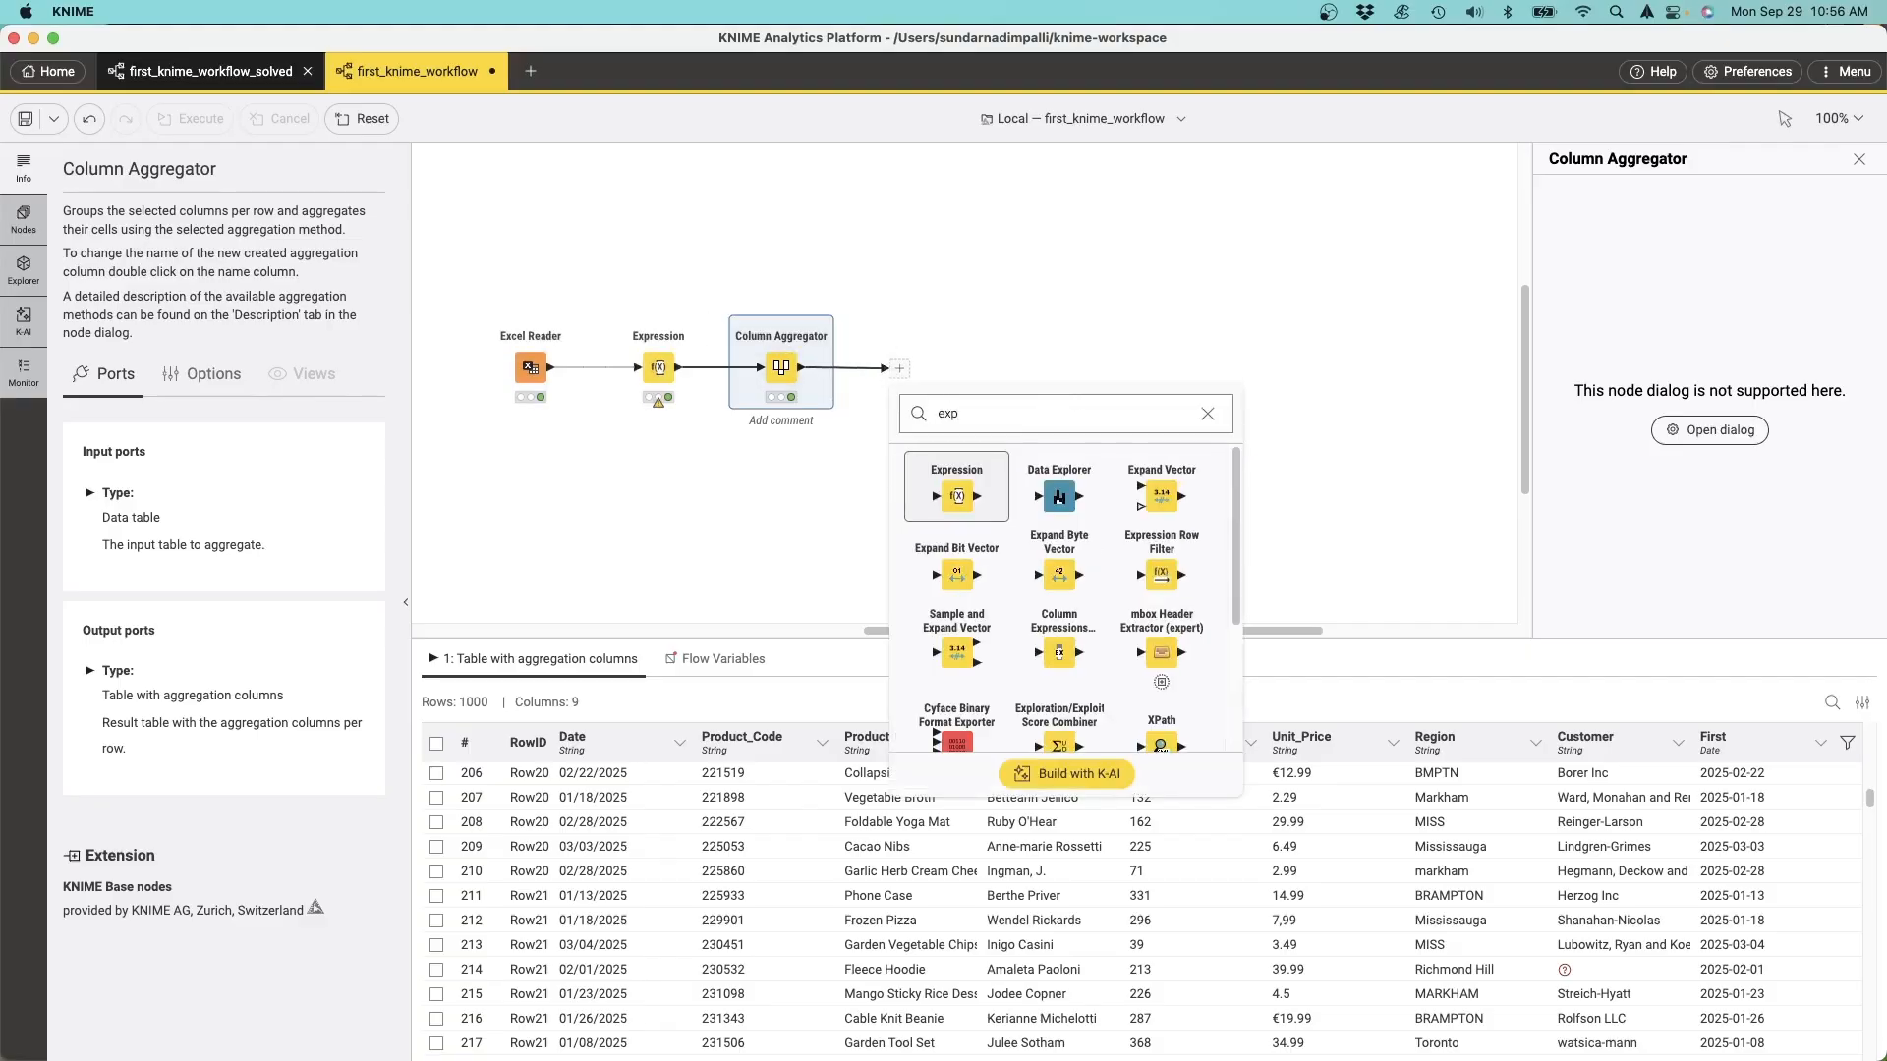
left_click(956, 485)
left_click(1830, 159)
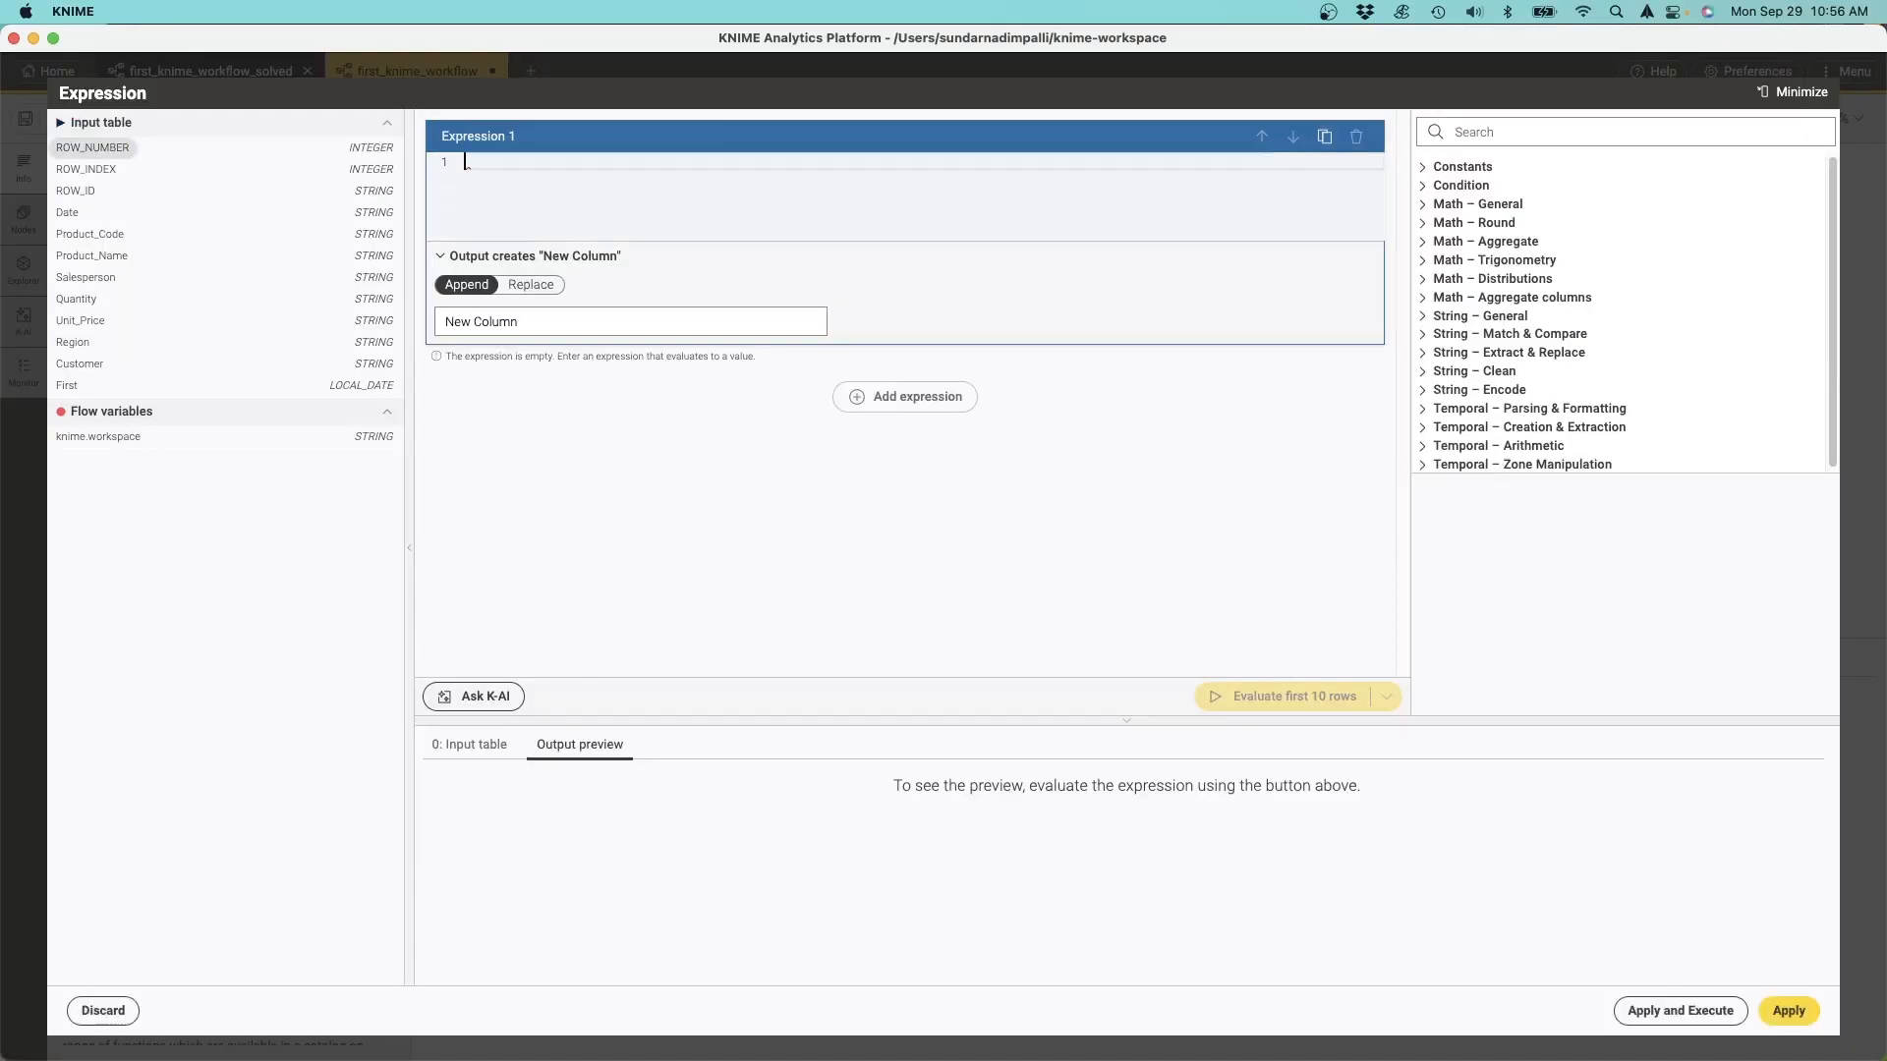
Step: Write a pad_start expression that left-pads Product_Code to 6 characters with "0"
left_click(1515, 137)
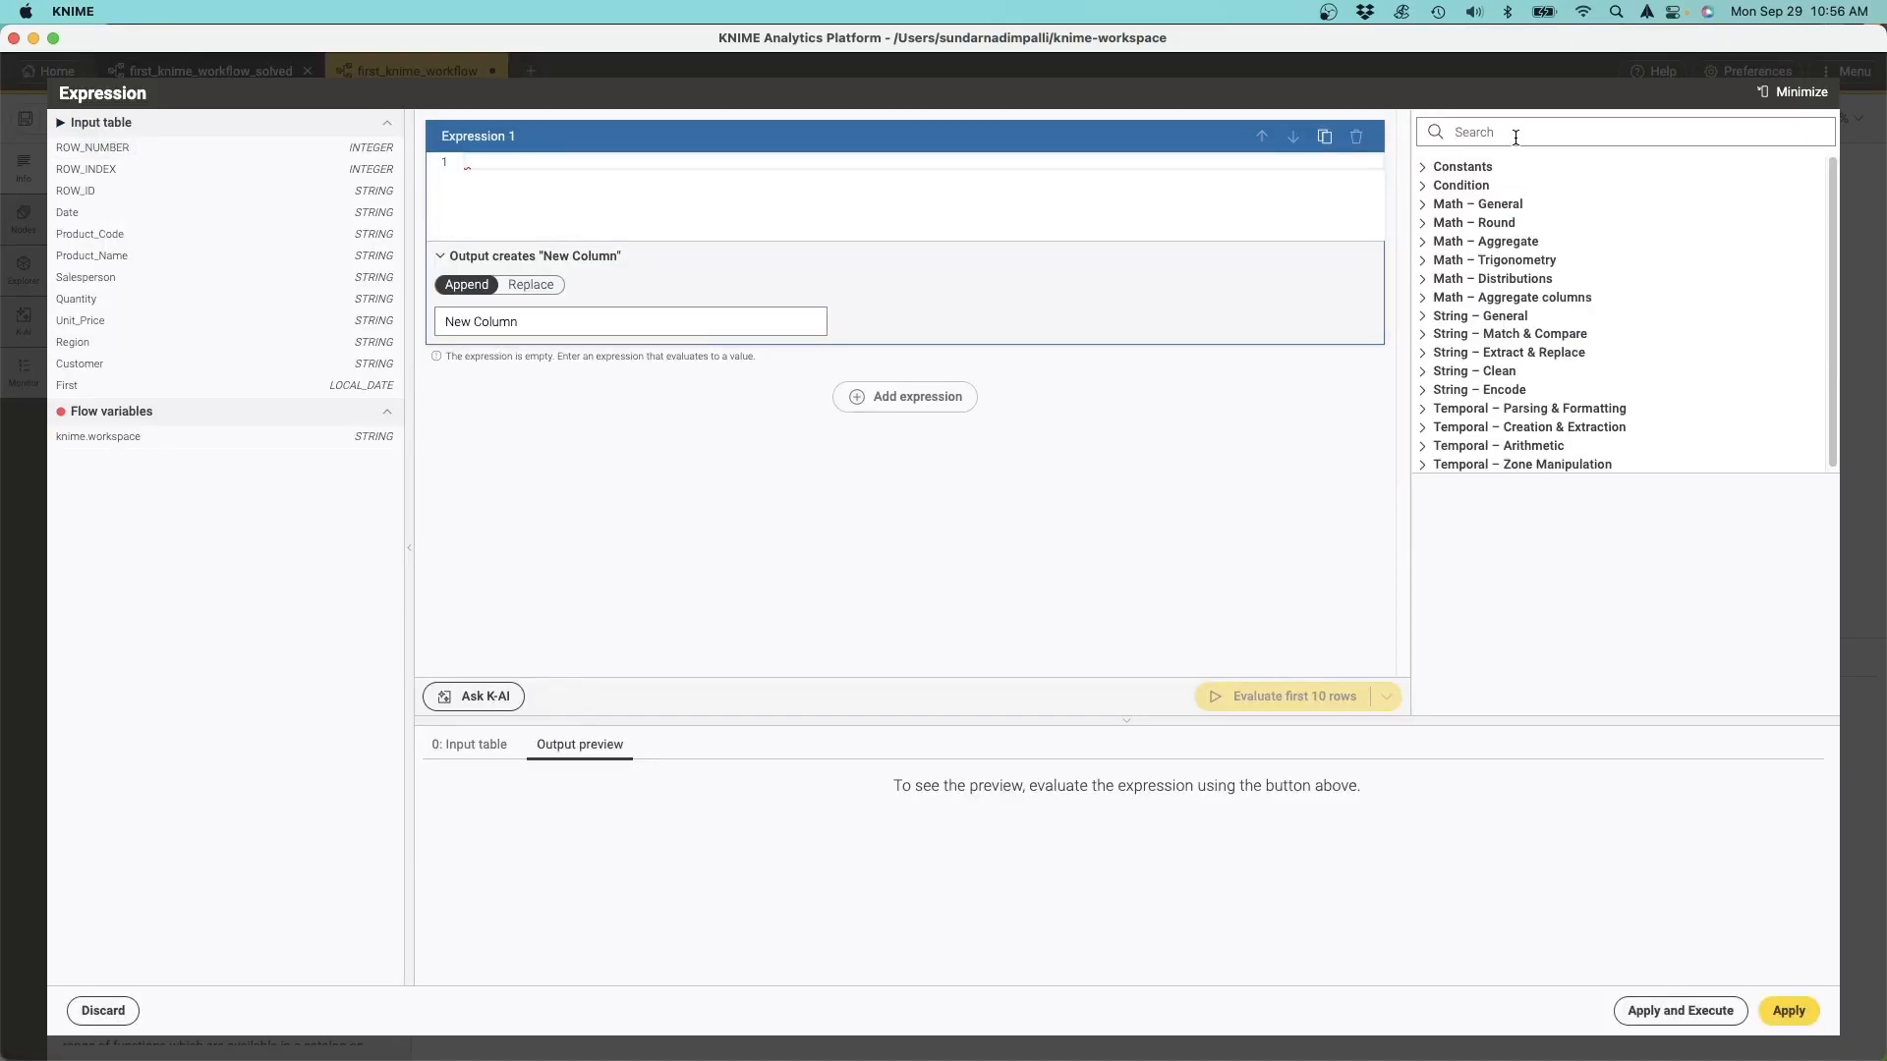
type("pad")
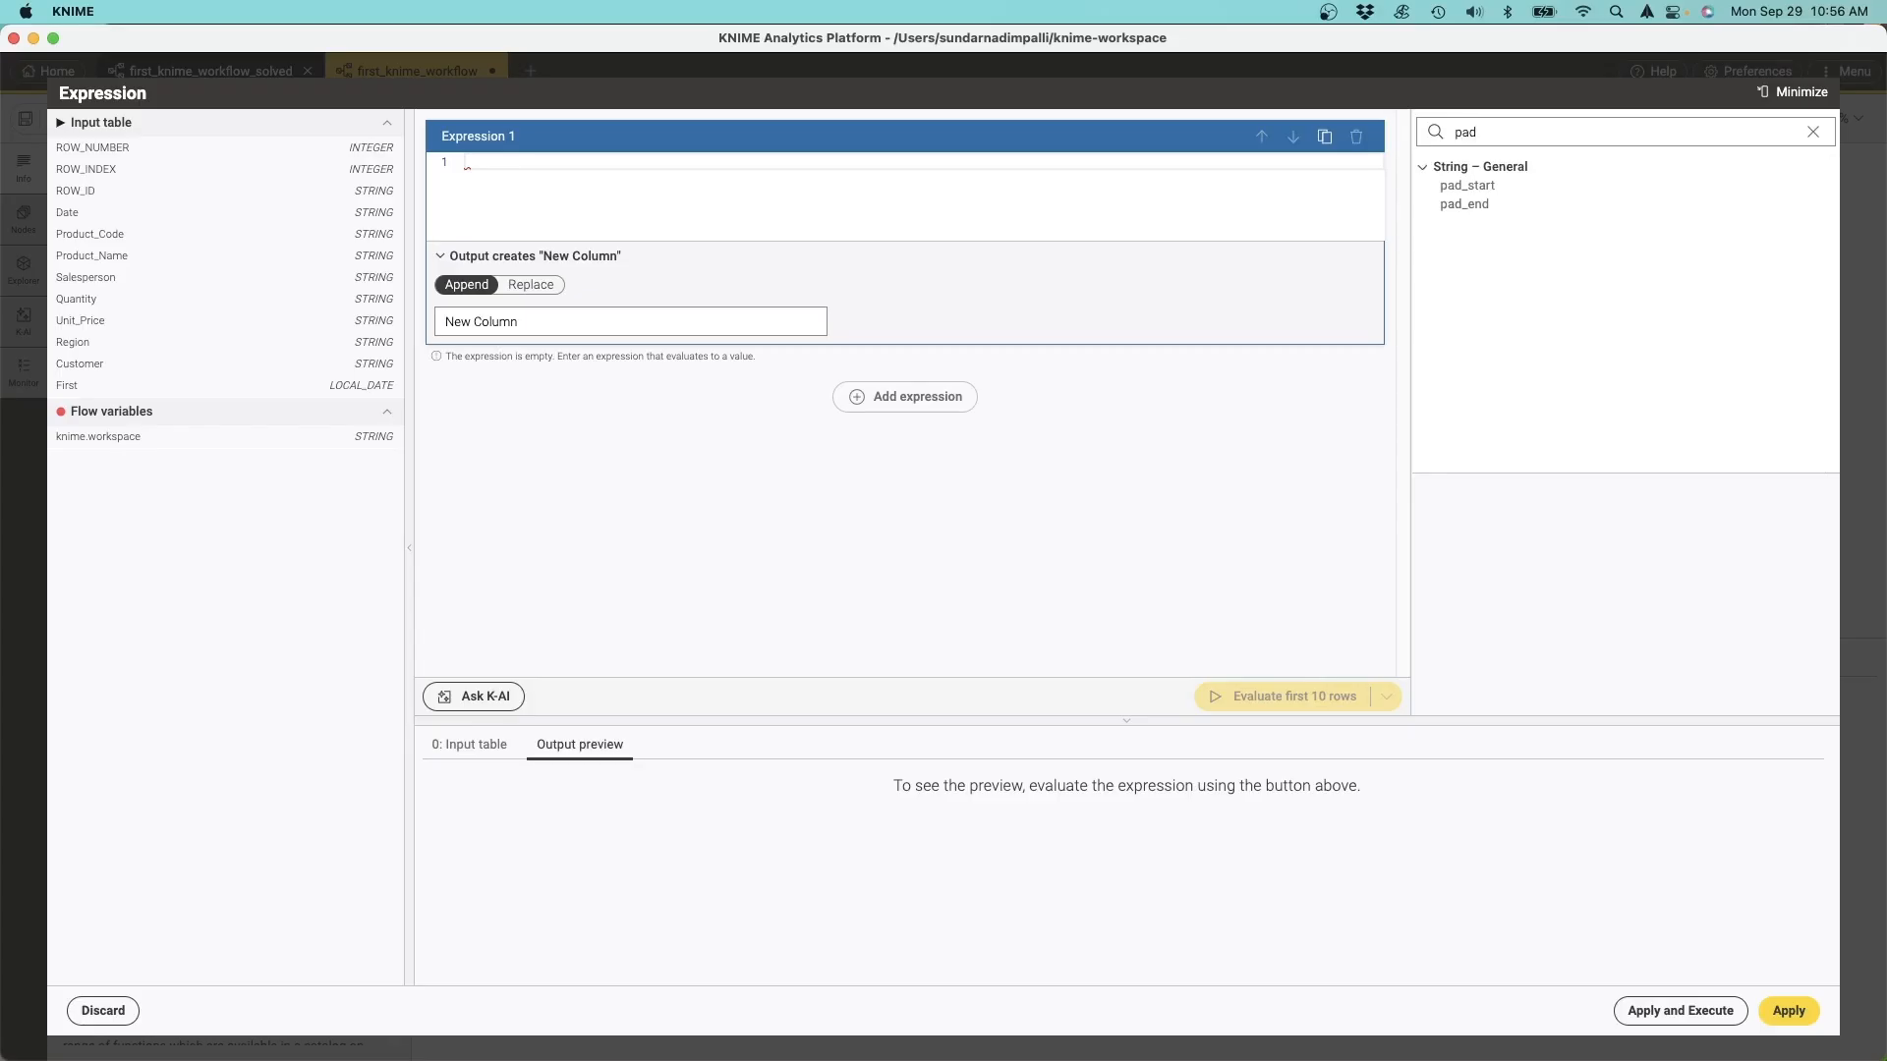
double_click(1468, 185)
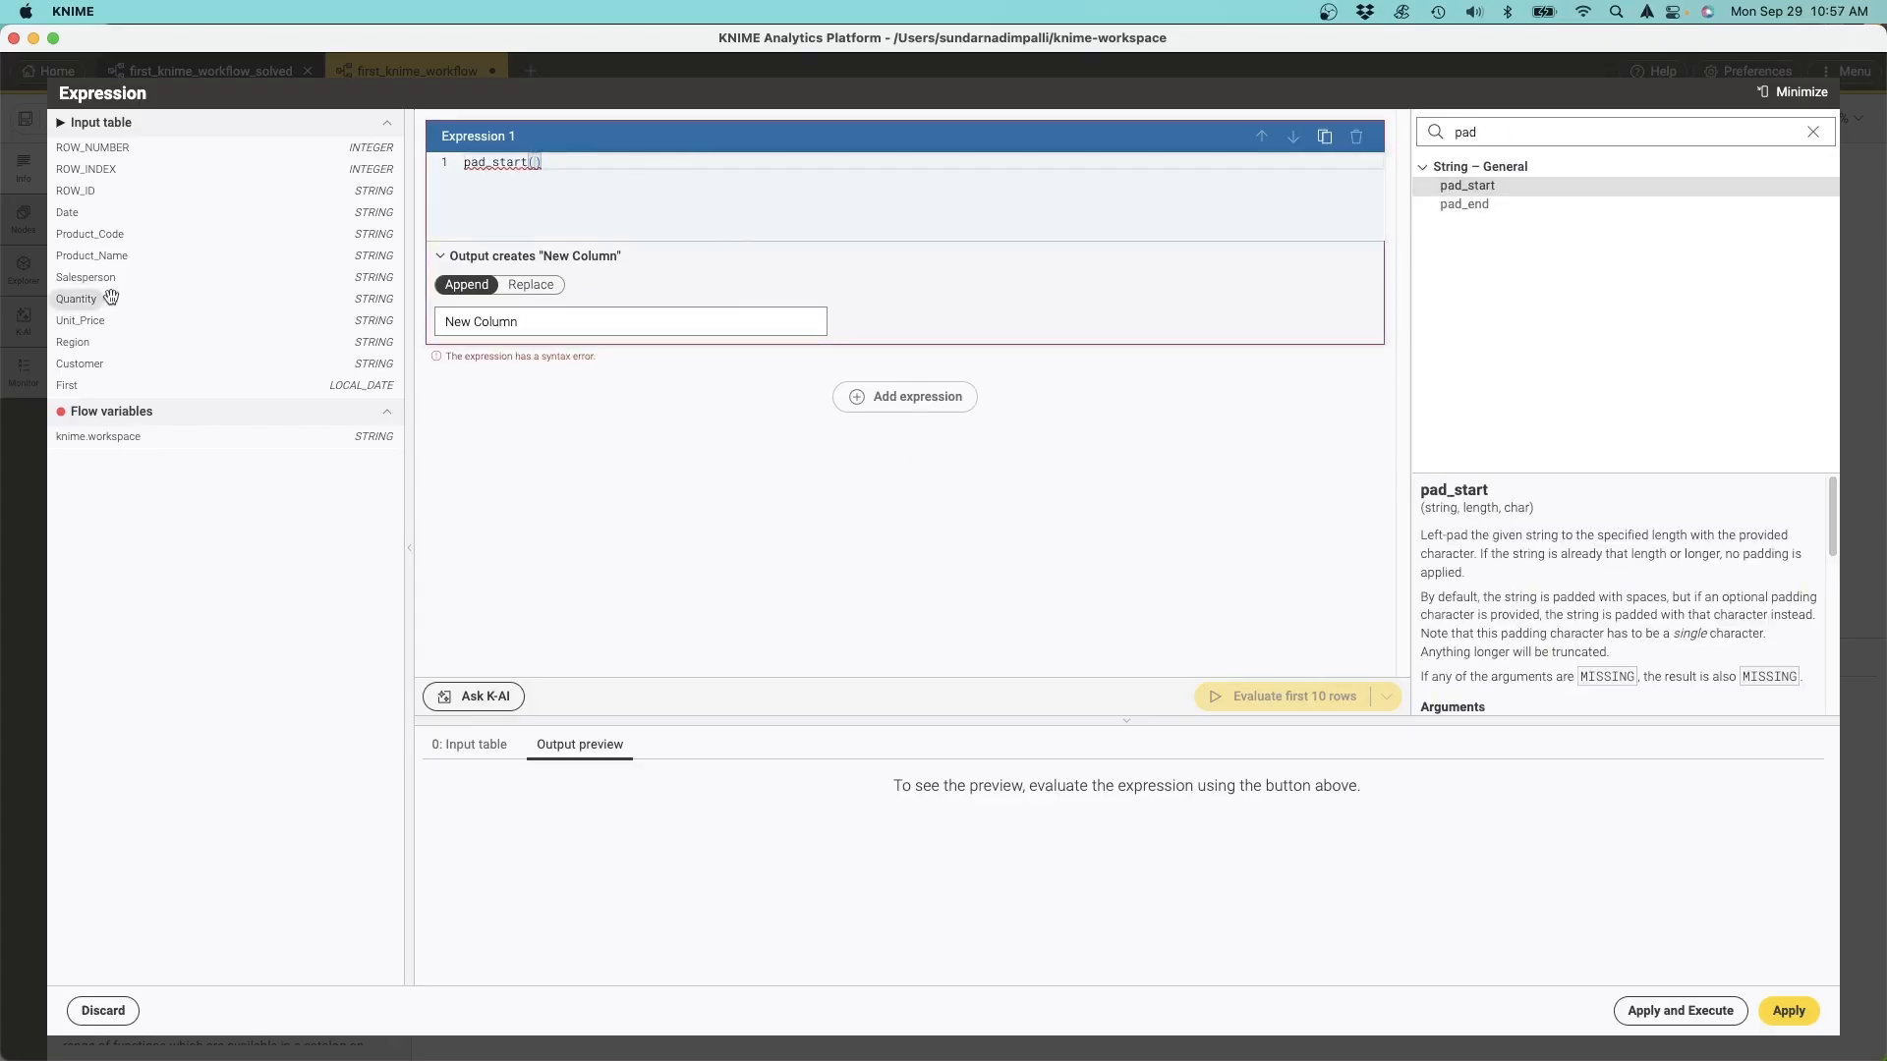
left_click_drag(108, 233, 654, 196)
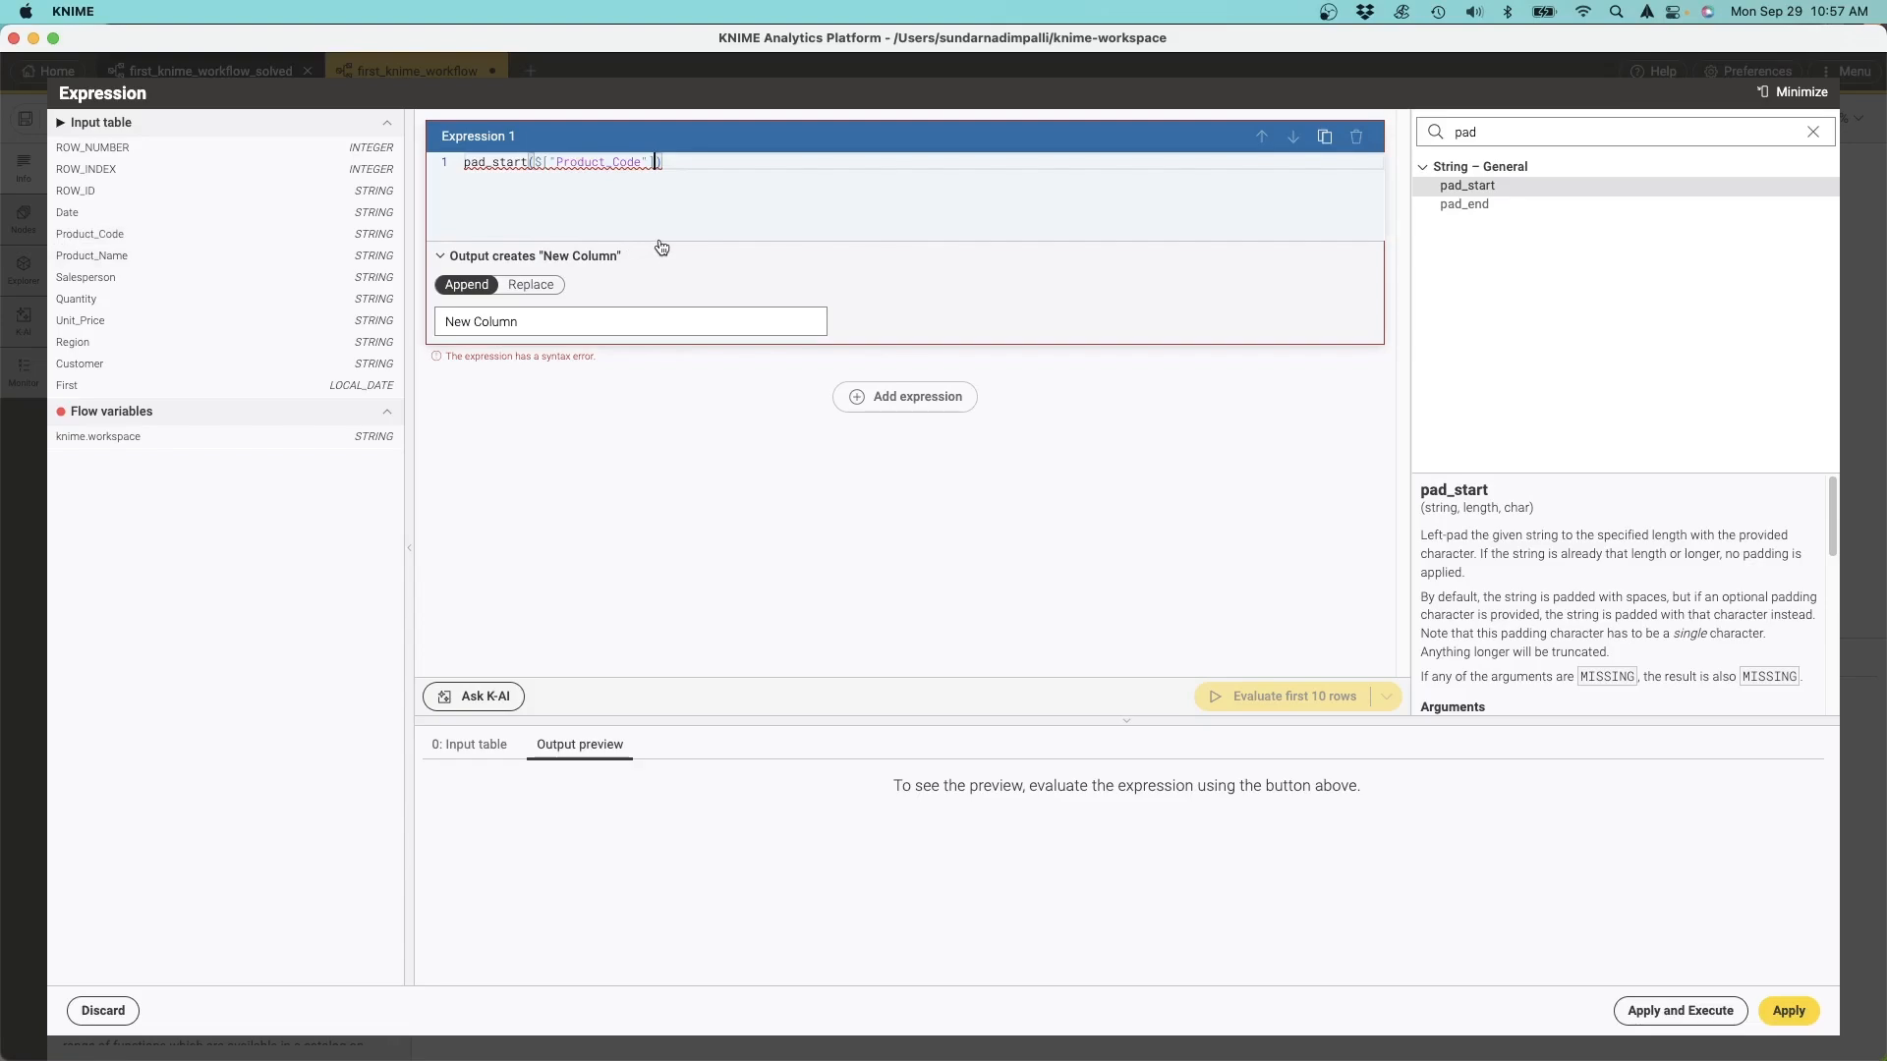
type(", 6")
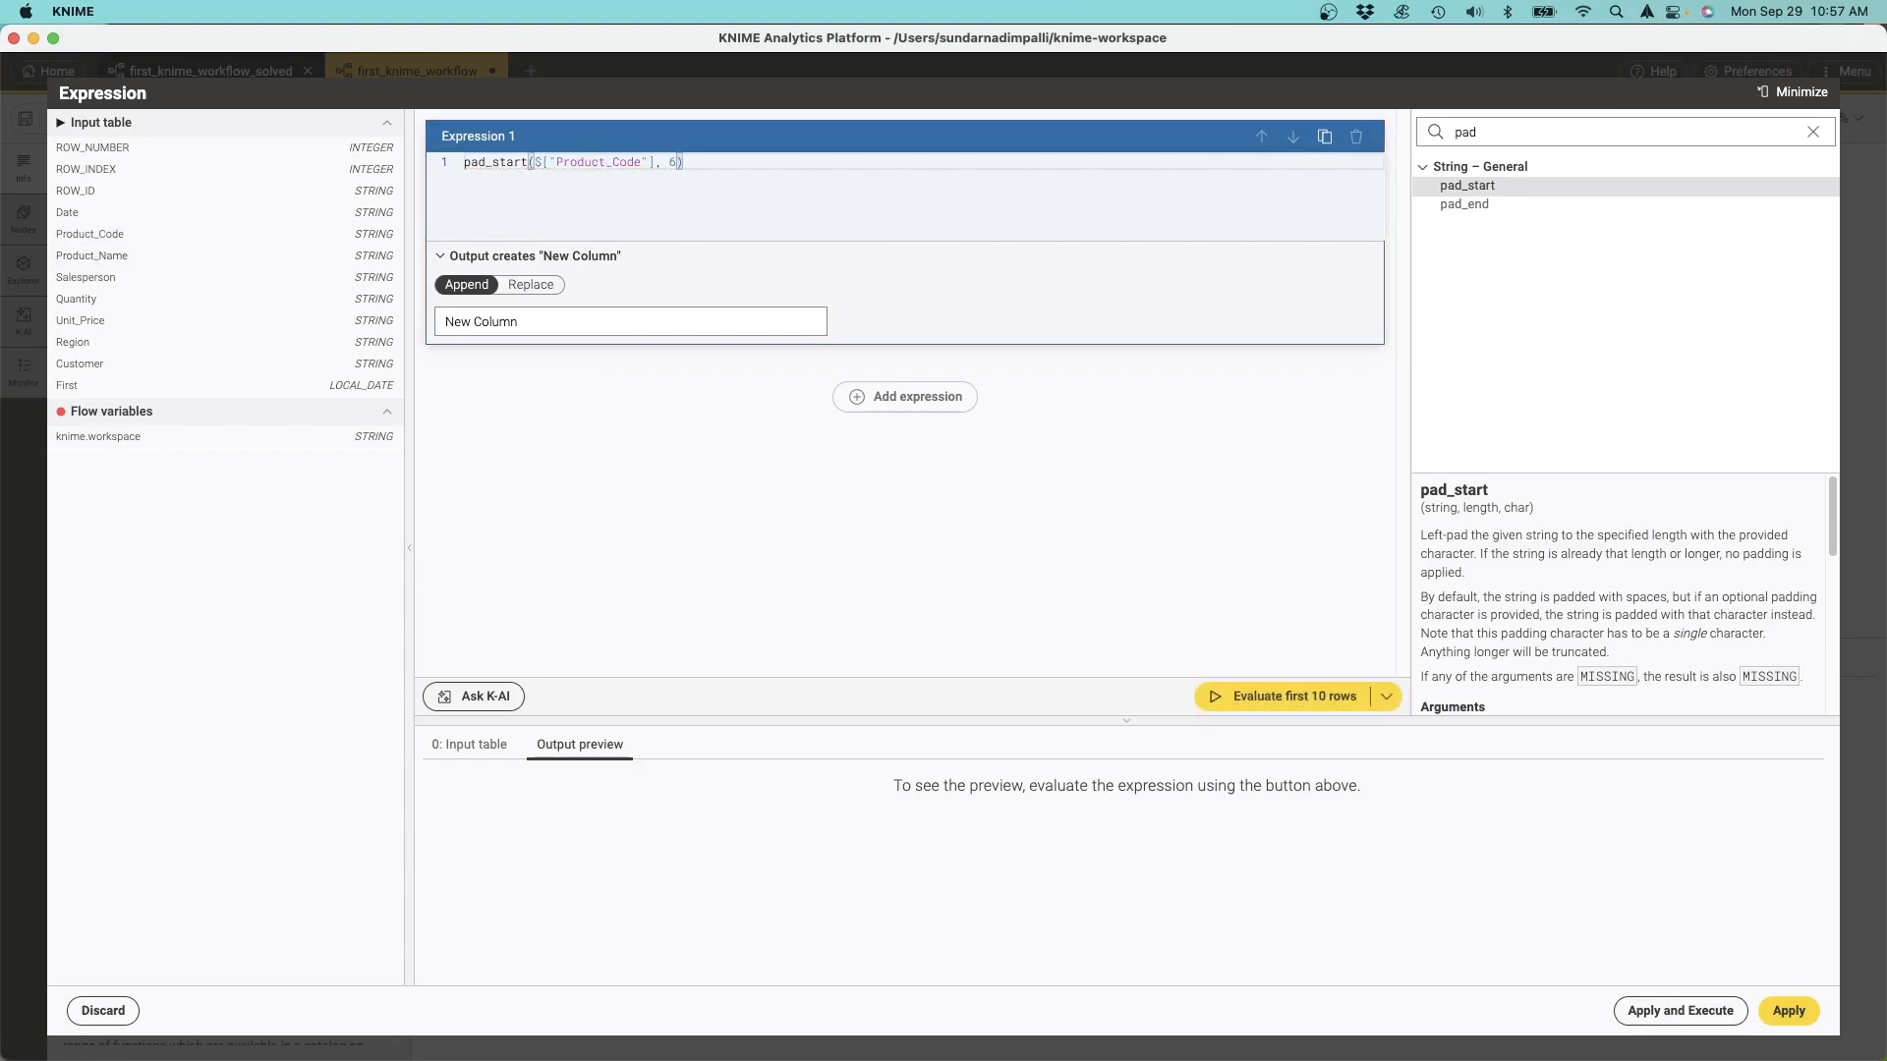
type(", \"0\"")
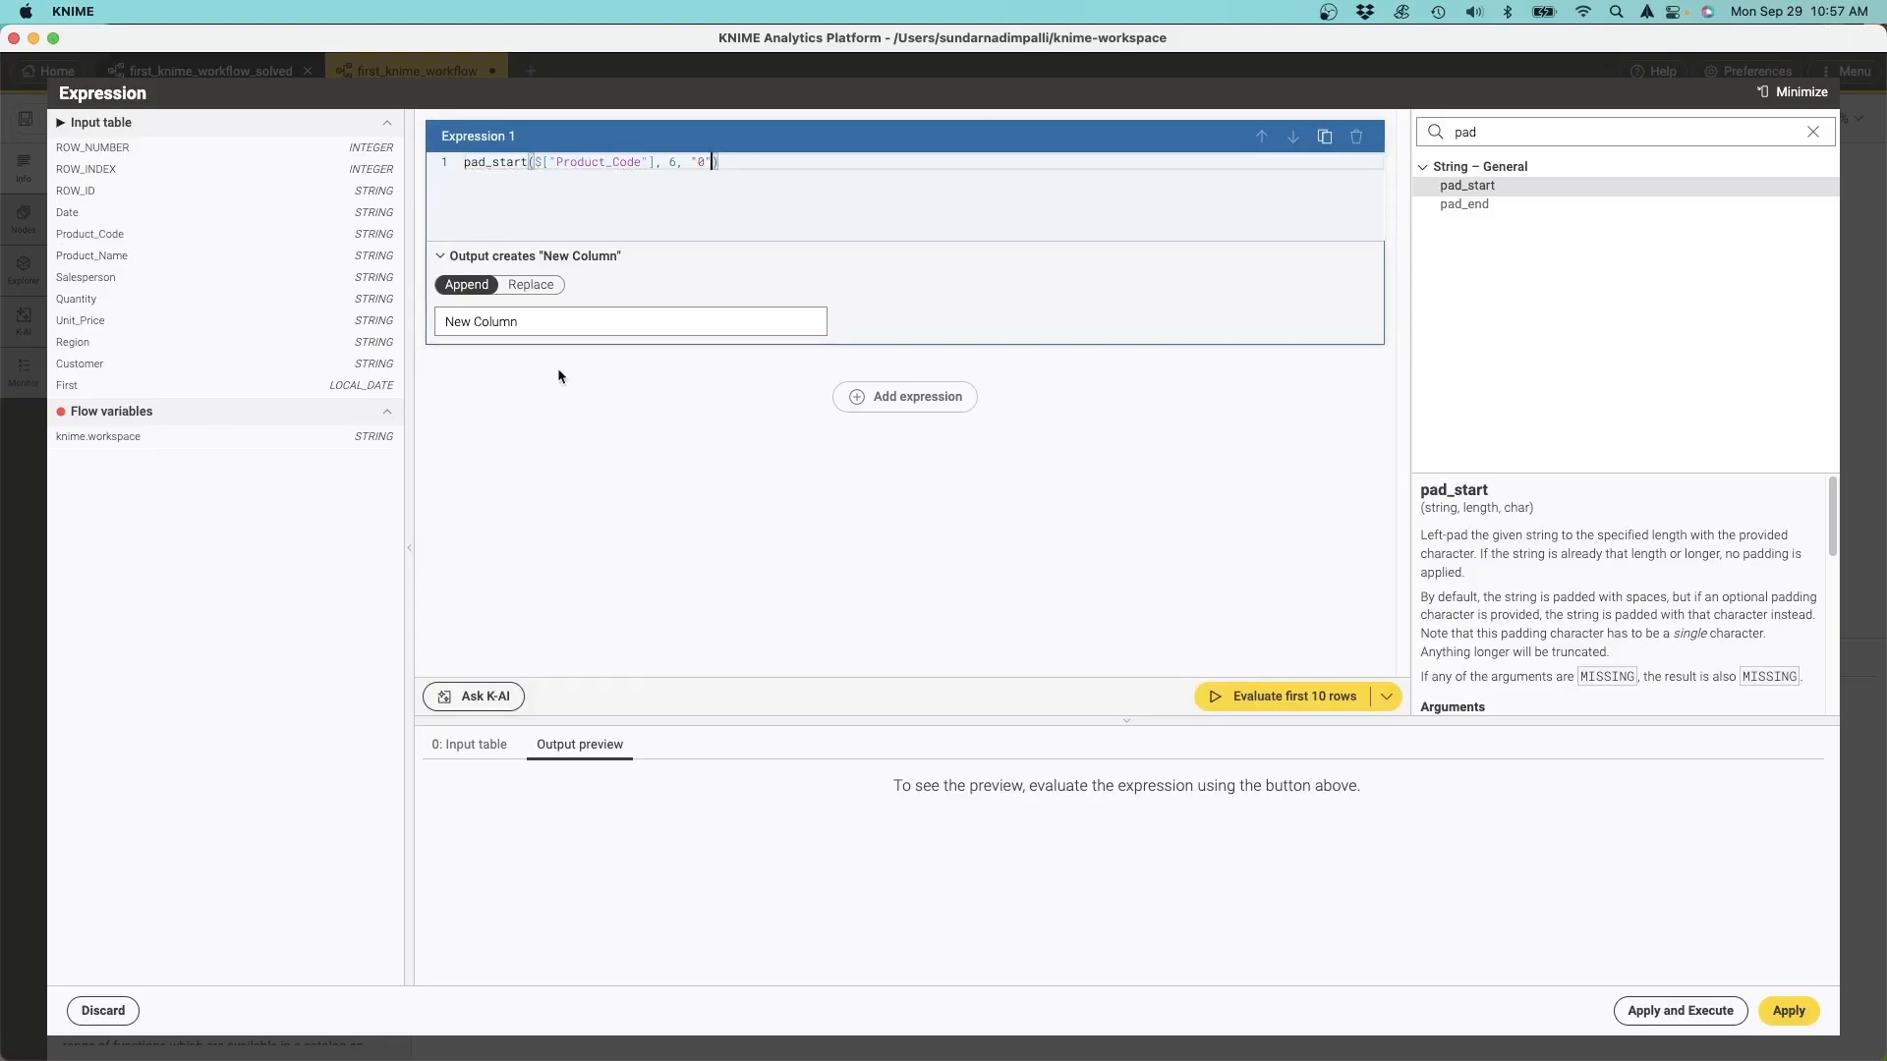
Step: Make the first expression's output replace the Product_Code column
left_click(531, 284)
left_click(526, 321)
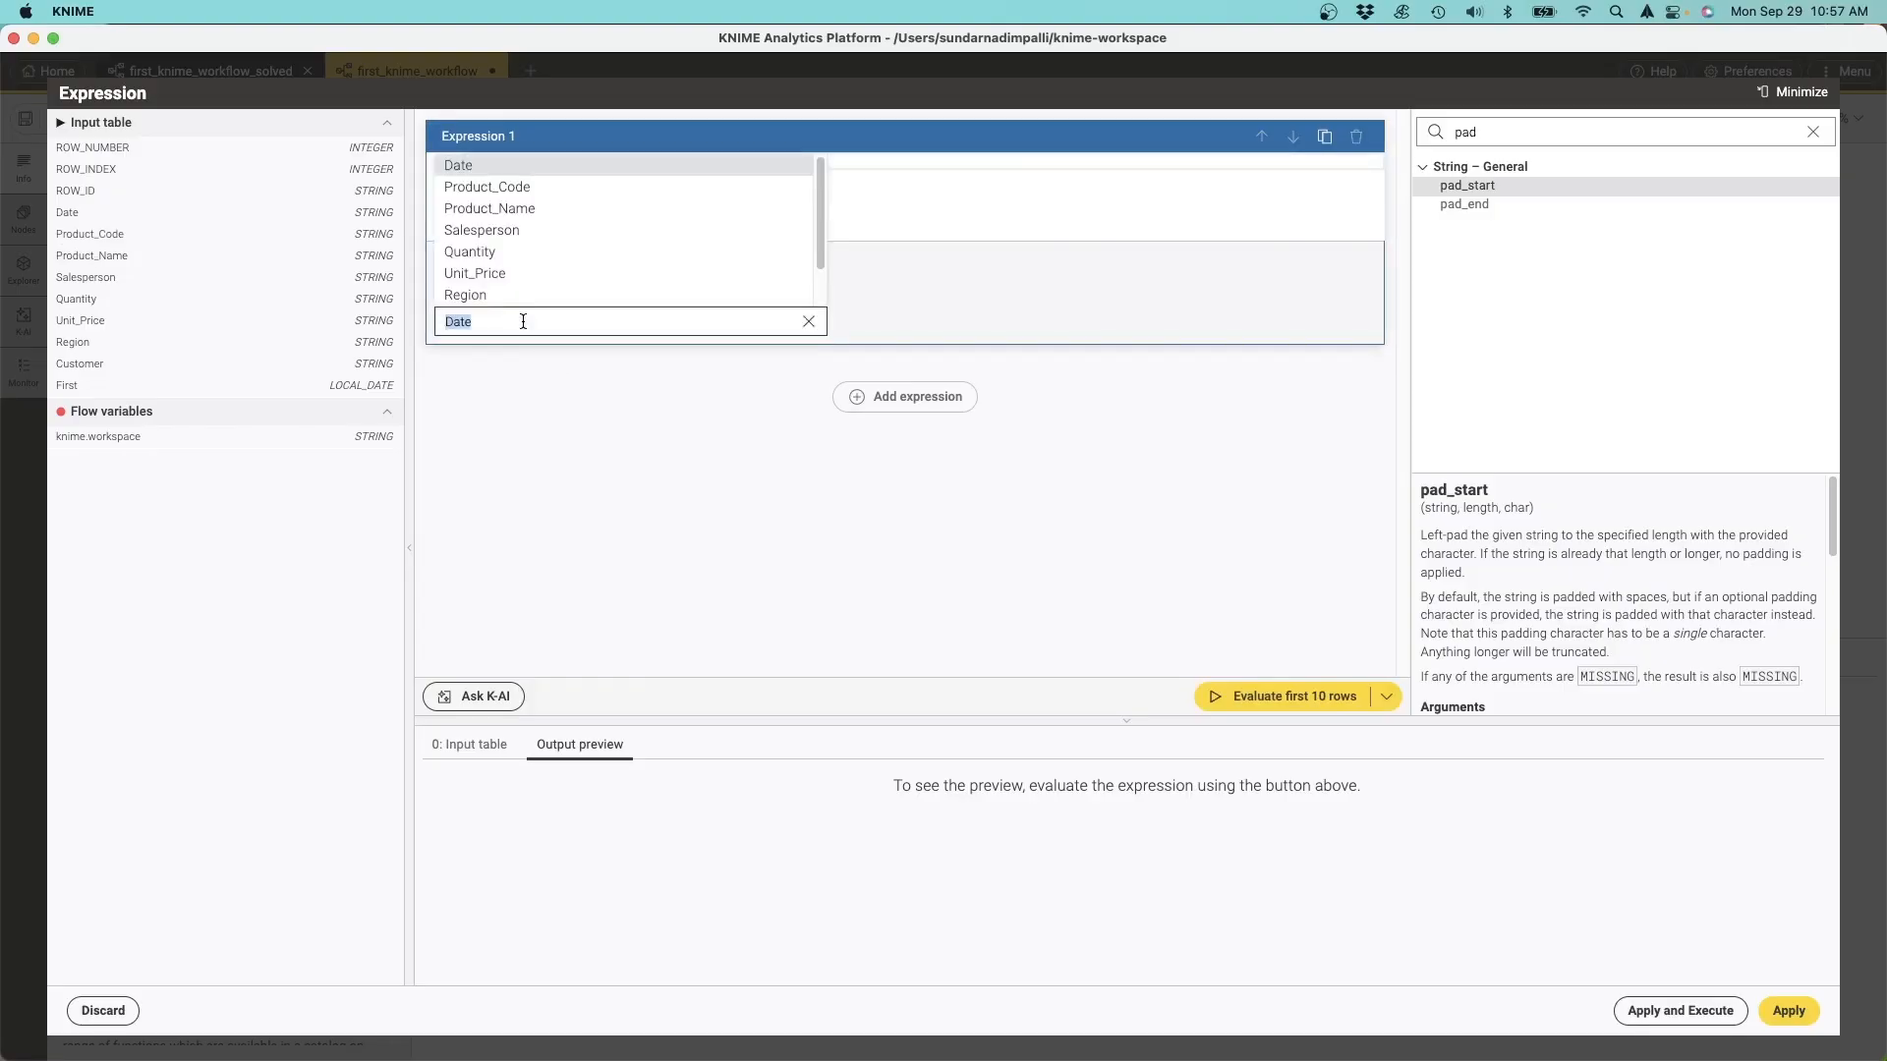
left_click(522, 188)
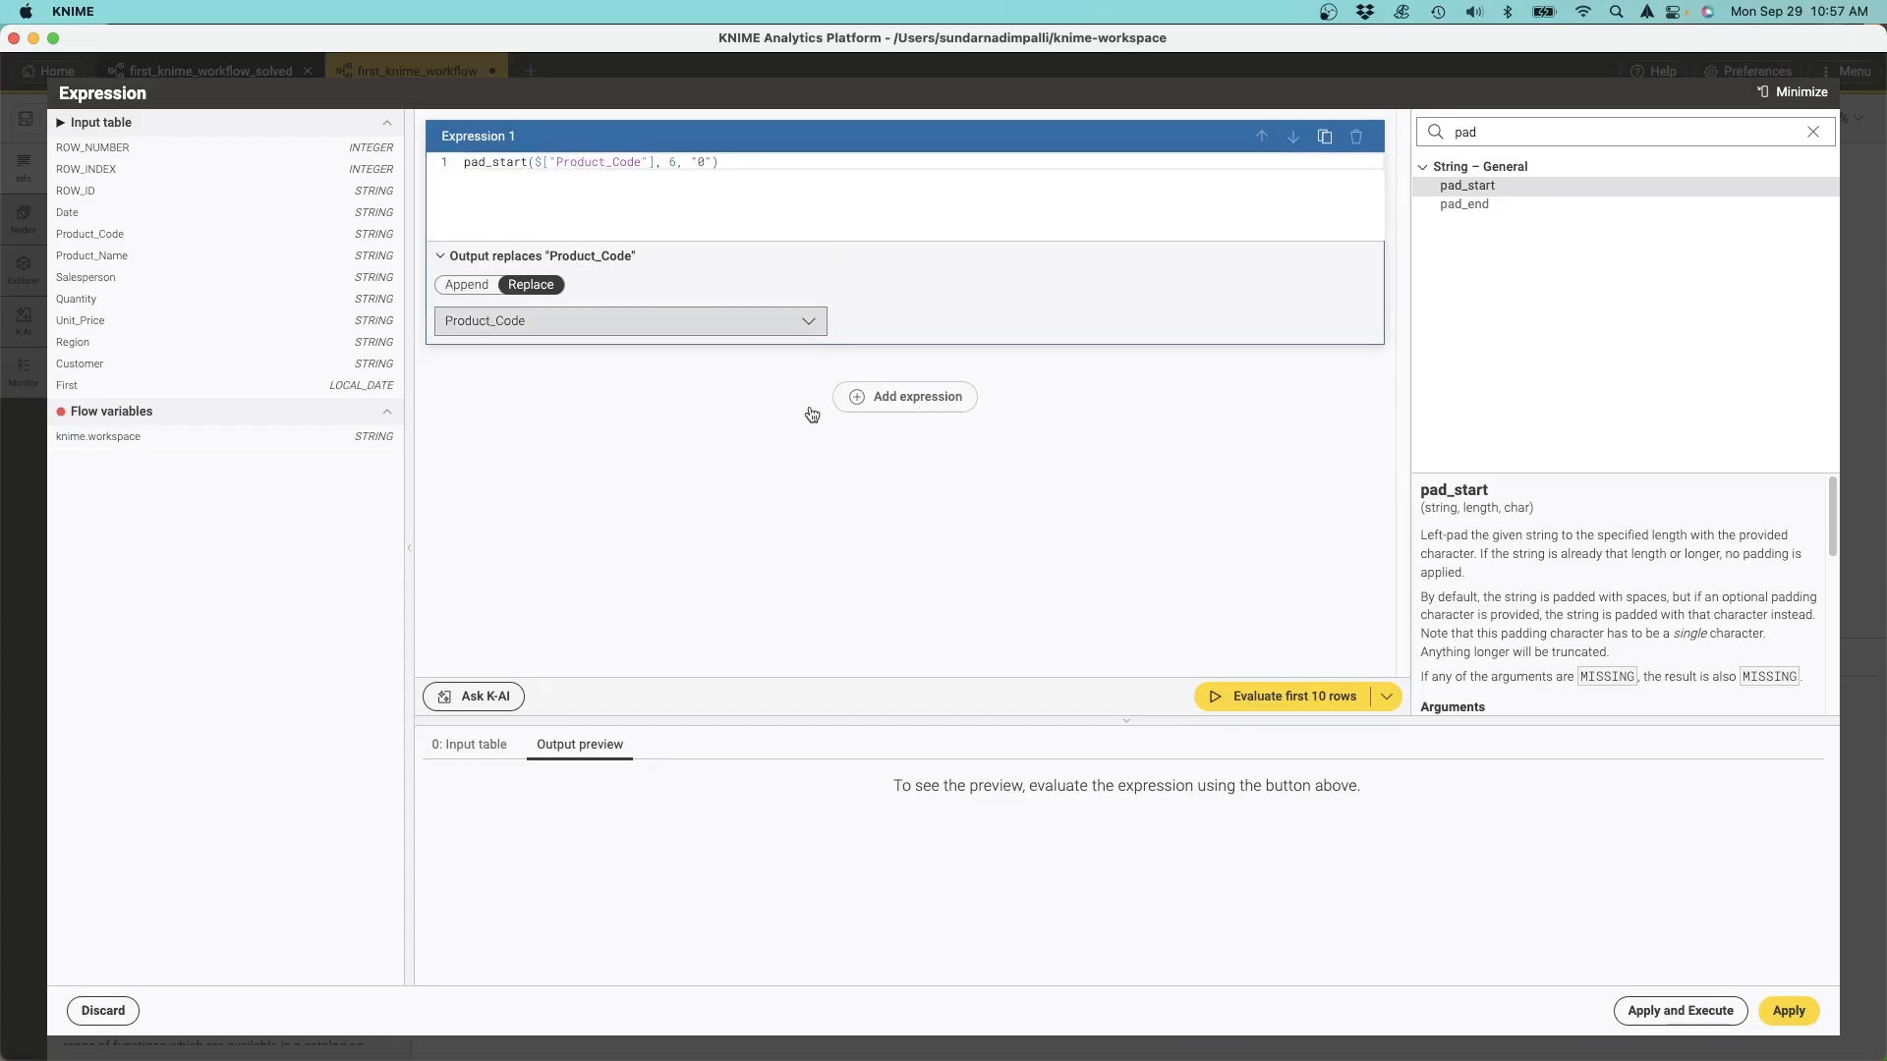
Step: Add a second expression, strip(capitalize($["Product_Name"])), to trim and title-case the product names
left_click(922, 405)
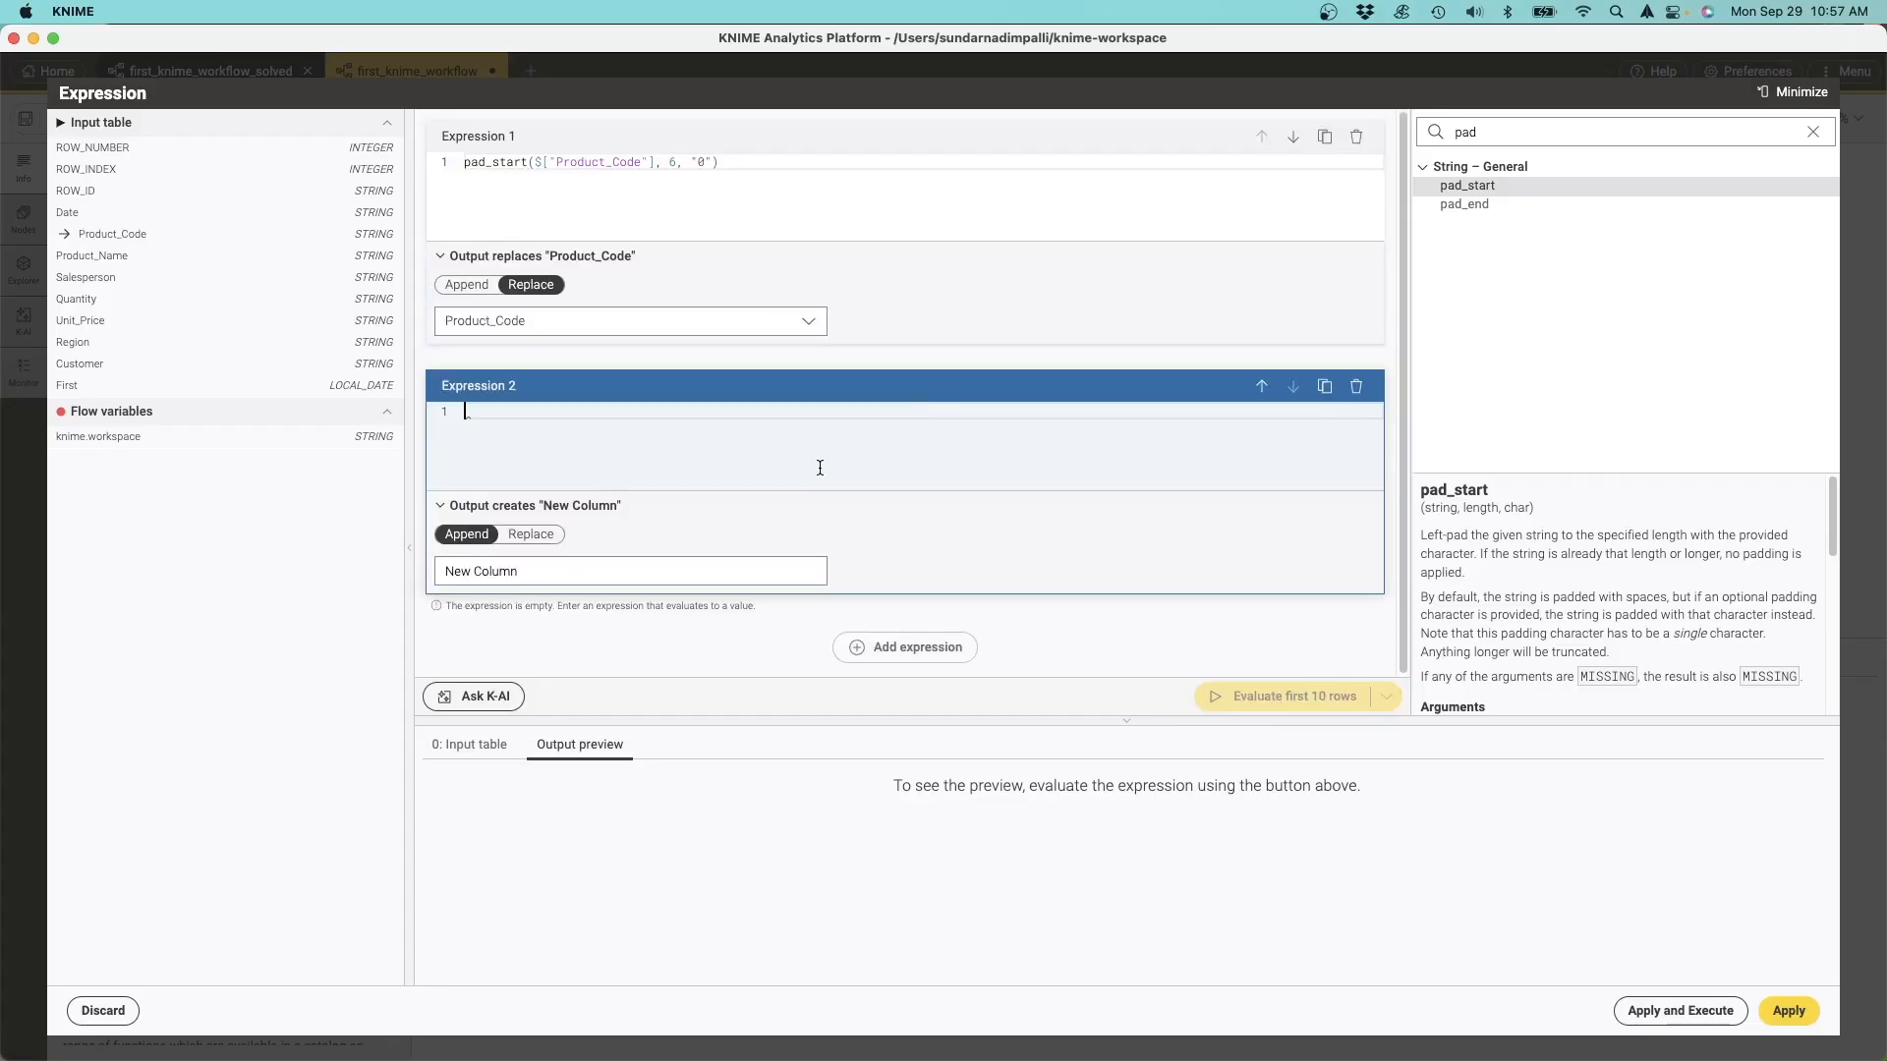
left_click(1813, 131)
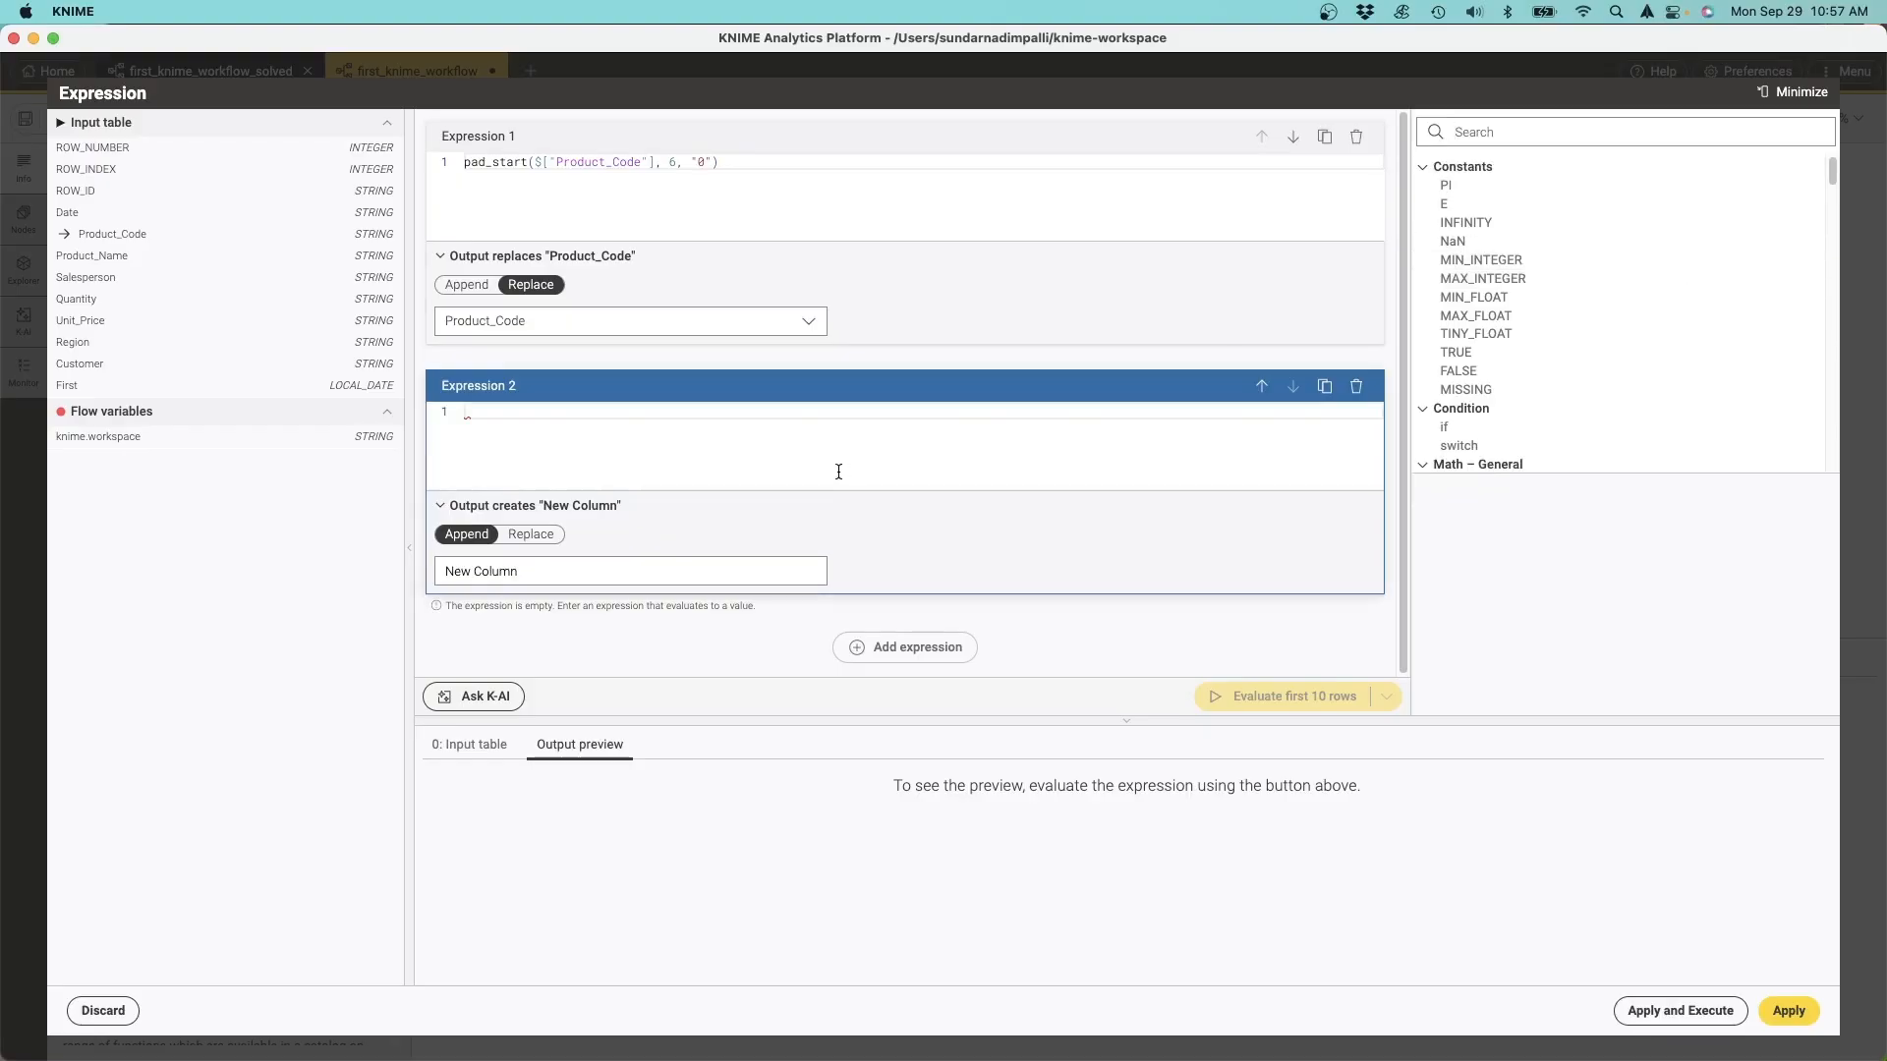
type("strip")
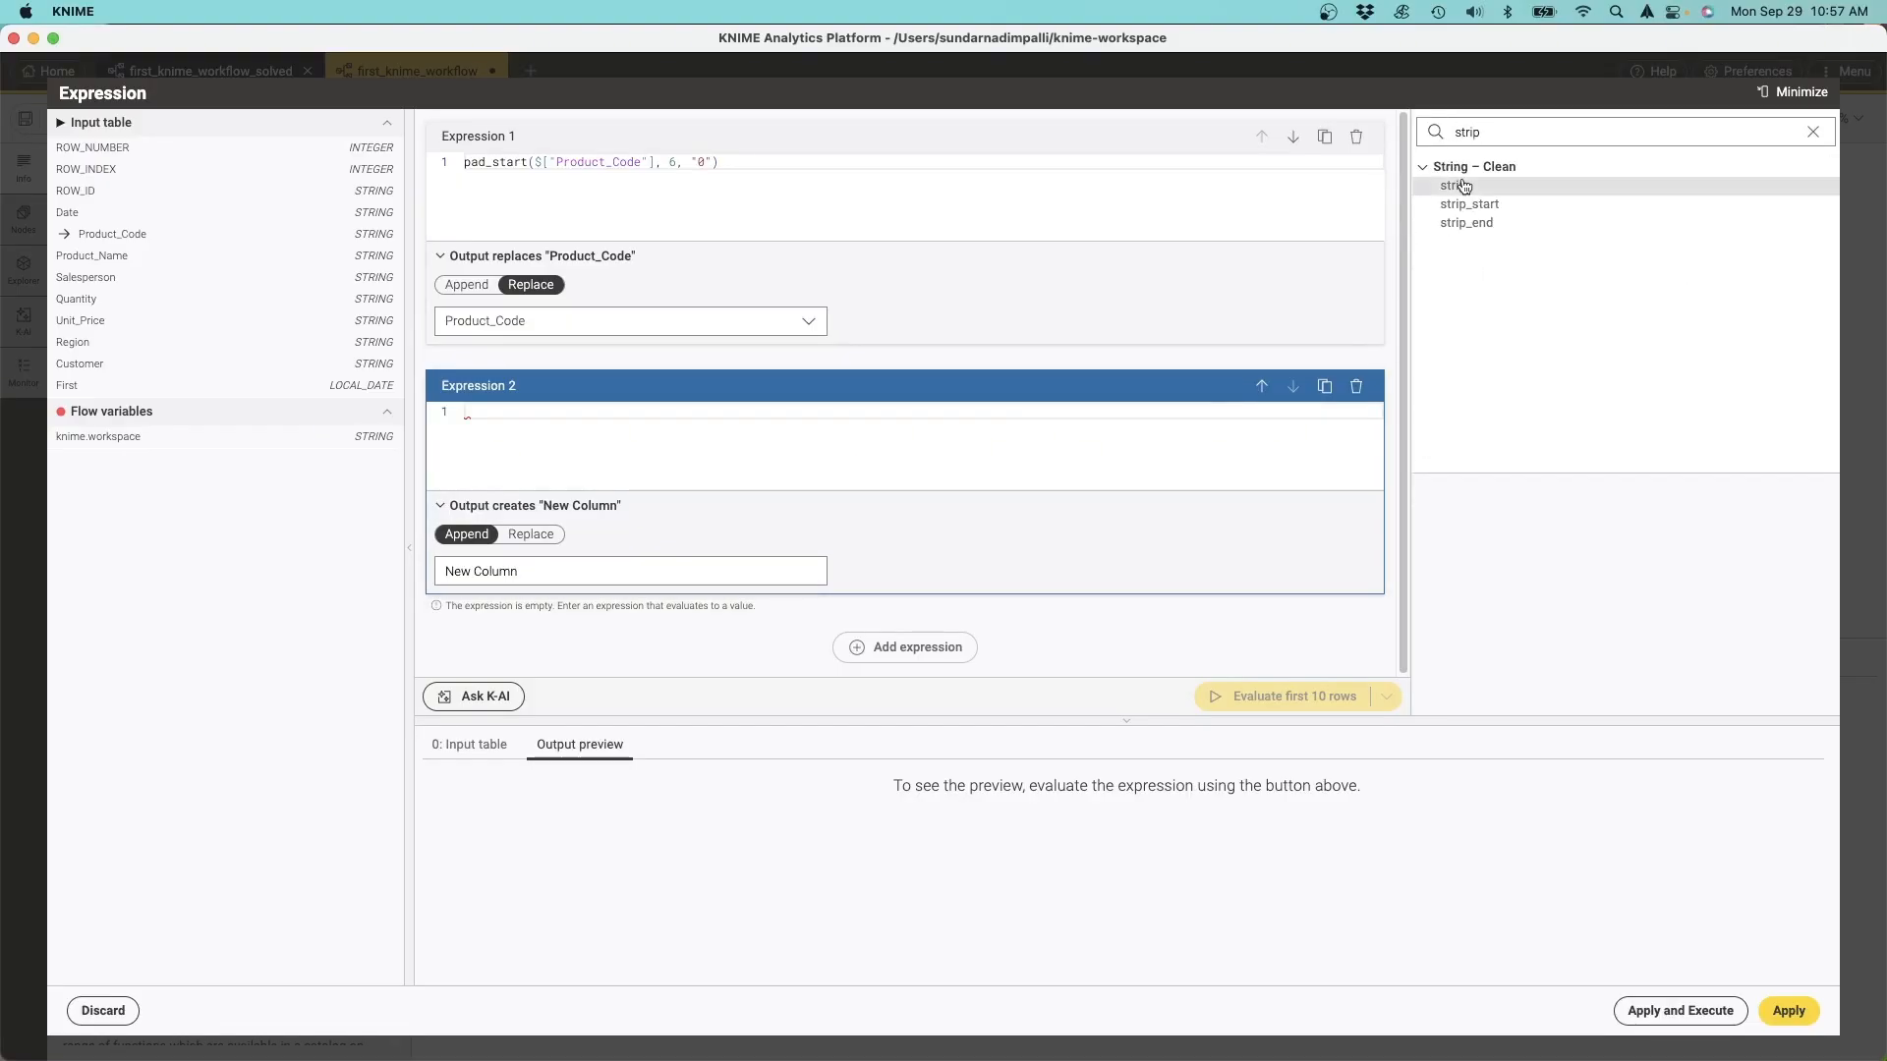
left_click_drag(1464, 186, 905, 463)
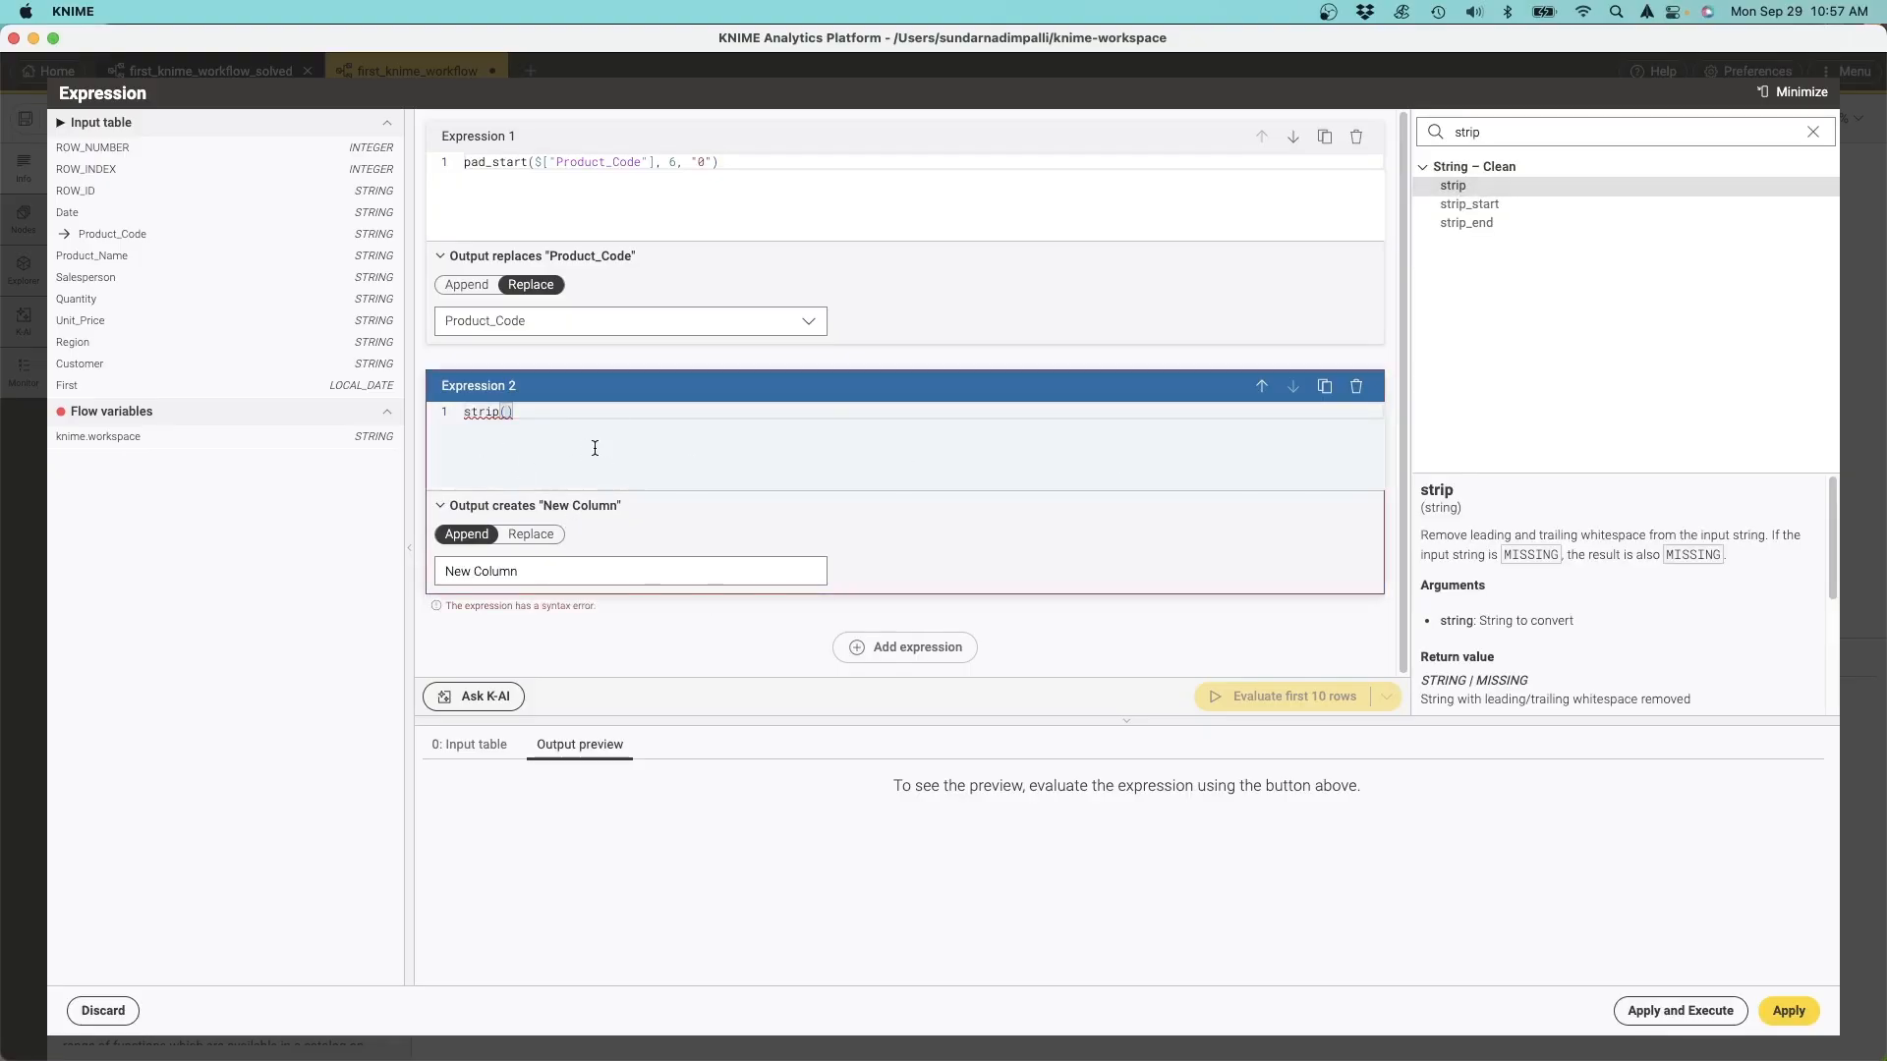
left_click(1814, 132)
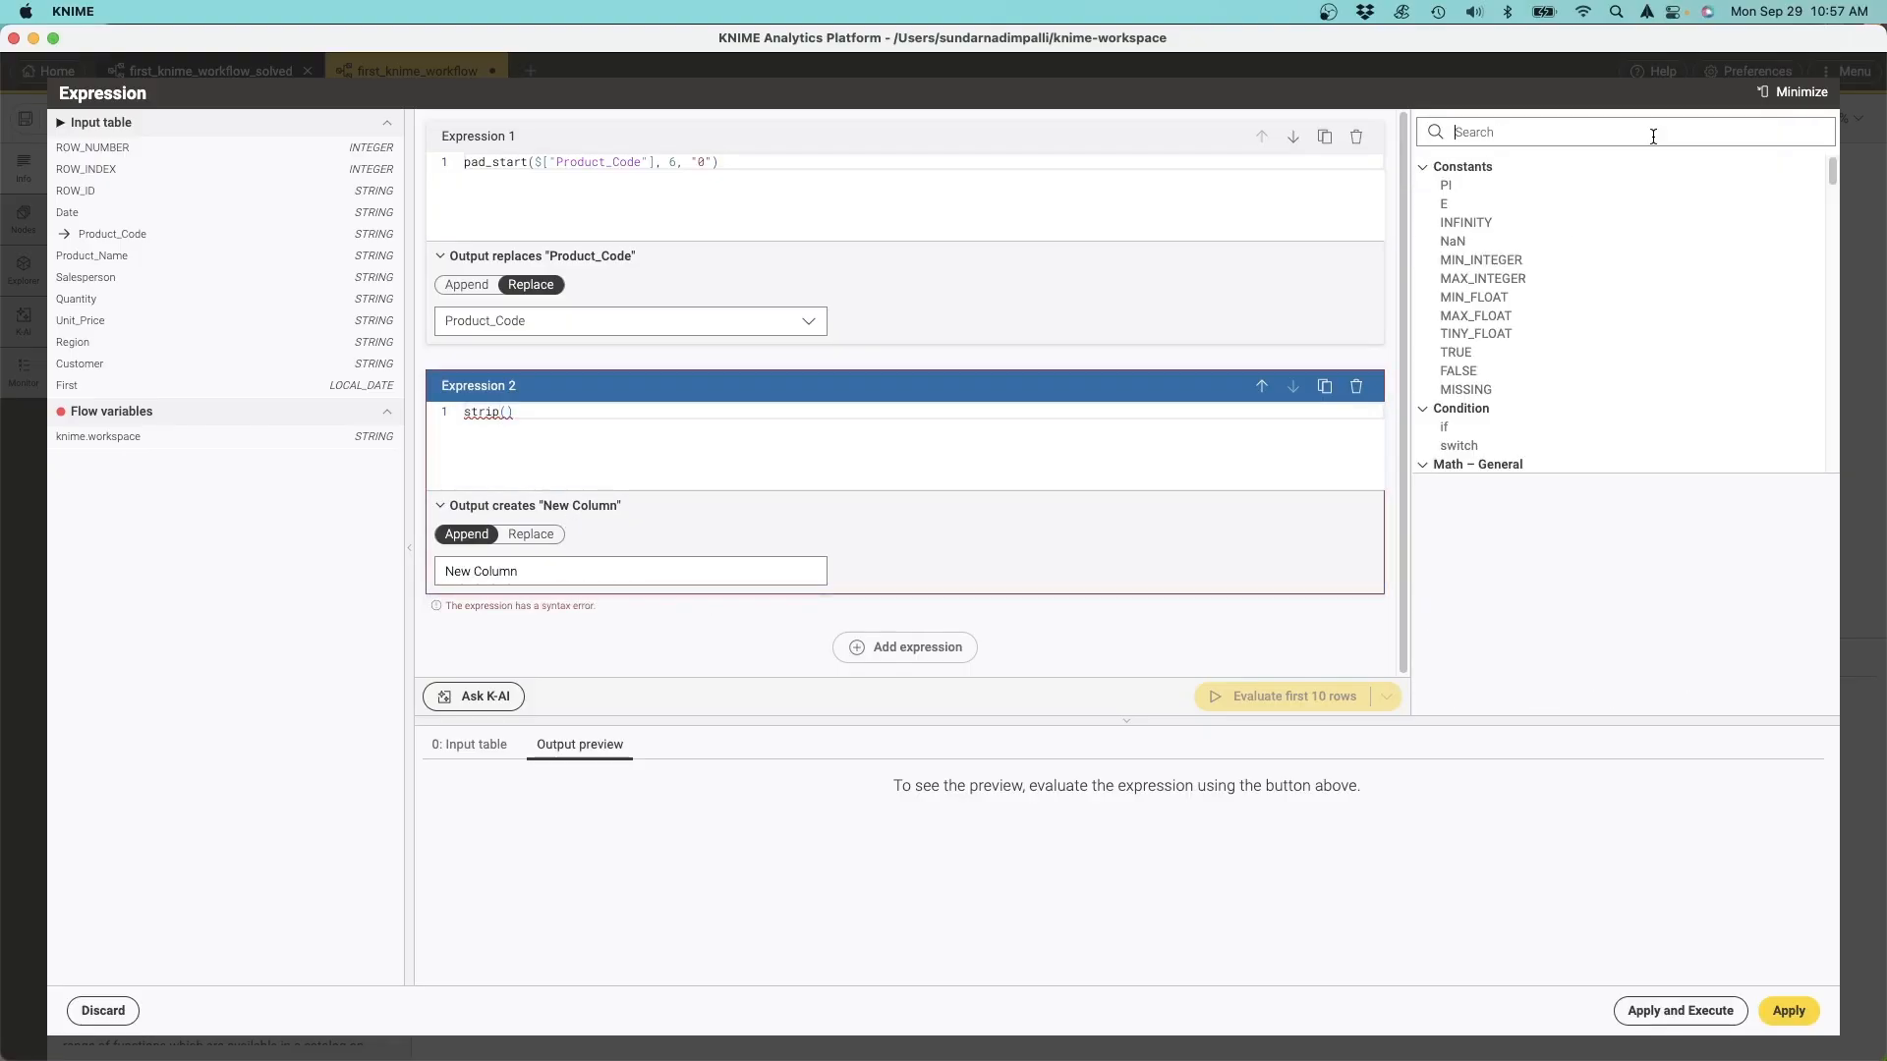
type("cap")
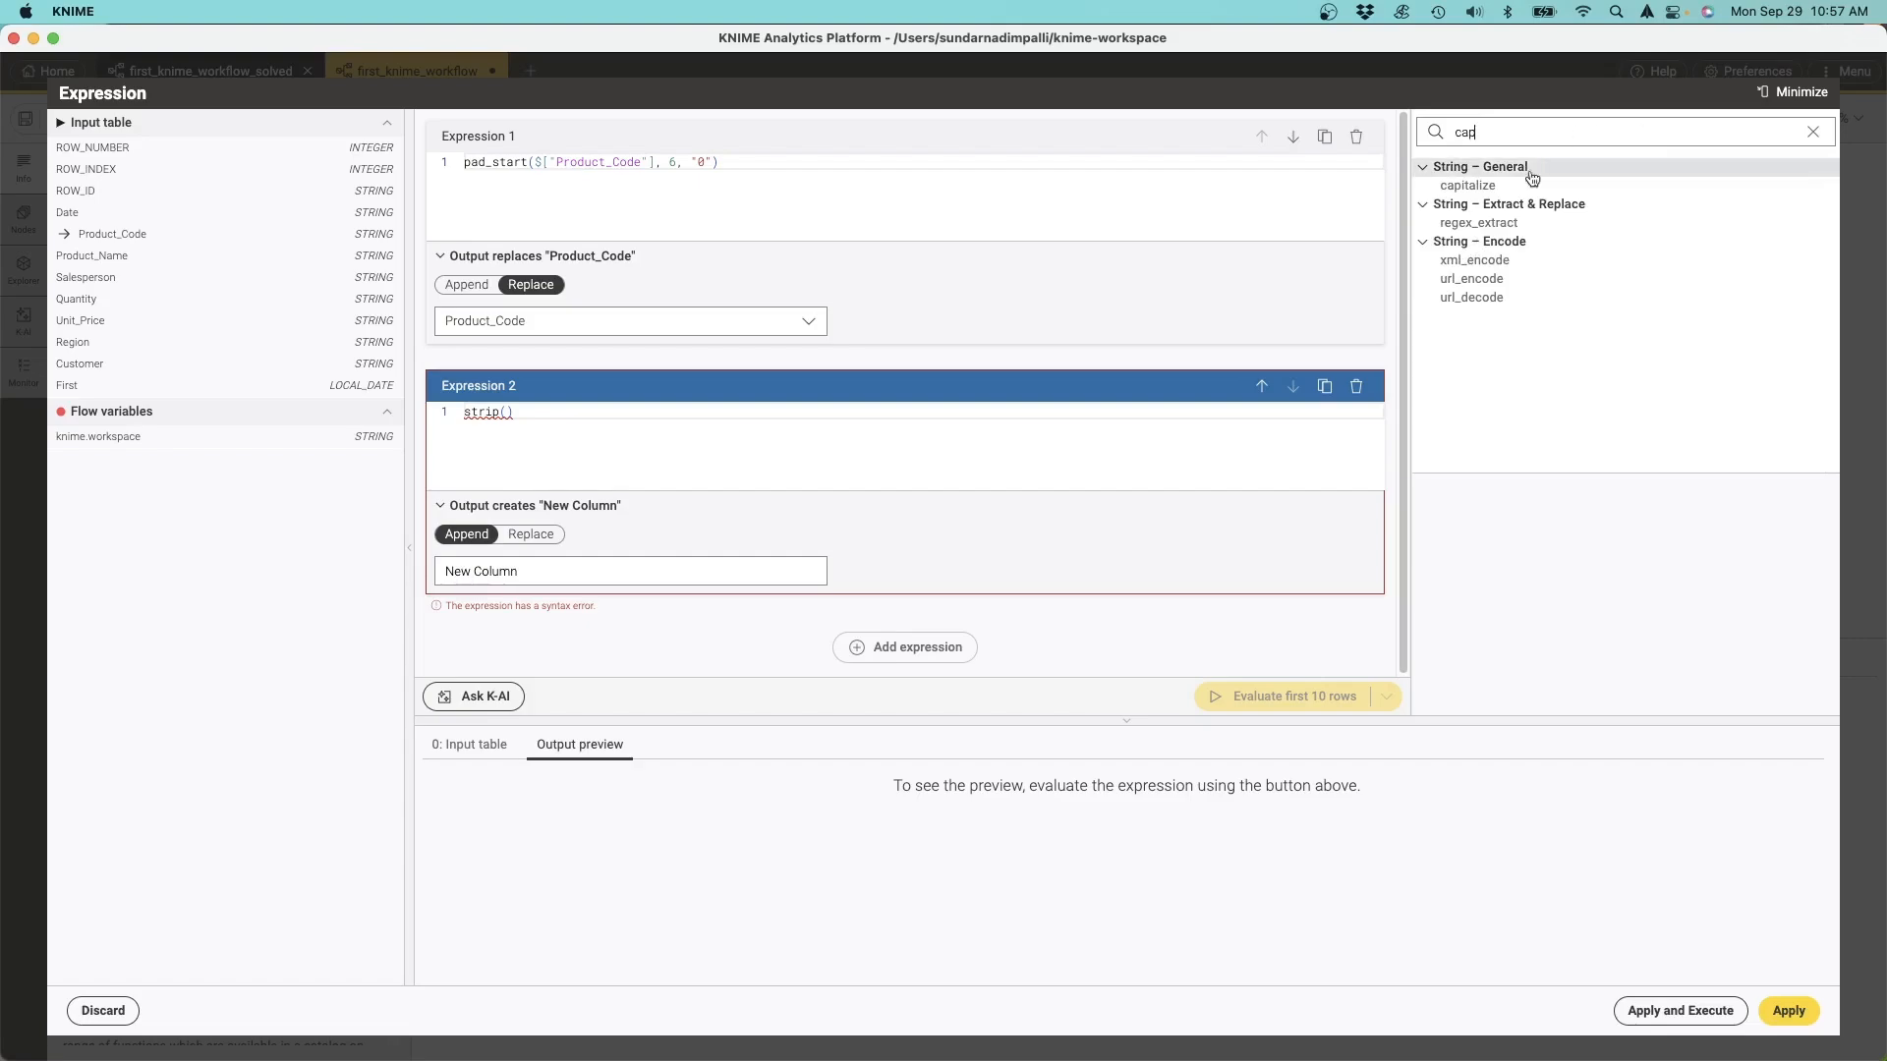
left_click_drag(1504, 190, 688, 452)
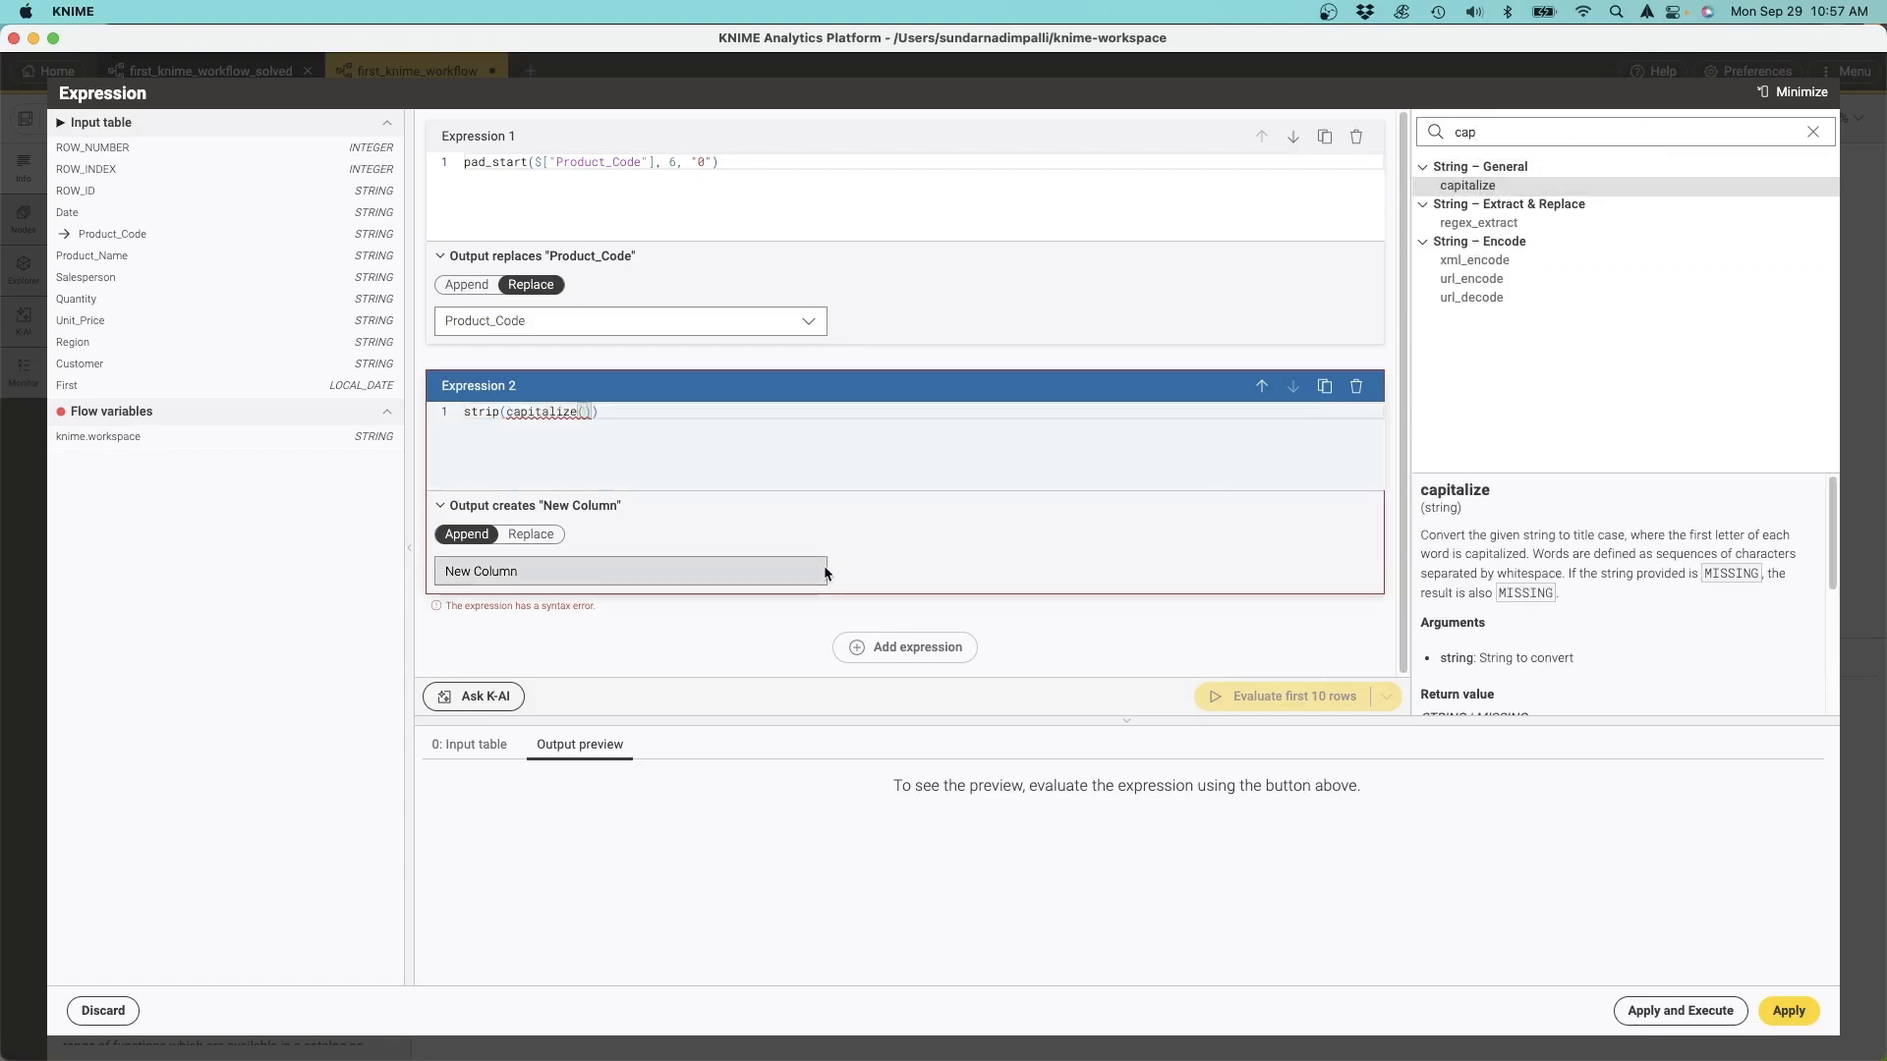
left_click_drag(94, 256, 651, 418)
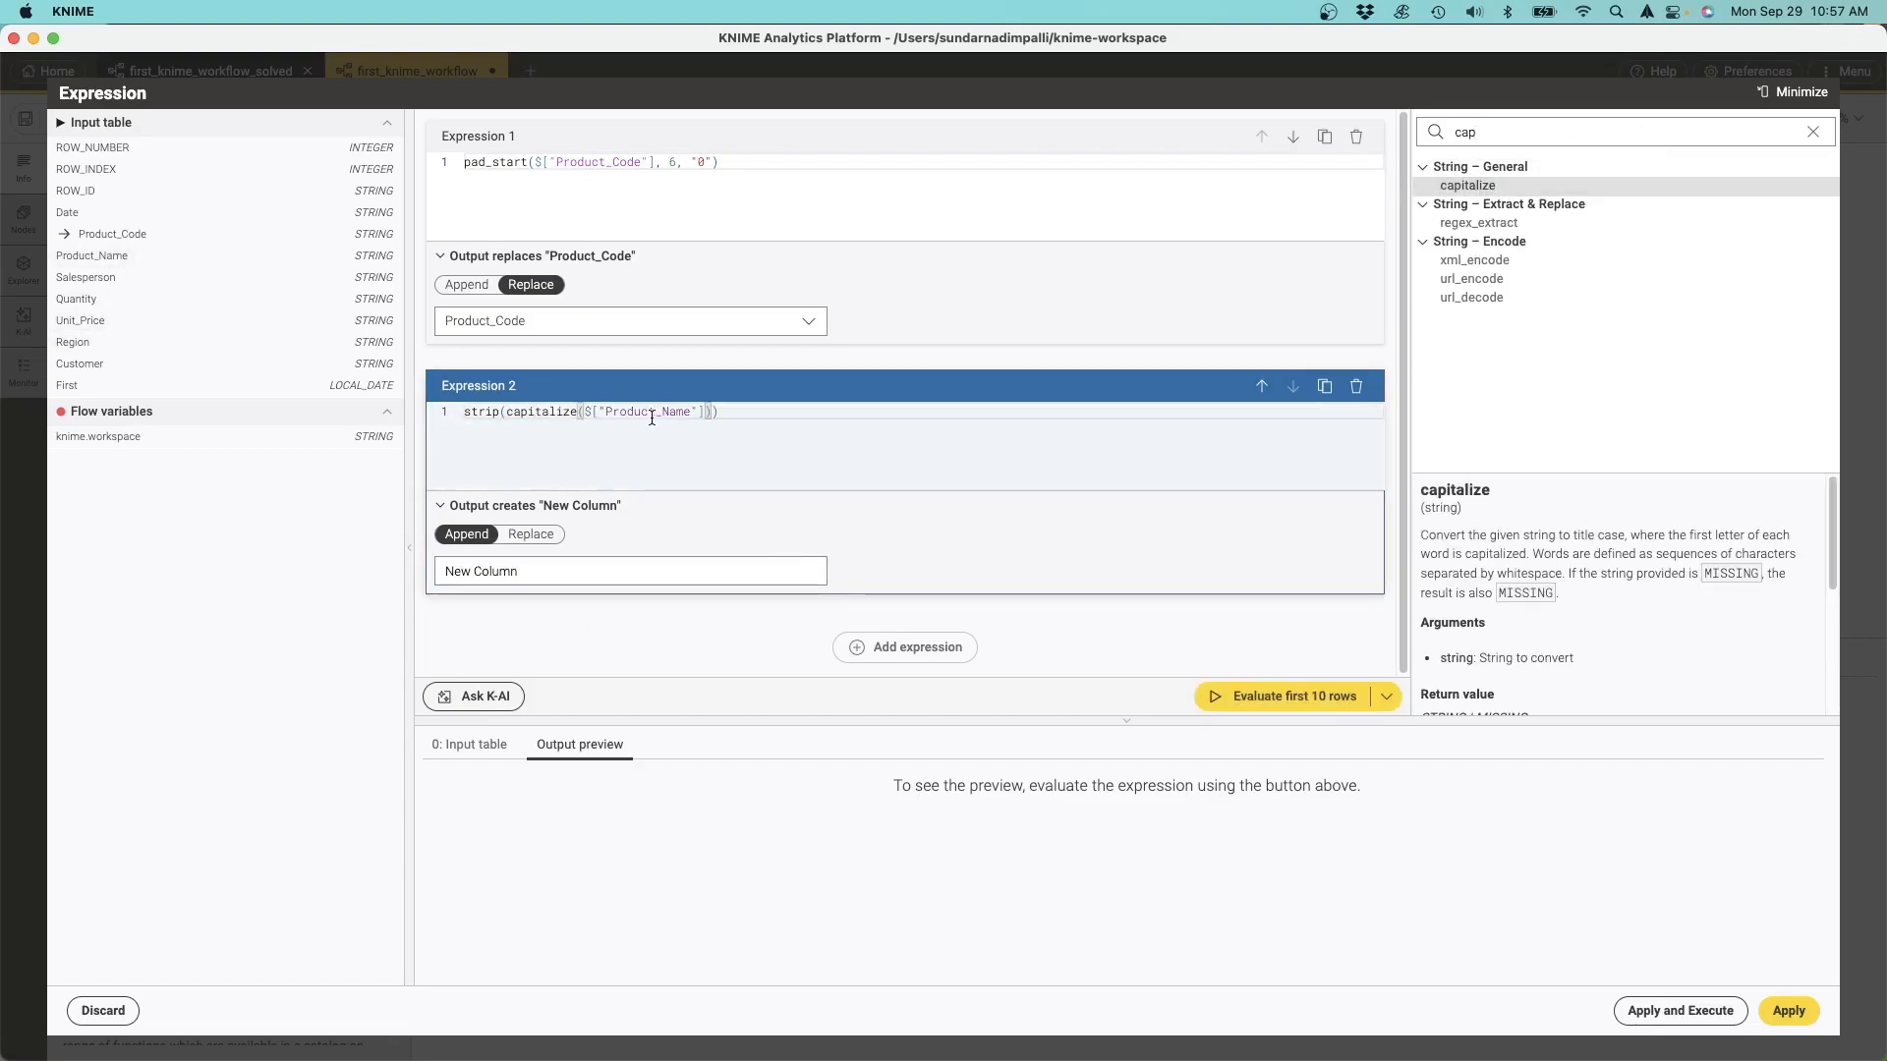
Step: Make the second expression's output replace the Product_Name column, and apply and execute the node
left_click(533, 535)
left_click(537, 574)
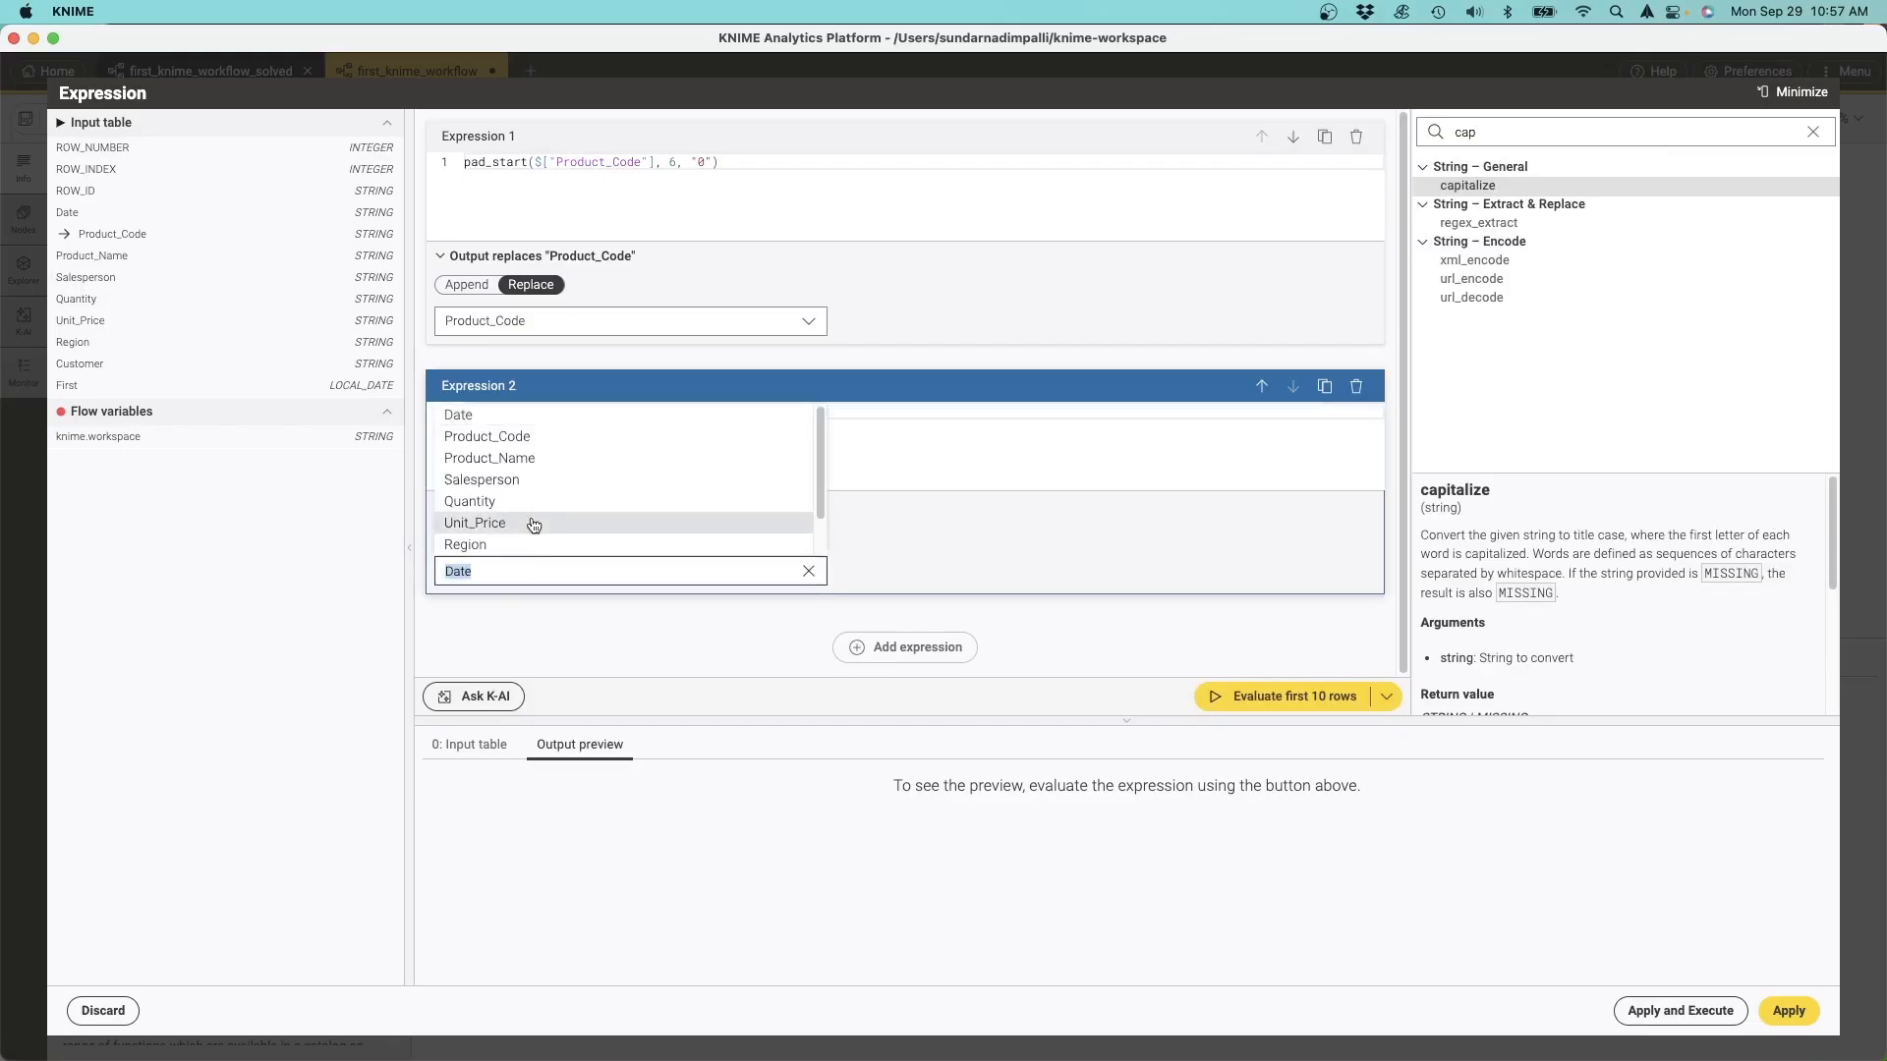
left_click(531, 460)
left_click(1681, 1010)
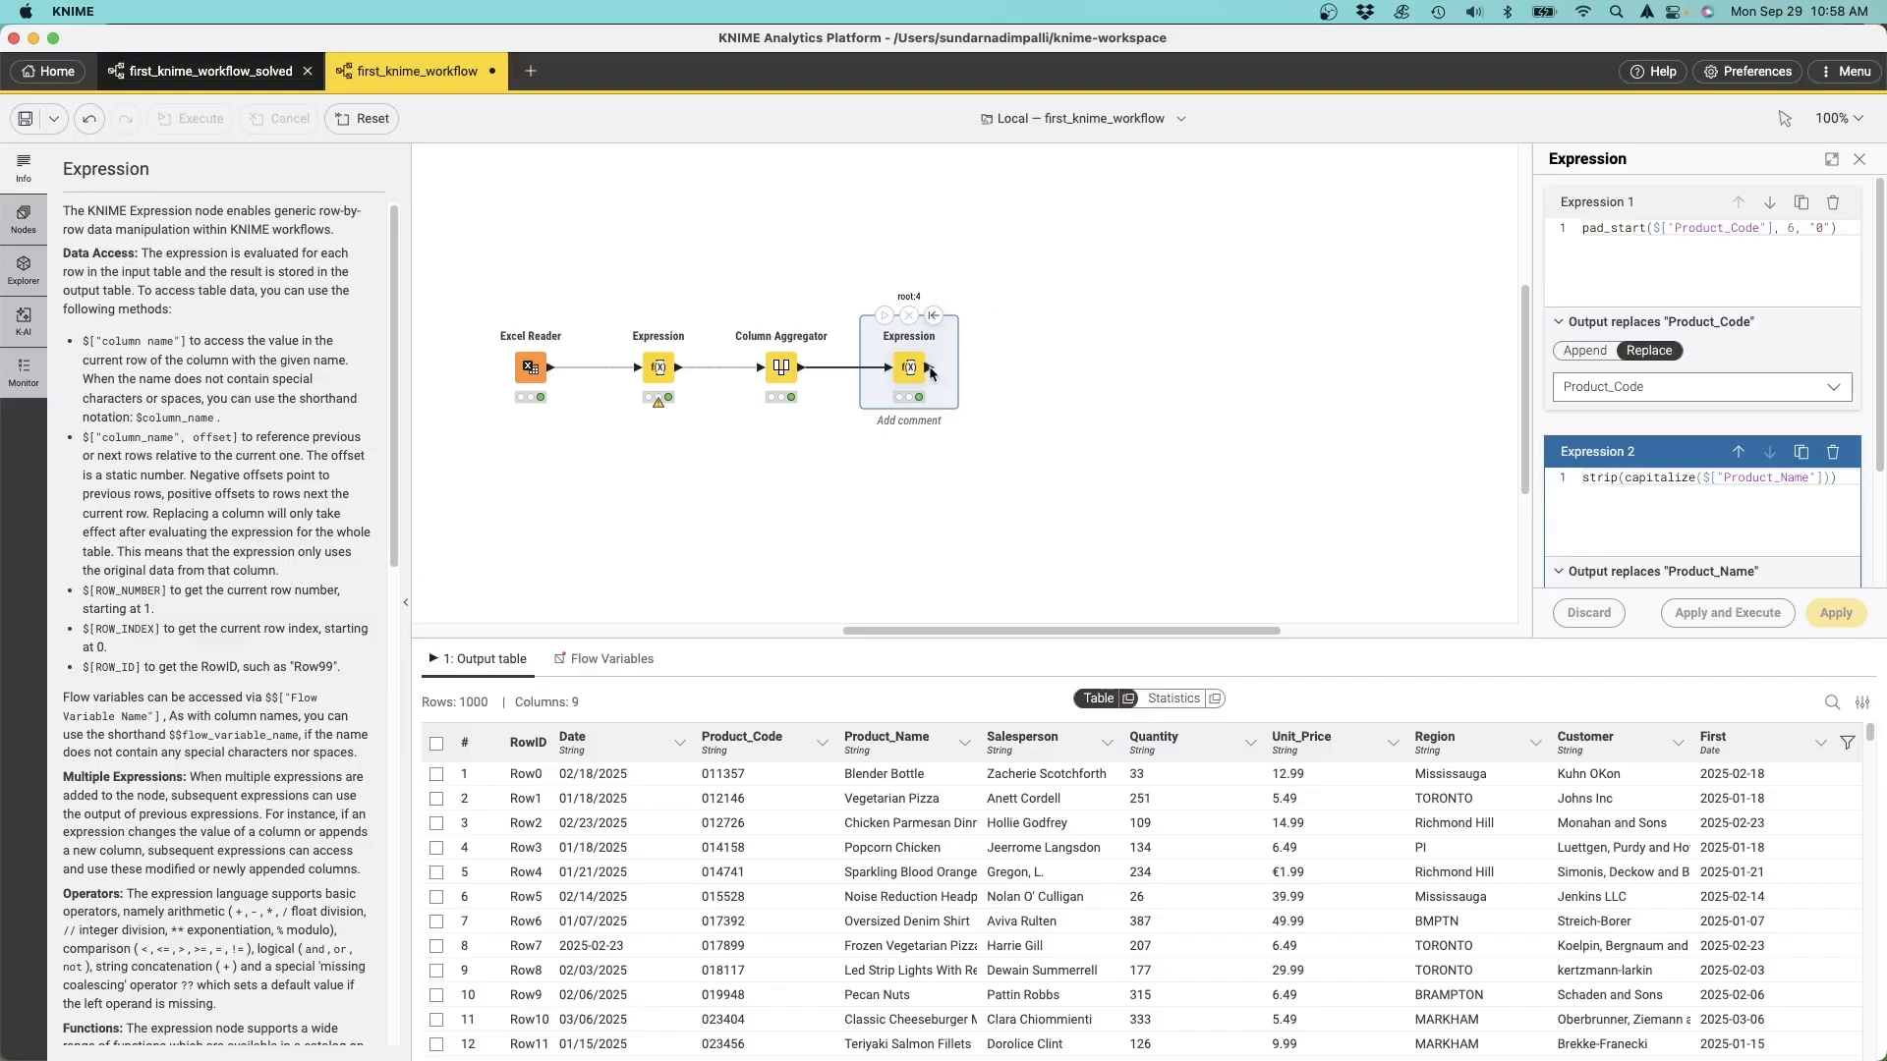
Step: Add a Table Manipulator node connected to the second Expression node's output
left_click_drag(931, 368, 993, 372)
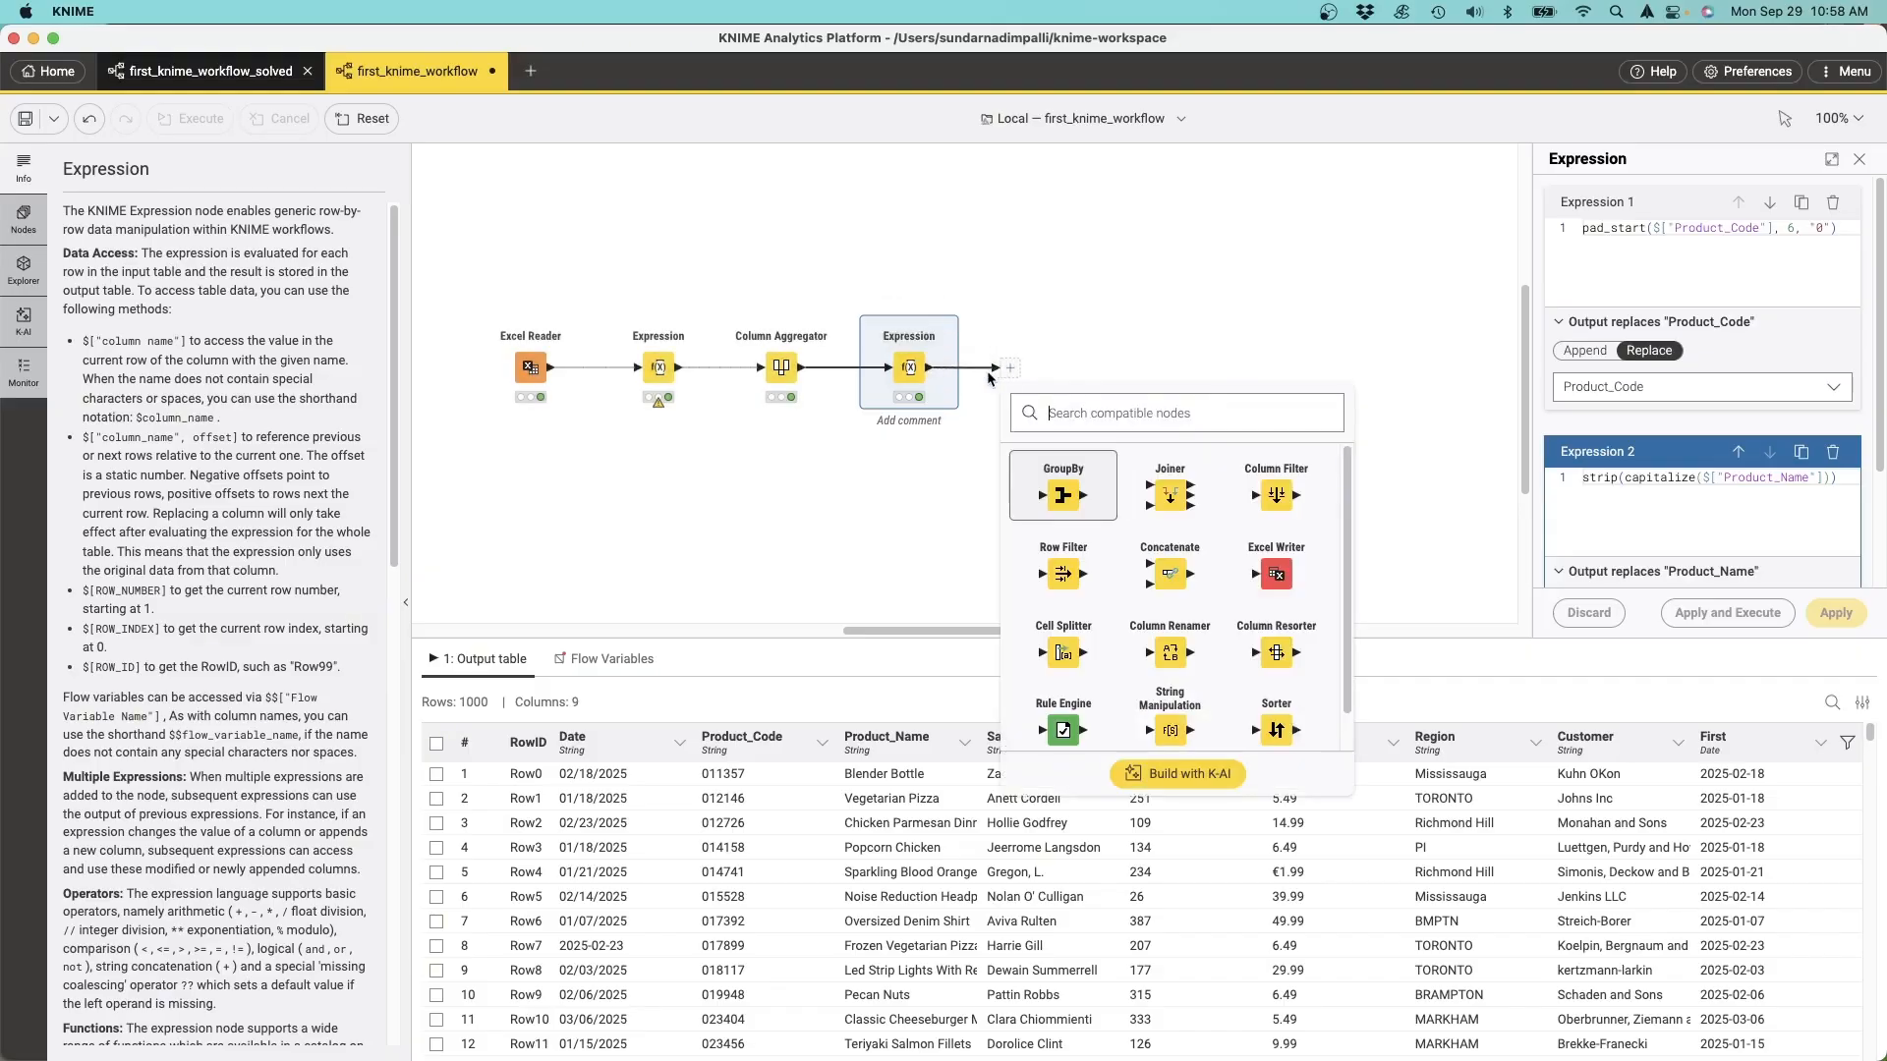
type("table mani")
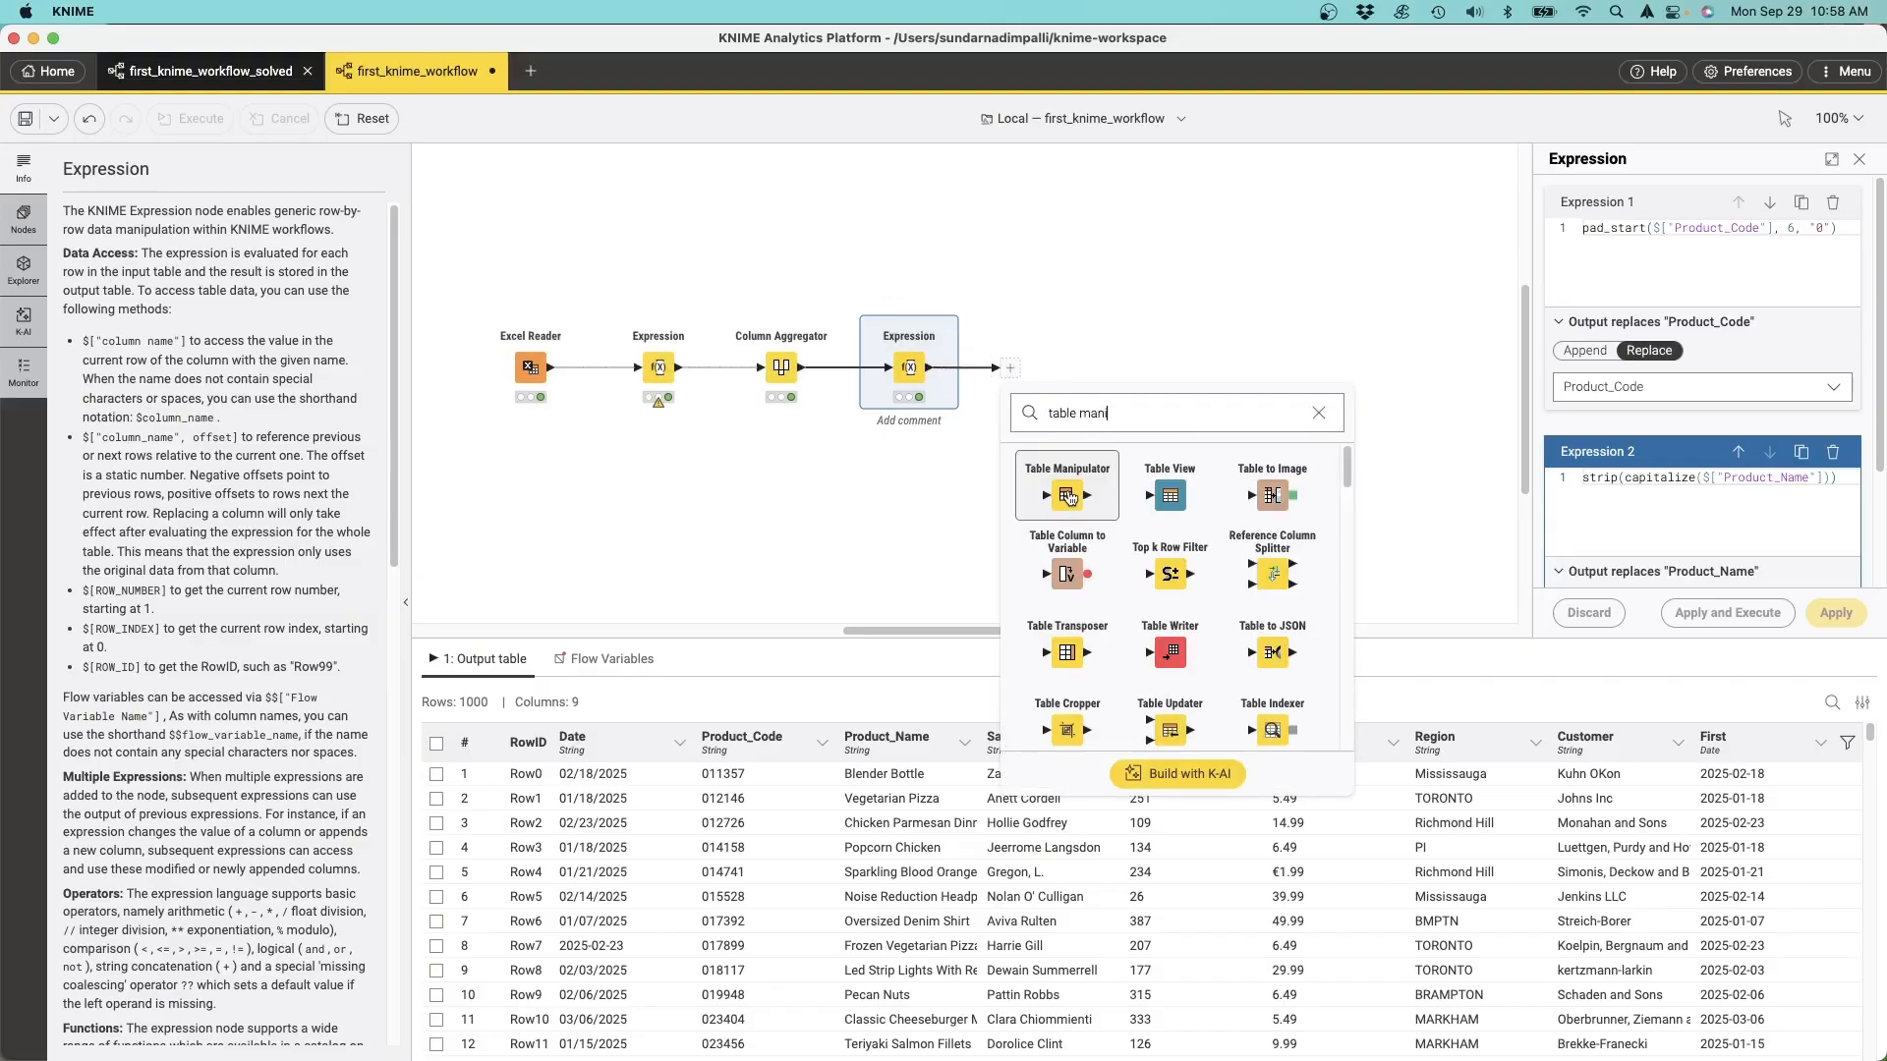
left_click(1069, 497)
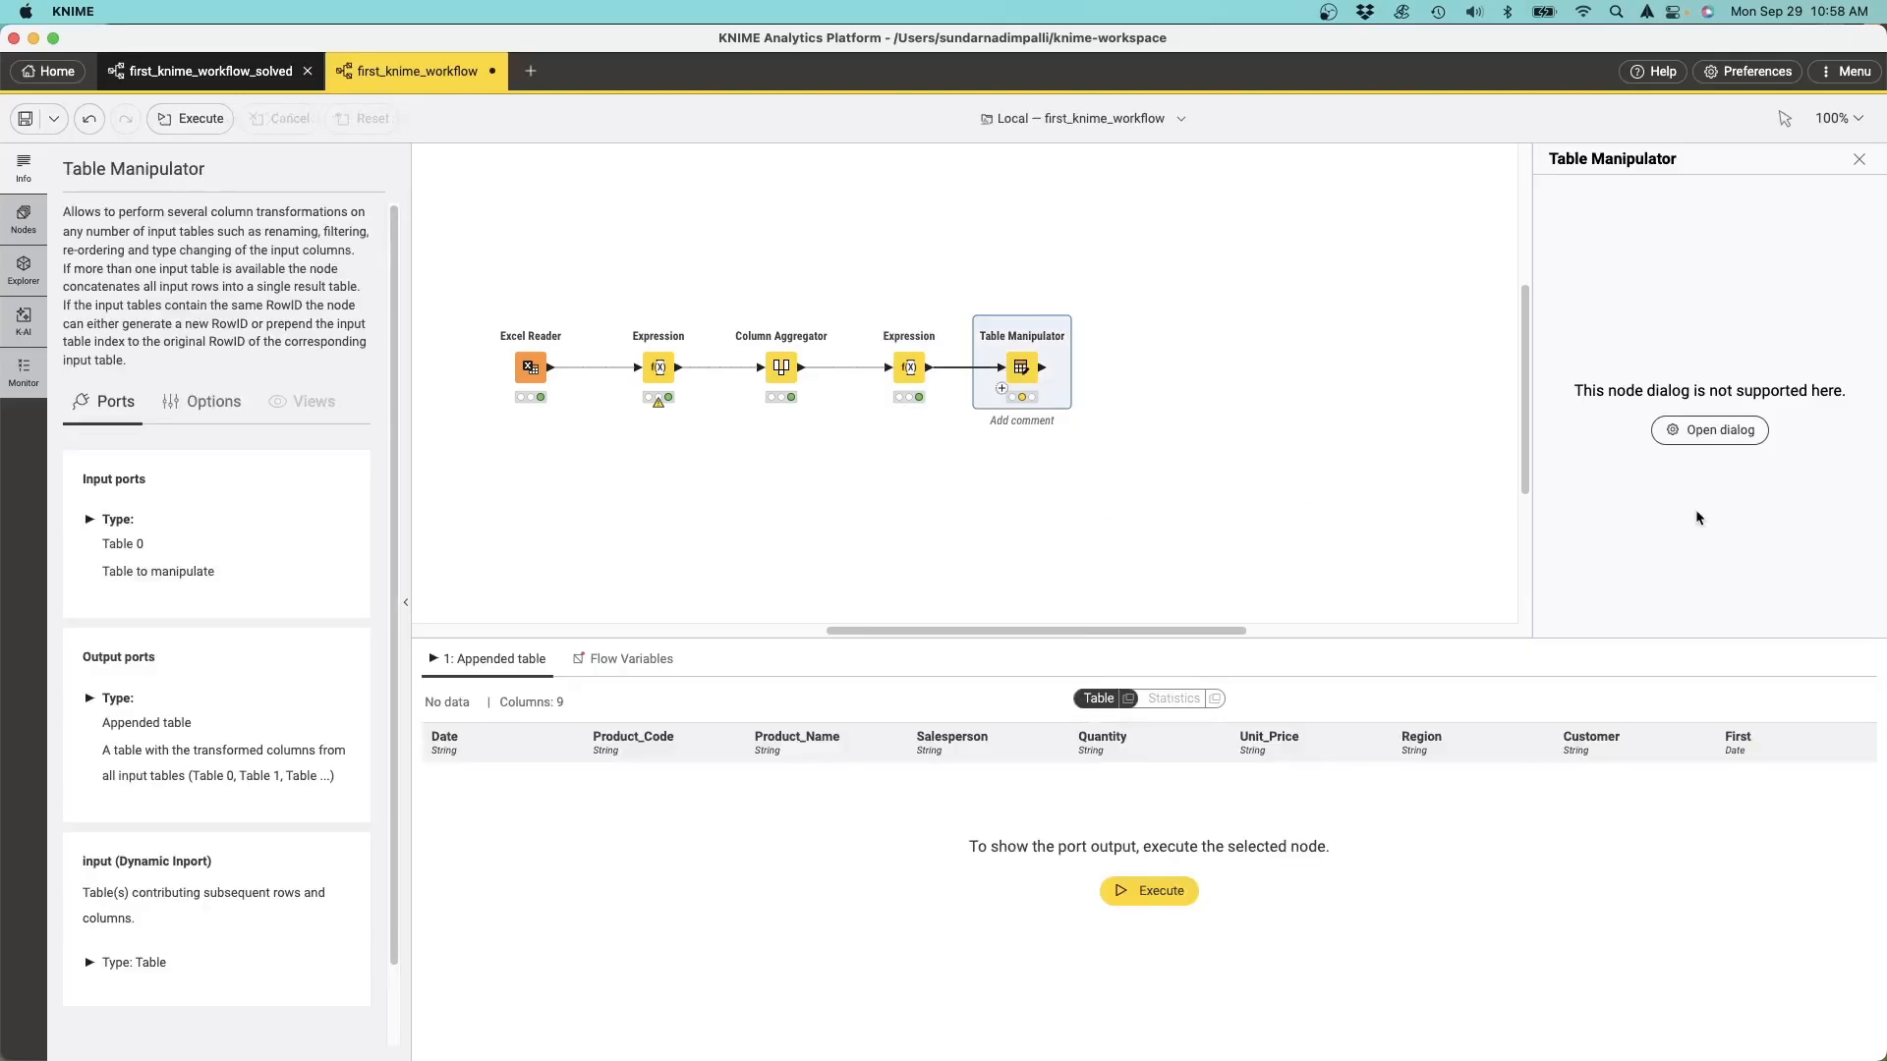
Step: In the Table Manipulator settings, exclude the original Date column and move the First column to the start of the column order
left_click(1710, 430)
left_click(599, 227)
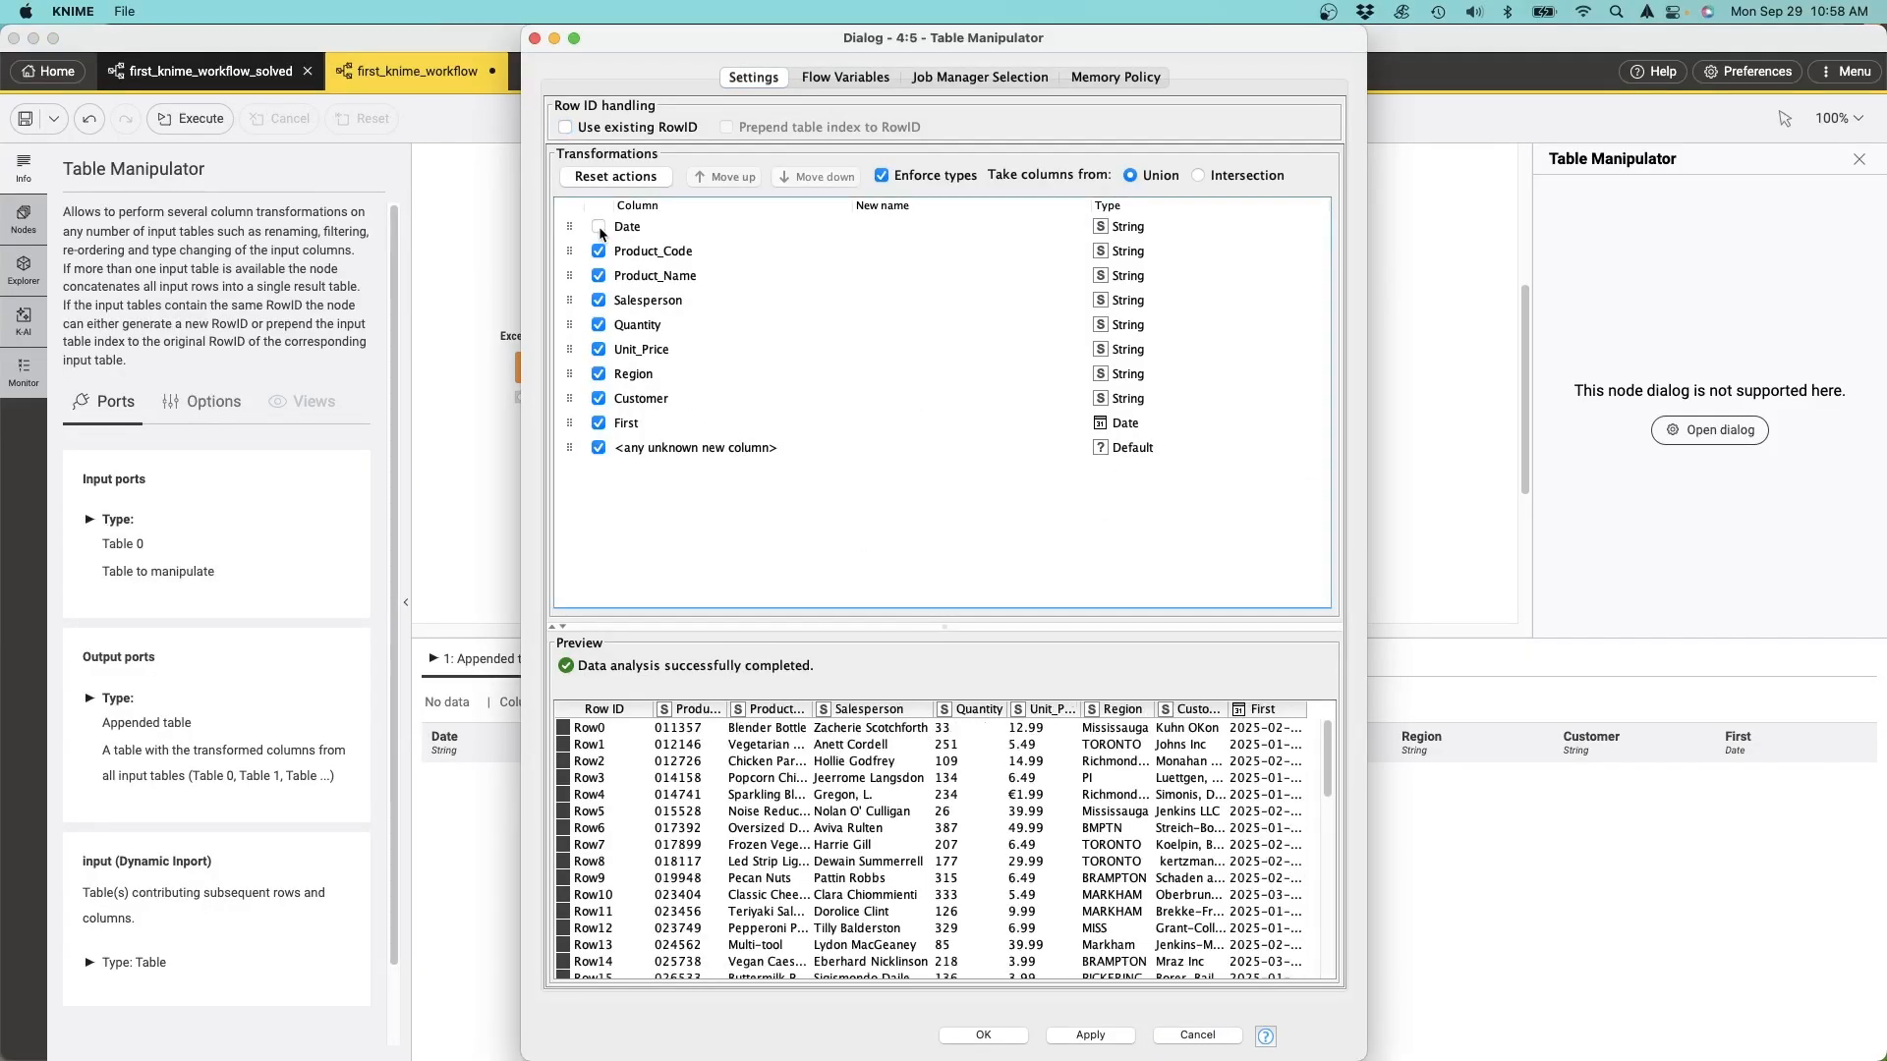
left_click(639, 425)
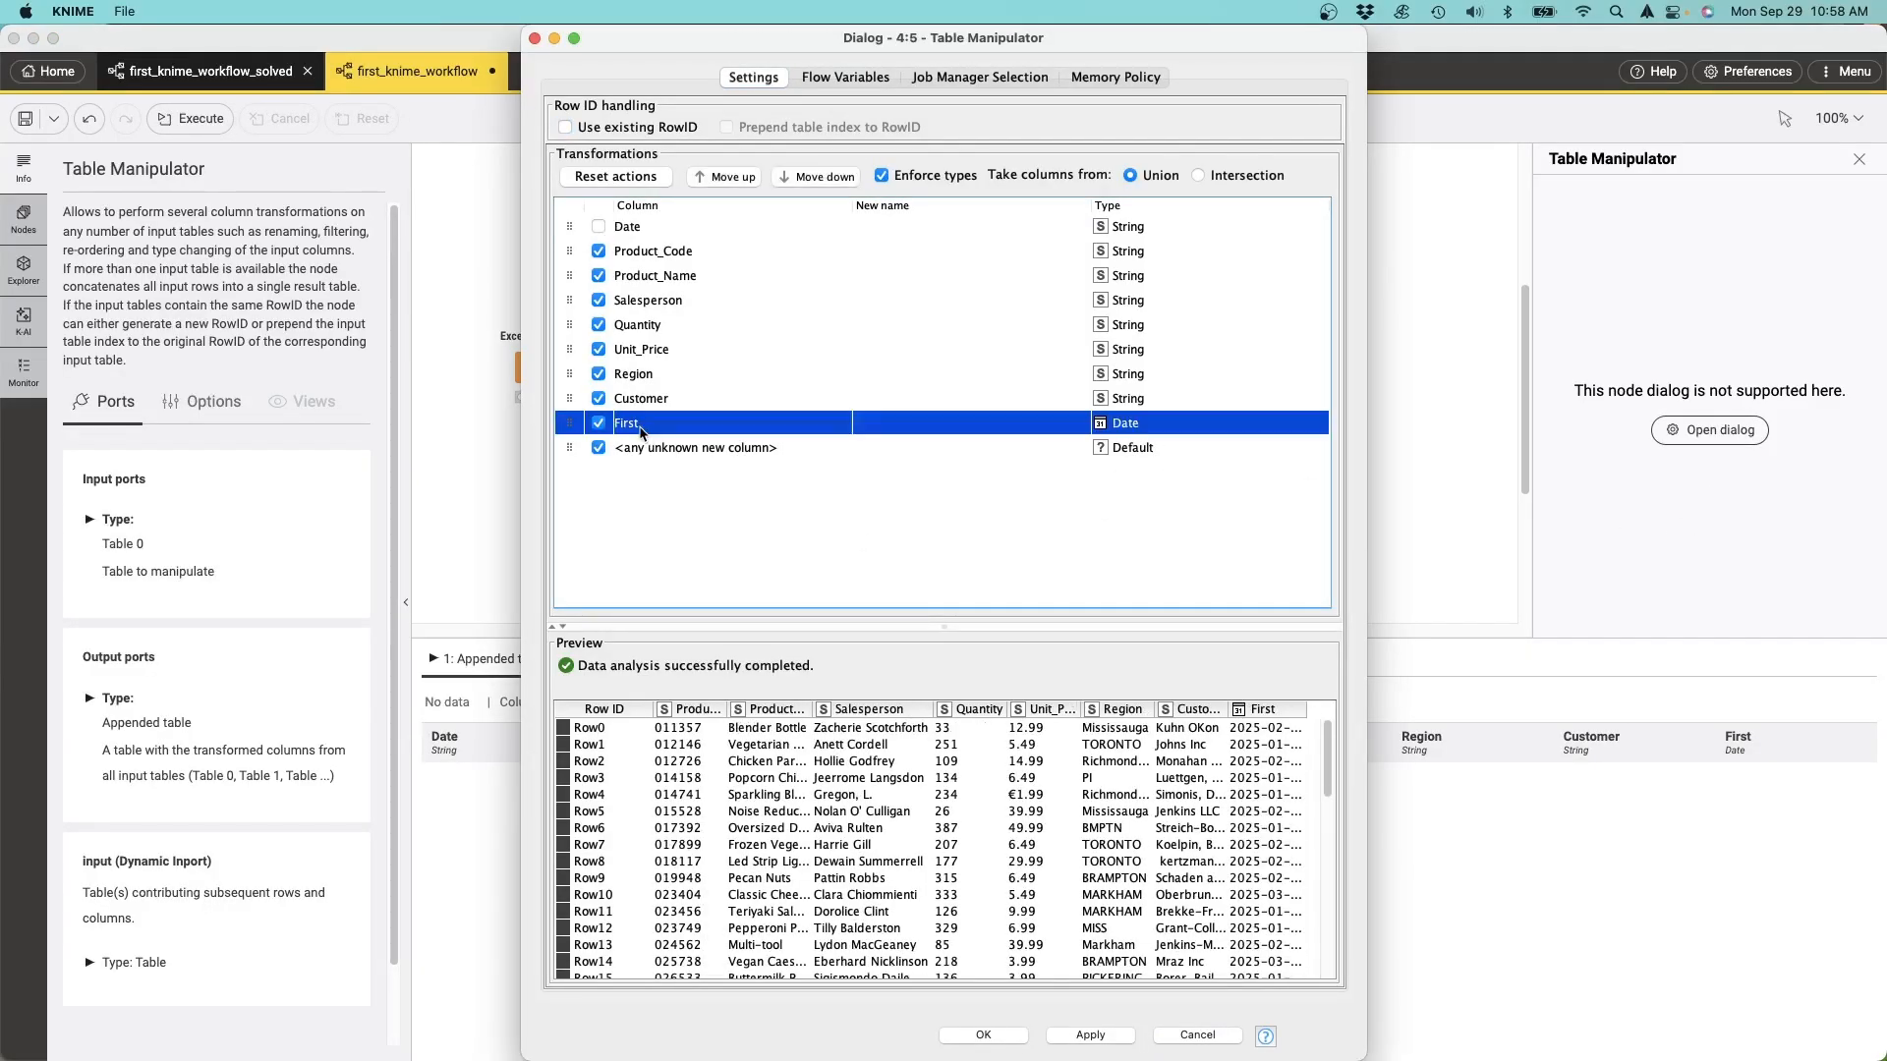
left_click(731, 184)
left_click(731, 183)
left_click(731, 184)
left_click(732, 184)
left_click(731, 184)
left_click(731, 184)
left_click(731, 184)
left_click(731, 184)
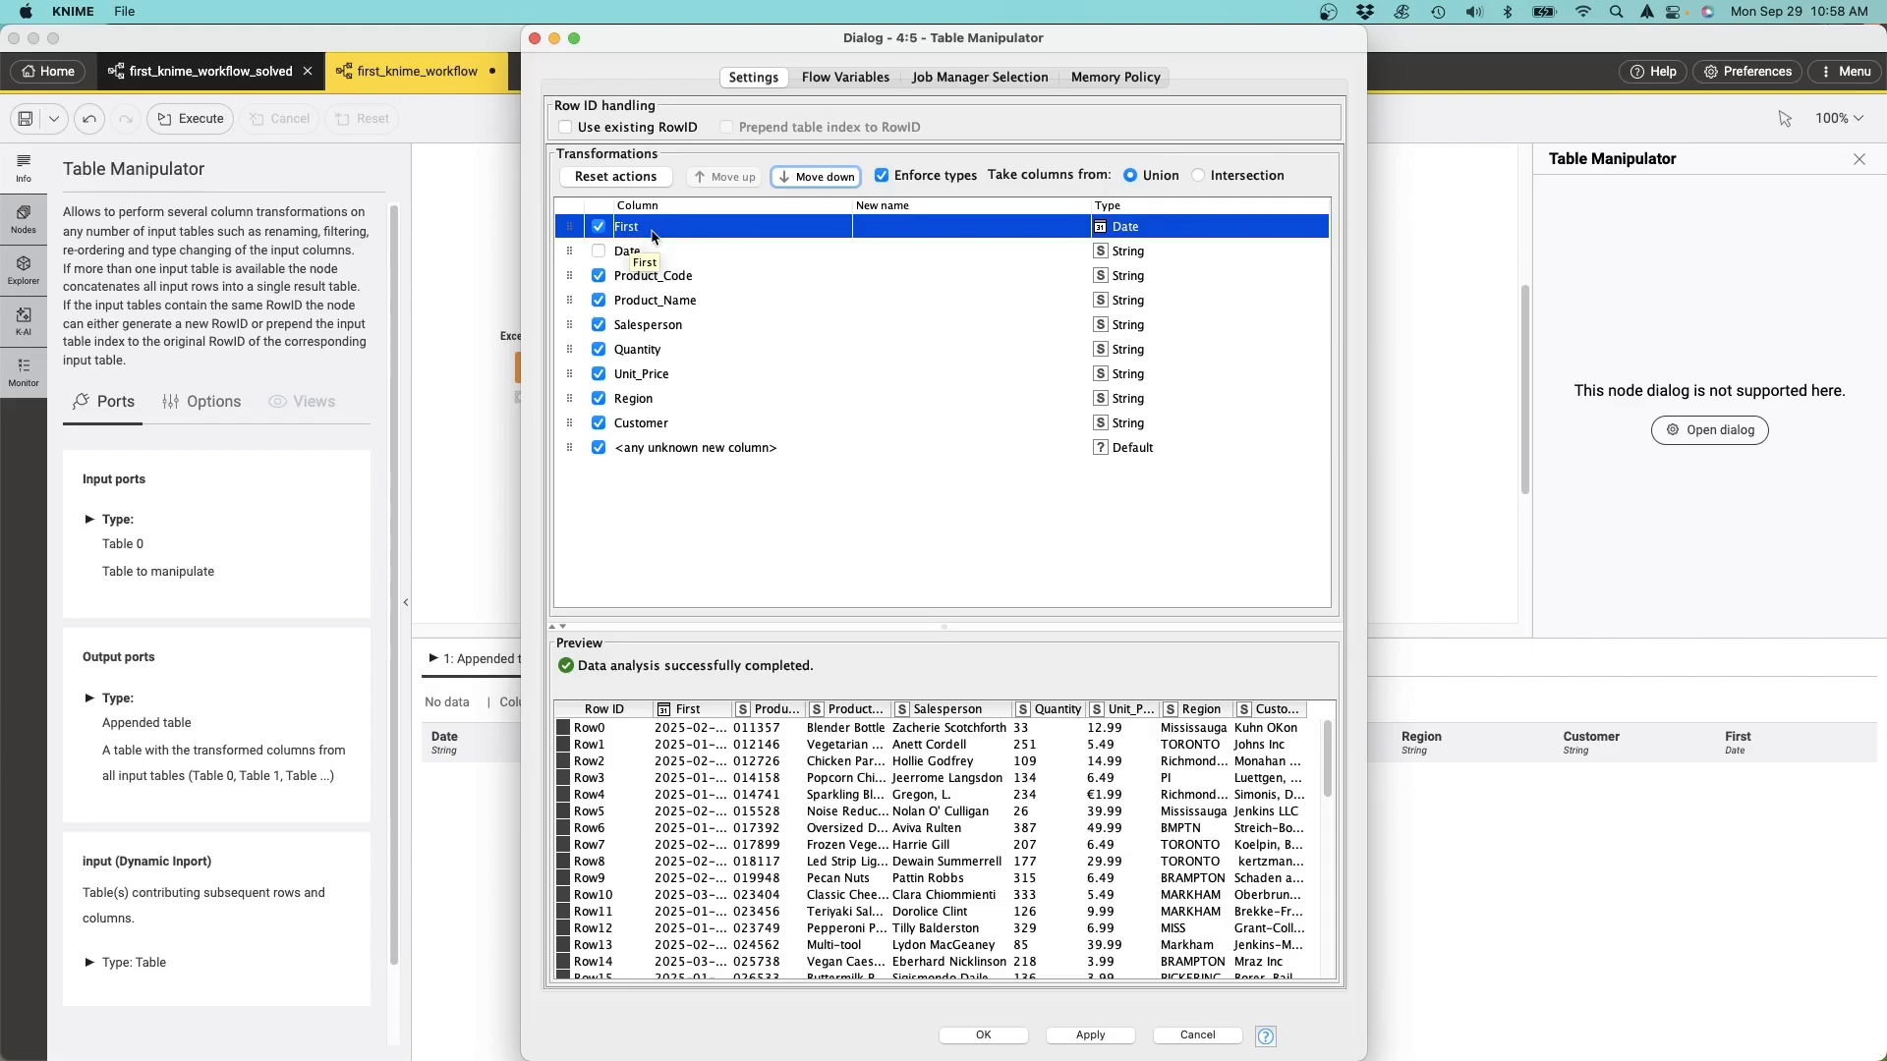
Step: Rename the First column to Date, confirm the settings, and execute the Table Manipulator
double_click(929, 227)
type("Date")
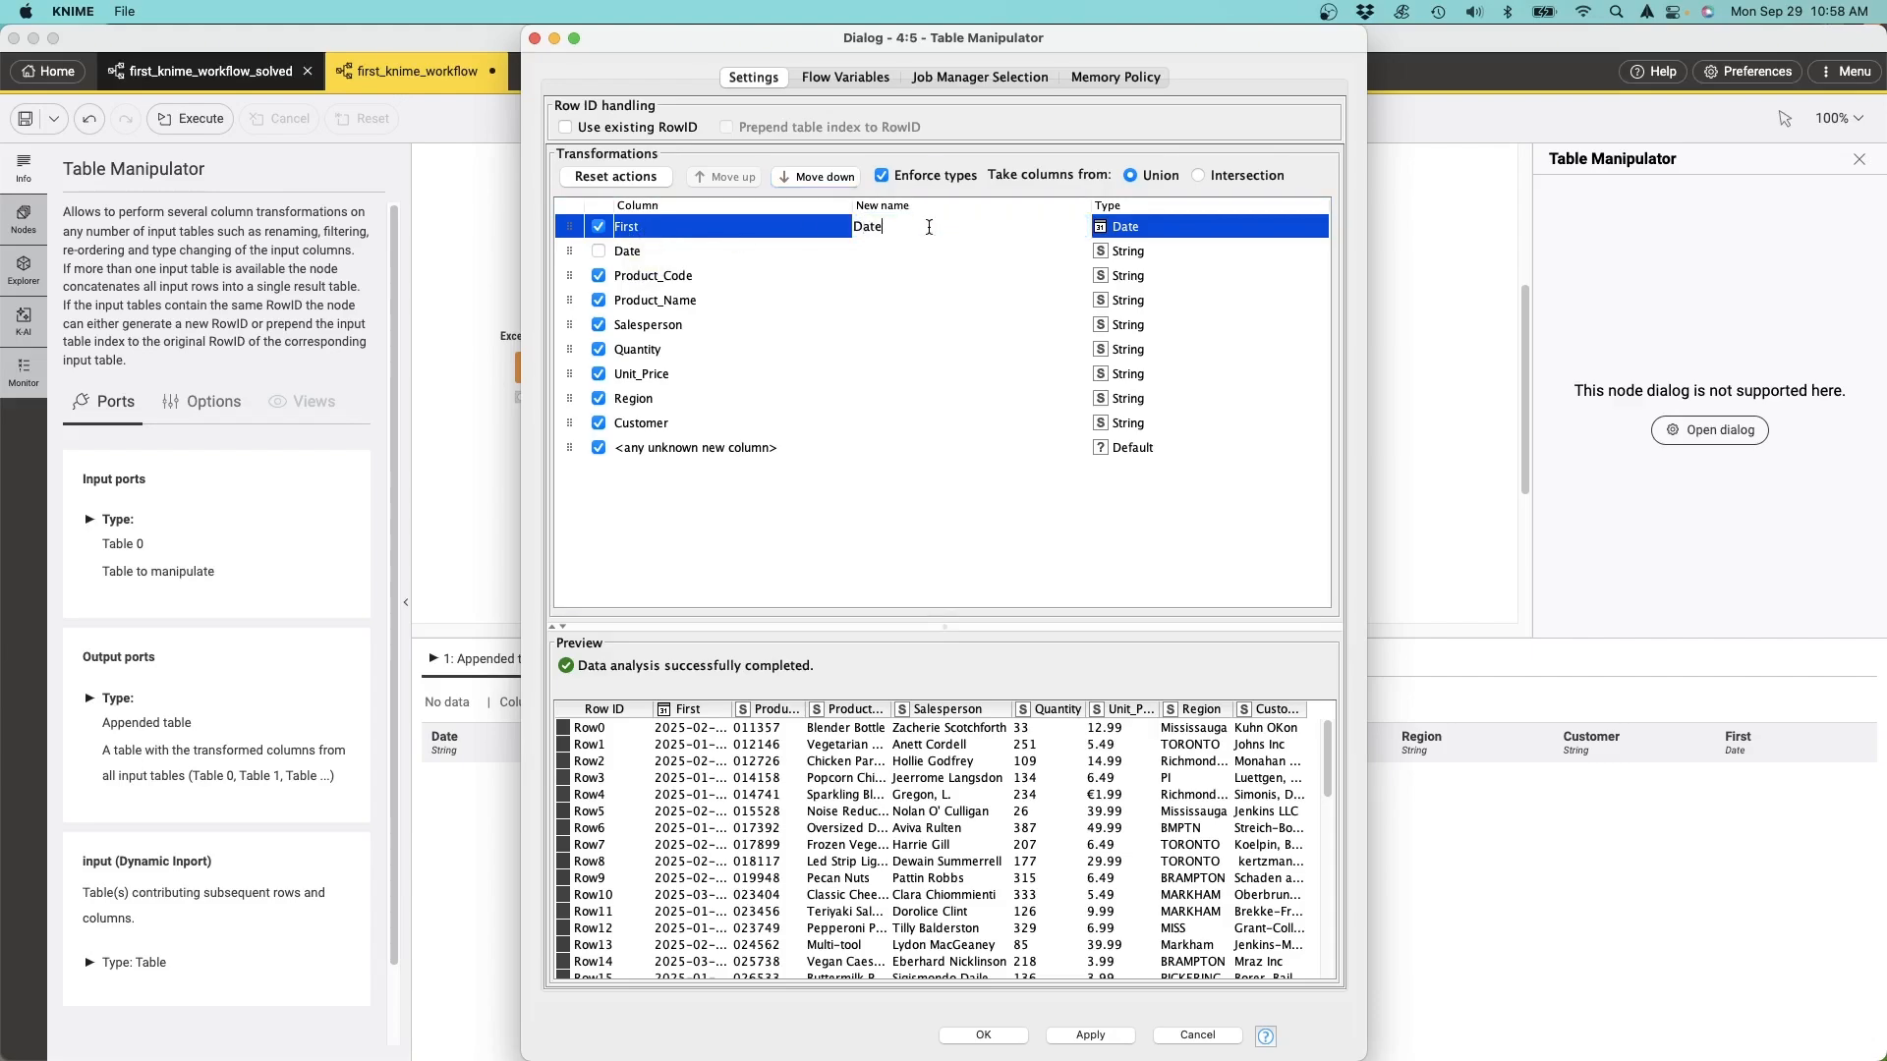
left_click(984, 1035)
left_click(1148, 892)
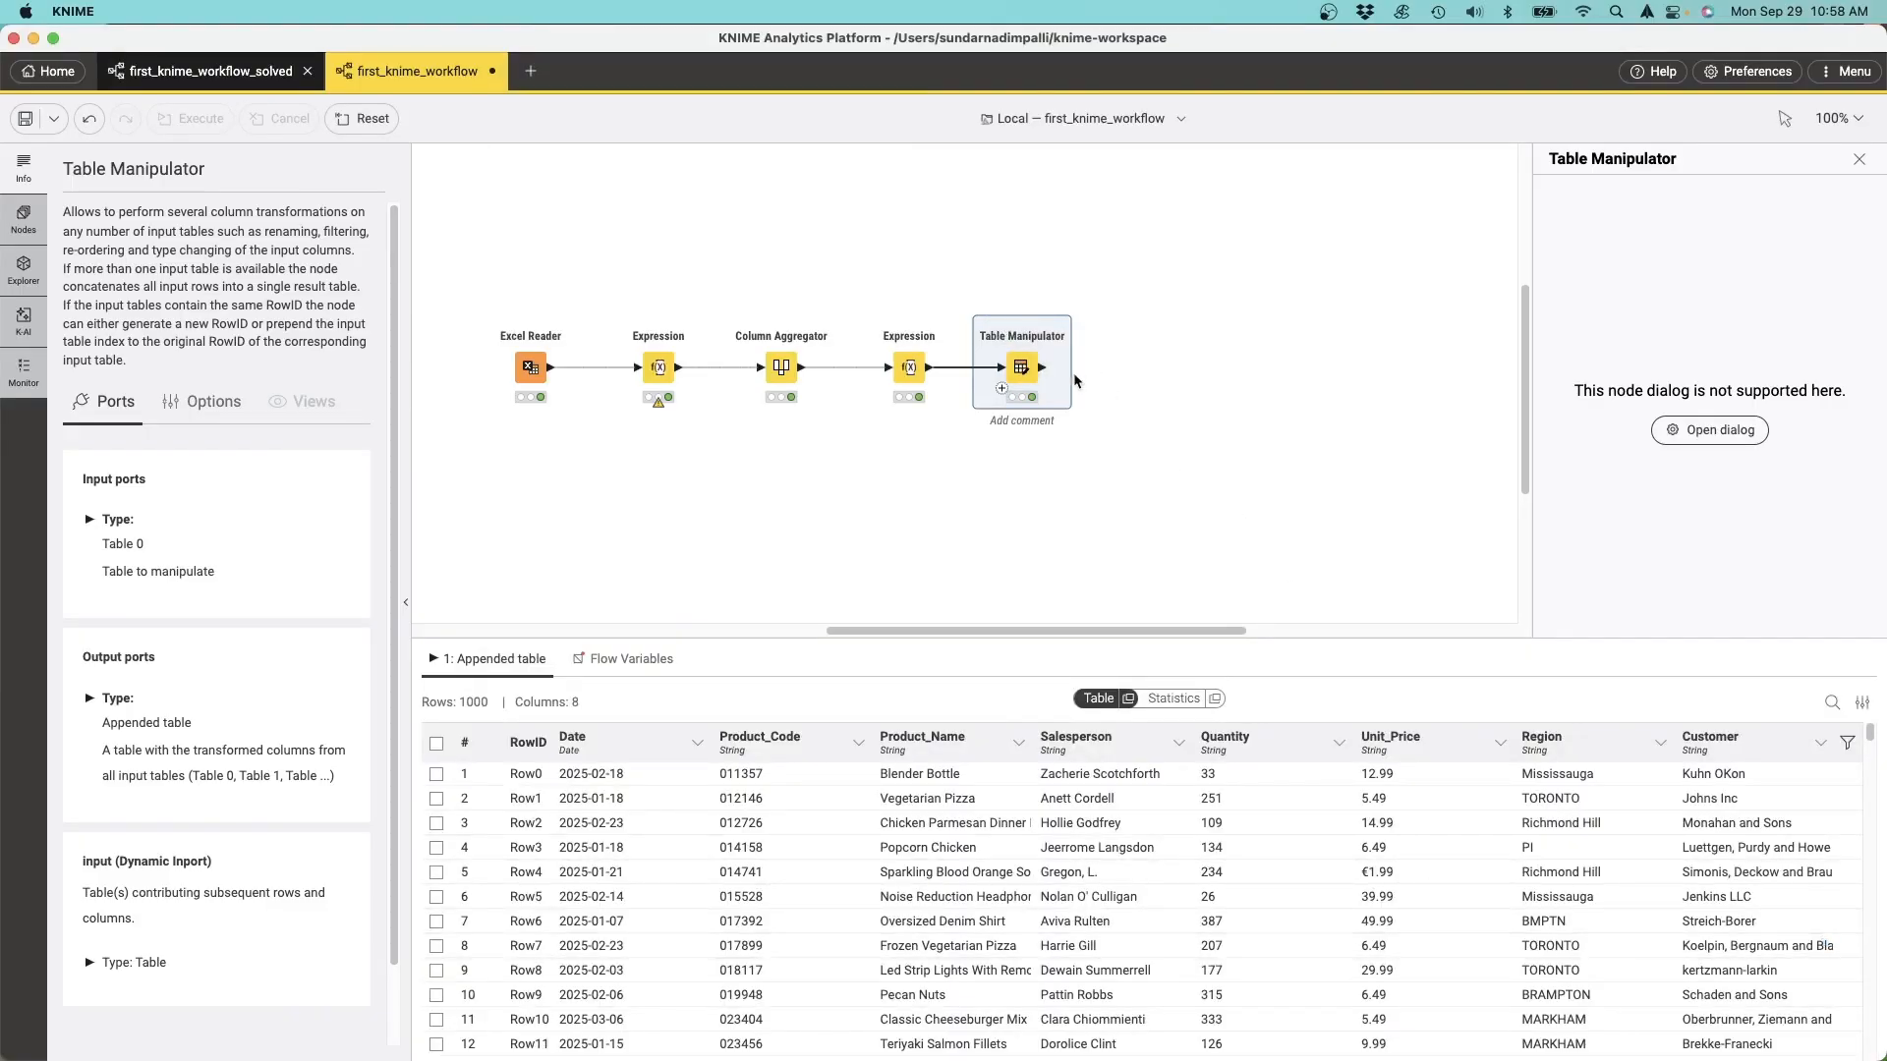
Step: Add an Excel Writer after the Table Manipulator, write to Q1-Sales-Data-Clean.xlsx with sheet name sales_data, and execute it
left_click_drag(1041, 368, 1107, 378)
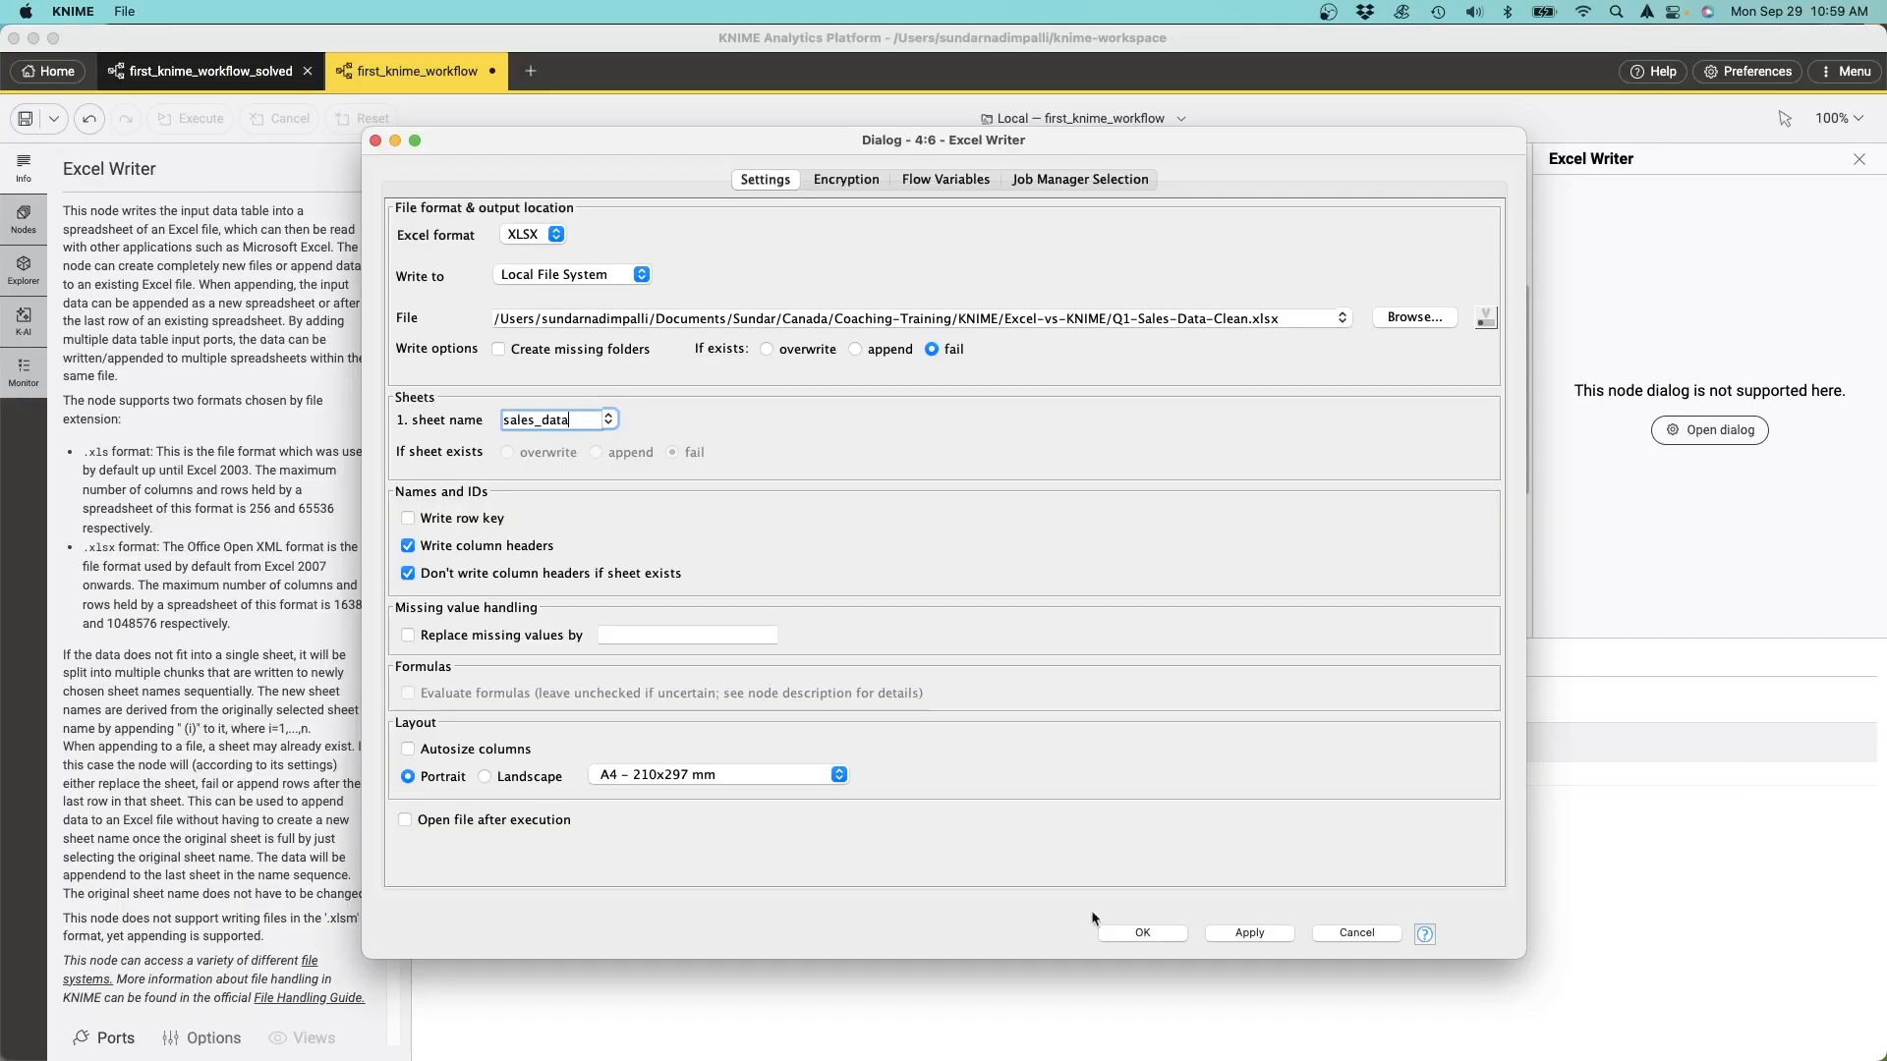
left_click(1130, 932)
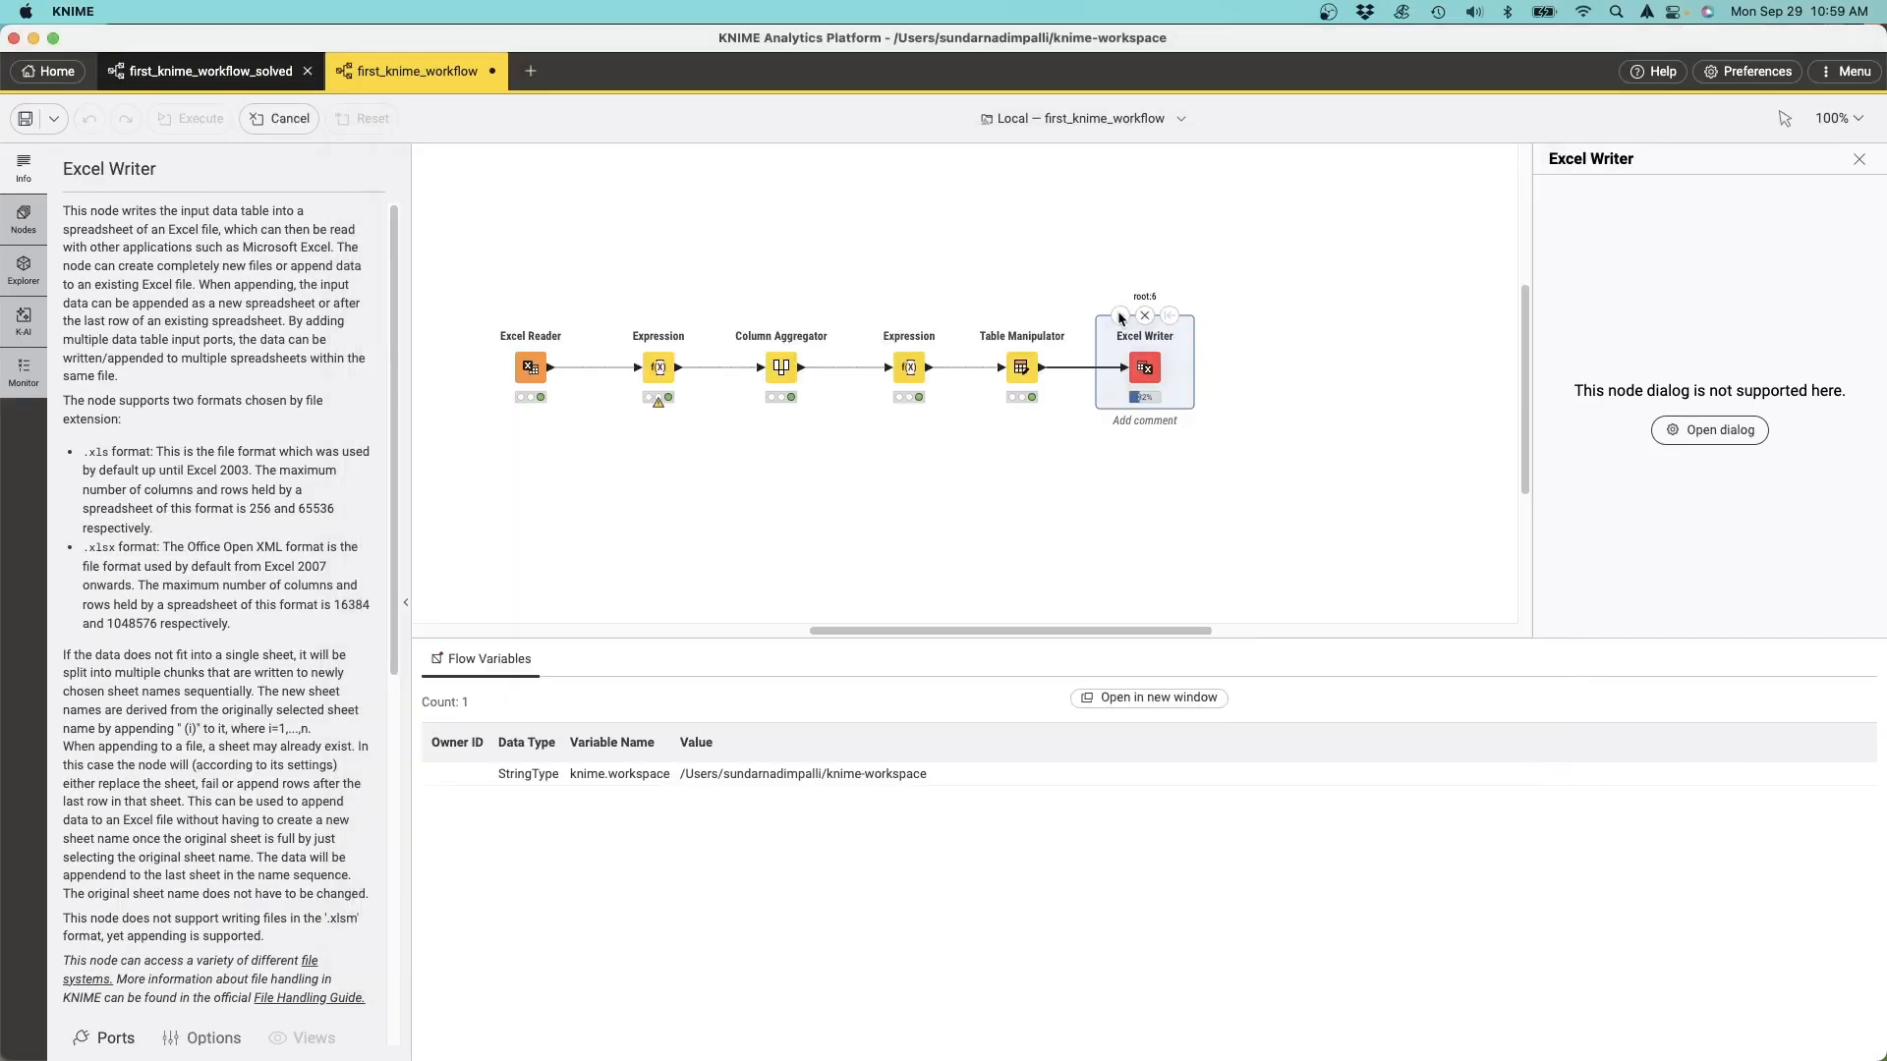
Step: Deselect the Excel Writer node and save the workflow
left_click(720, 508)
left_click(27, 122)
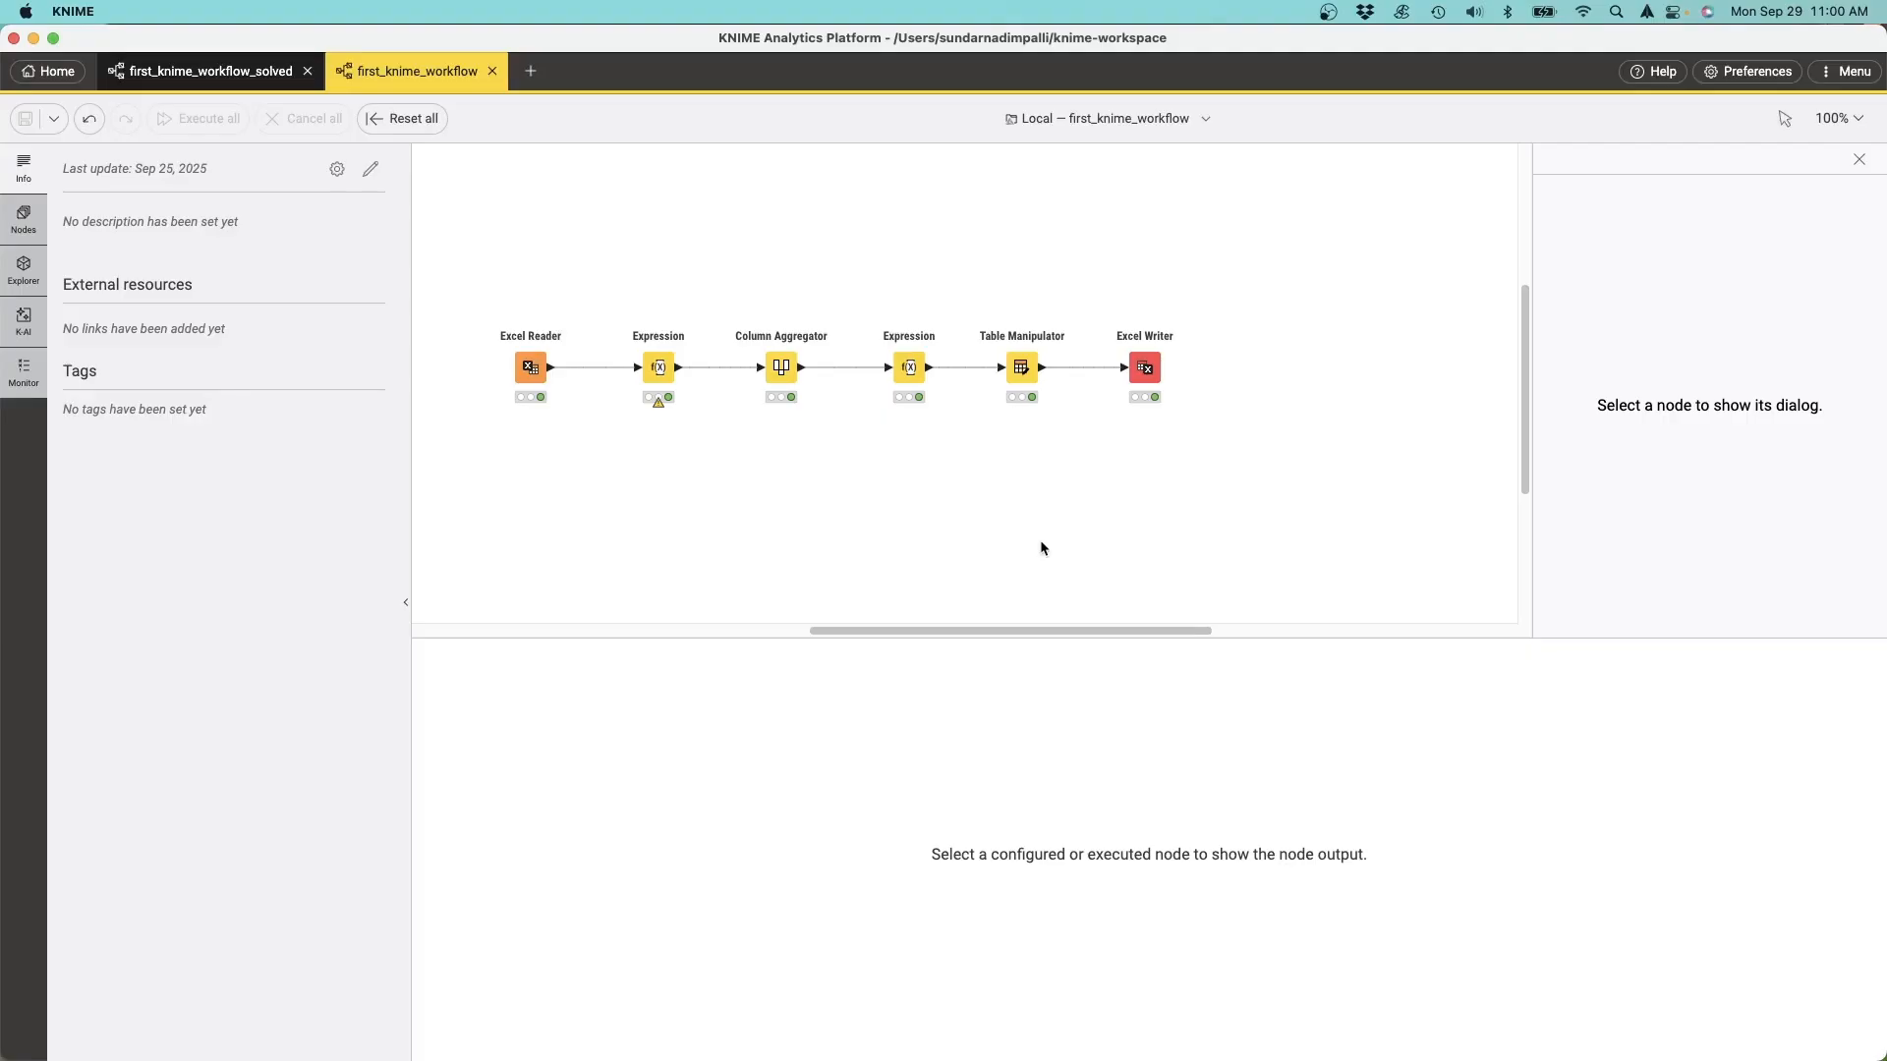
mouse_move(1163, 378)
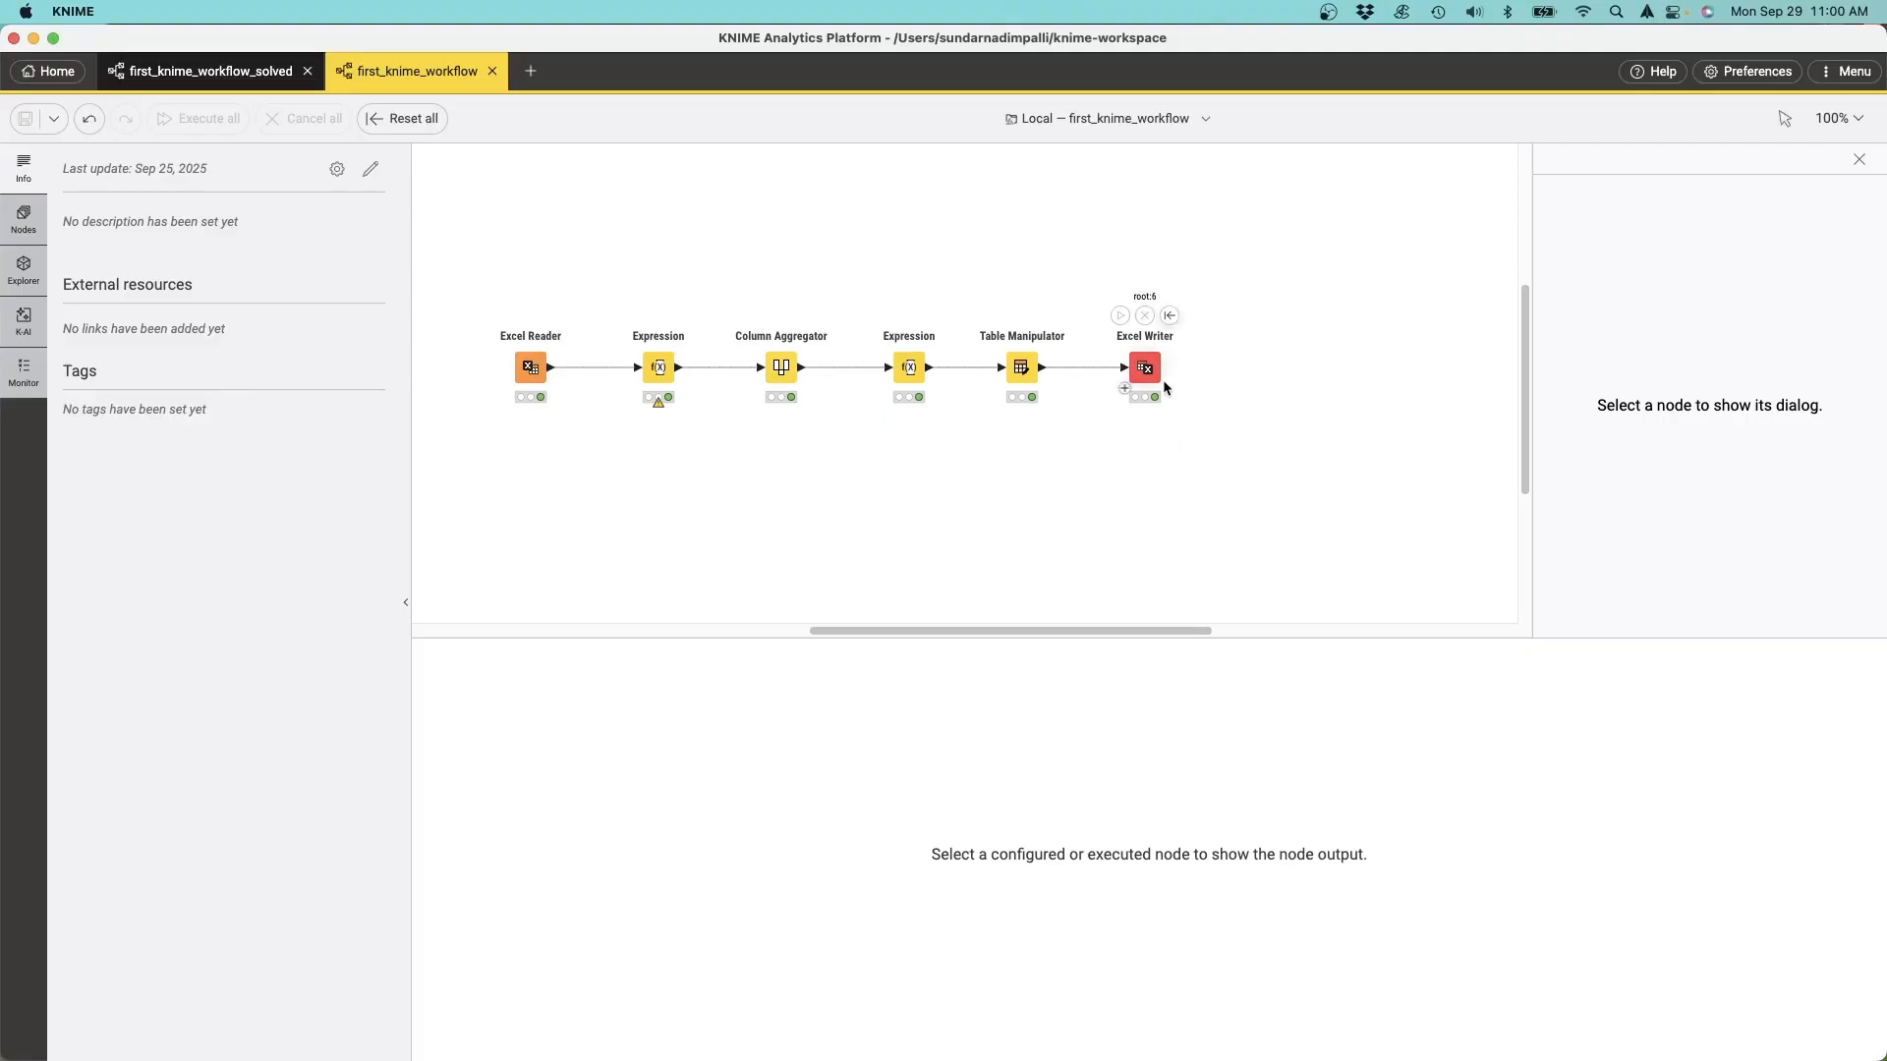